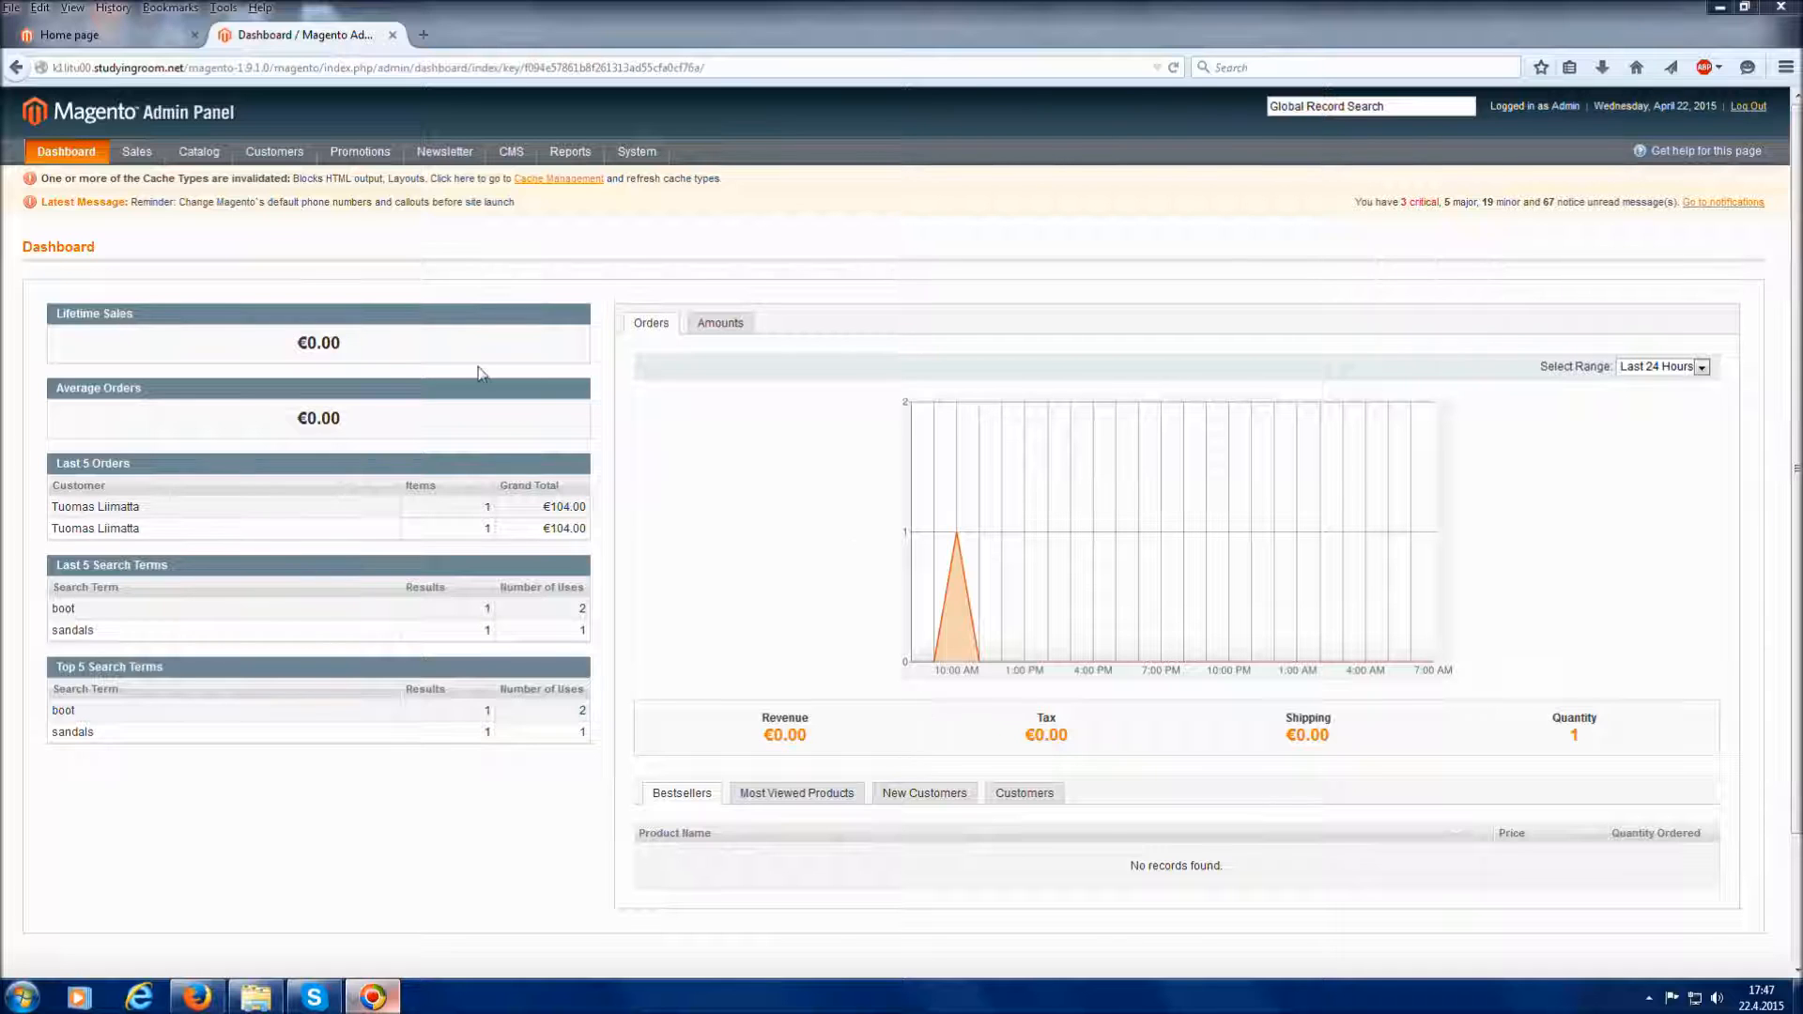
Open the About Us page from the CMS pages and look through its content in the editor.
mouse_move(513, 162)
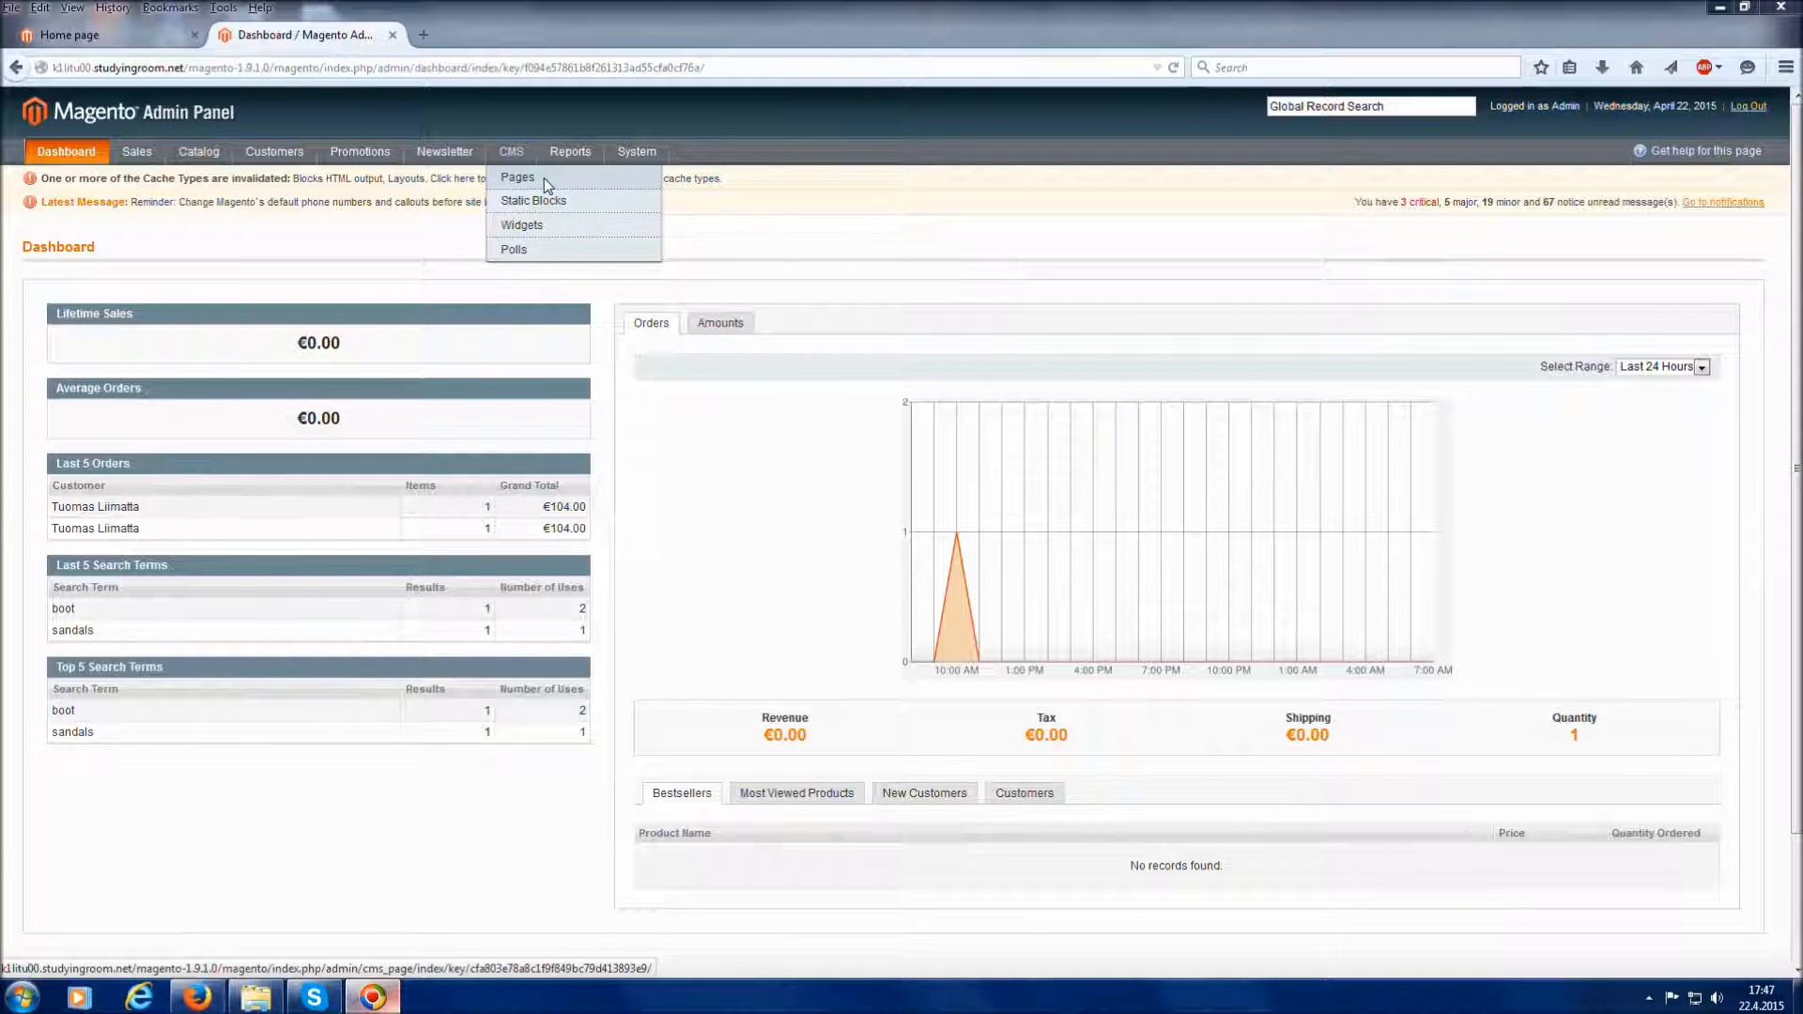
left_click(544, 178)
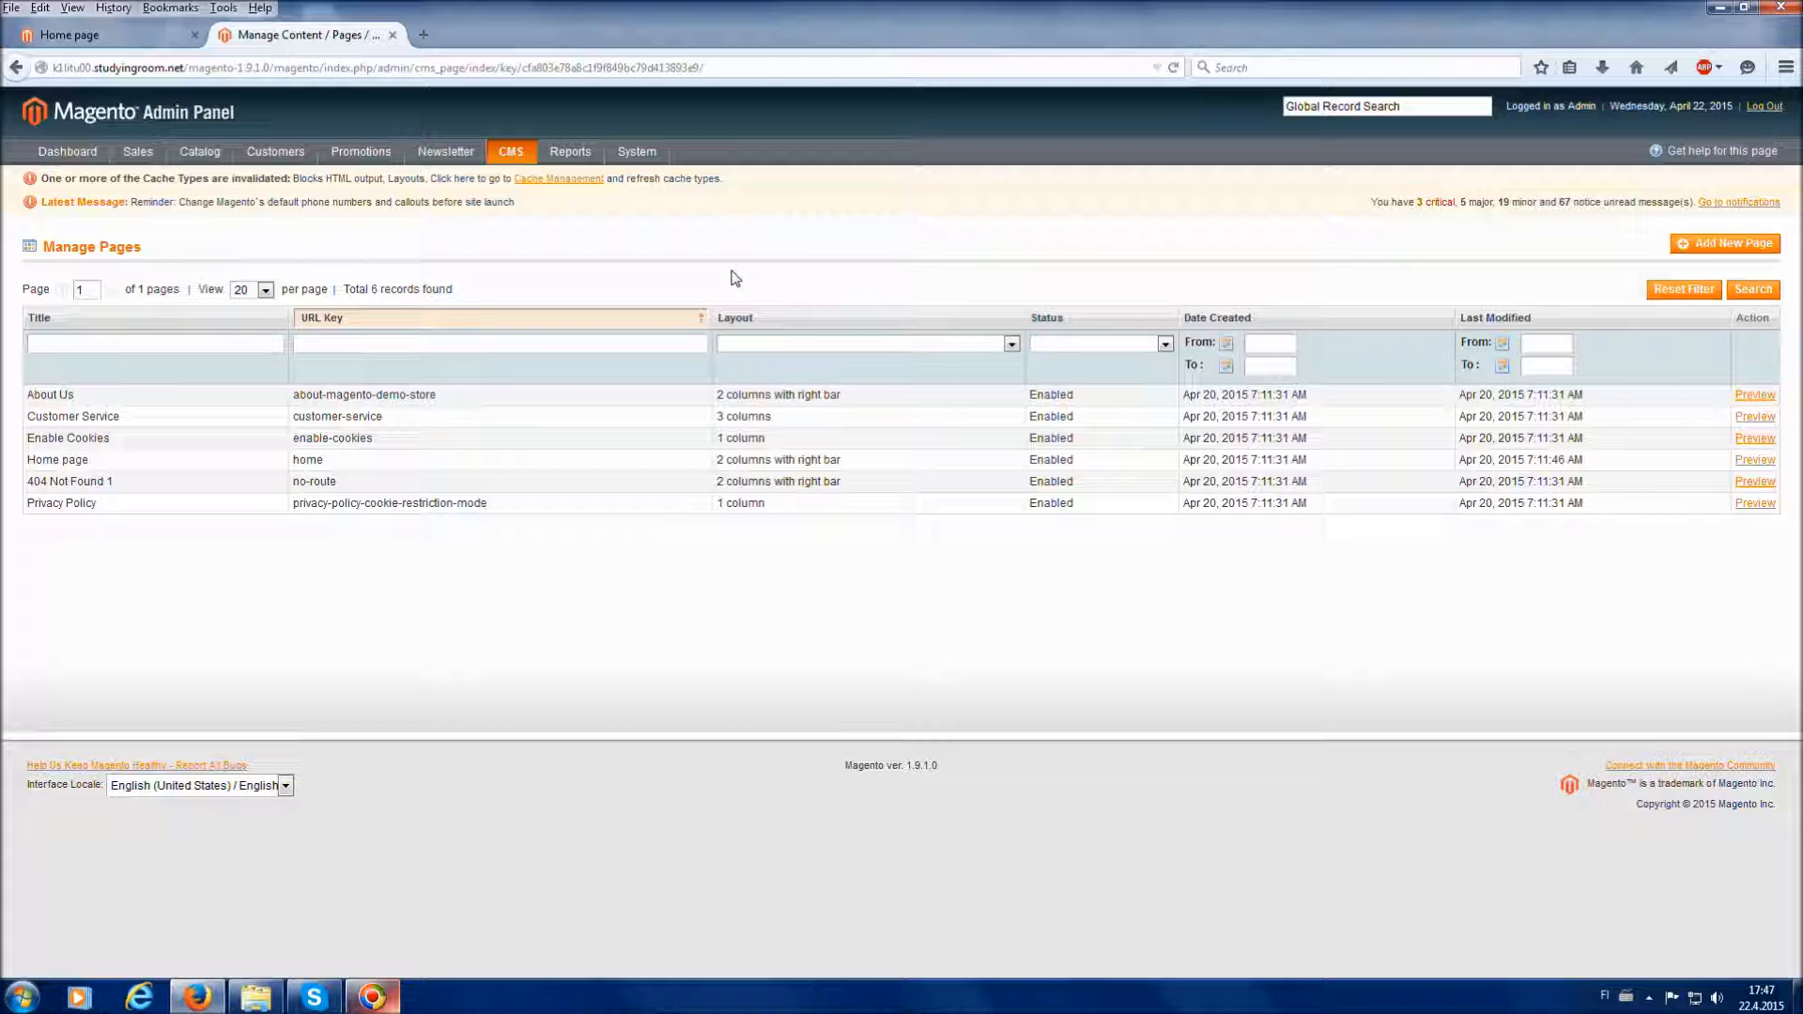
left_click(399, 395)
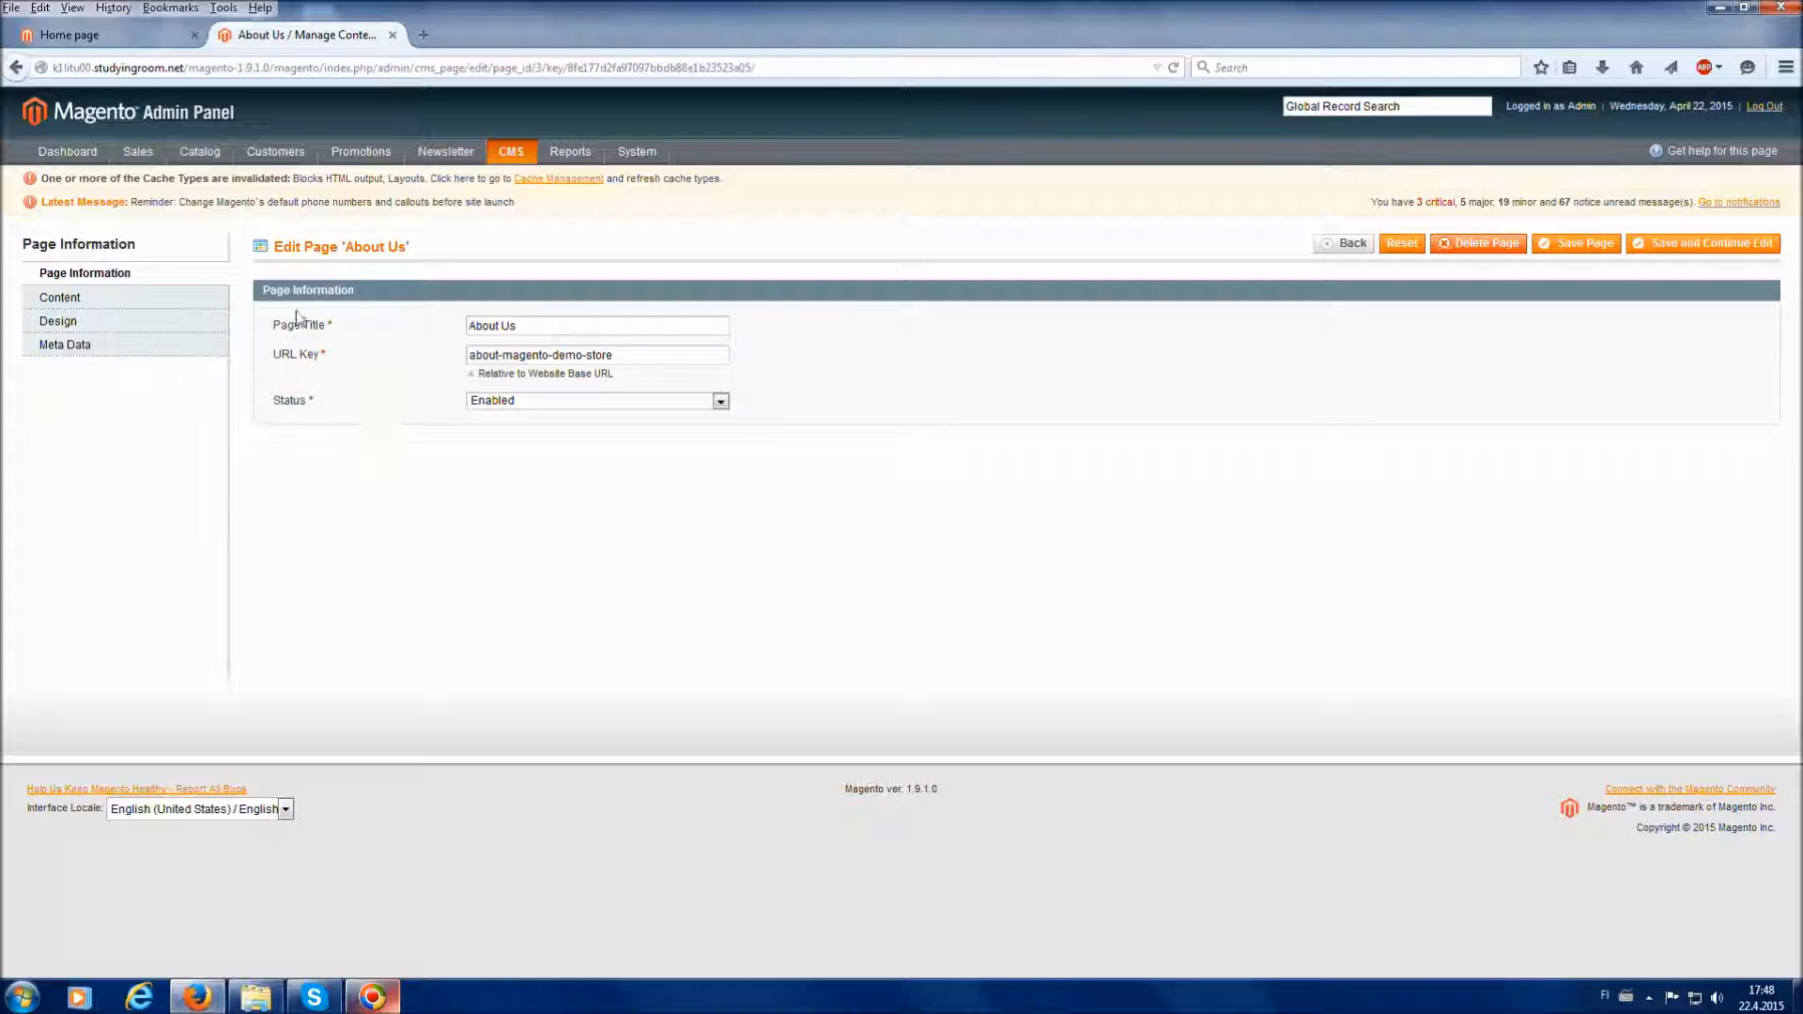
left_click(145, 301)
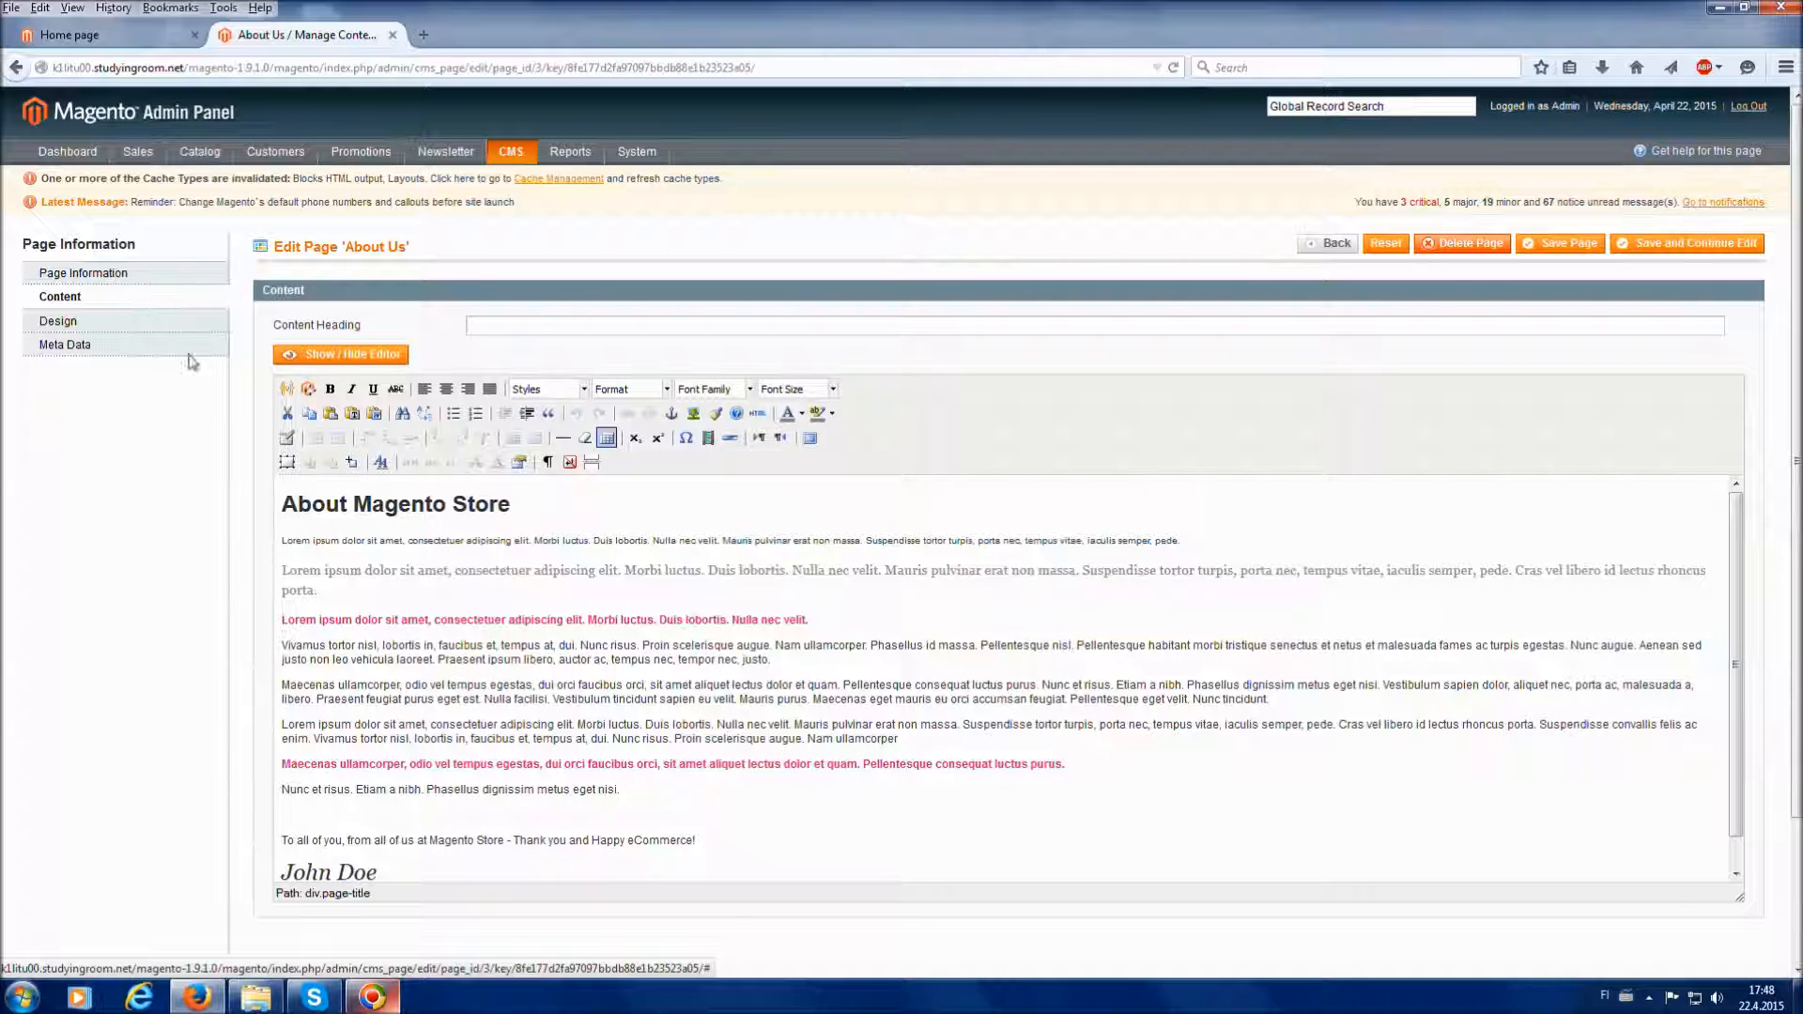
left_click(501, 570)
scroll(502, 571, "down", 1)
scroll(501, 570, "down", 1)
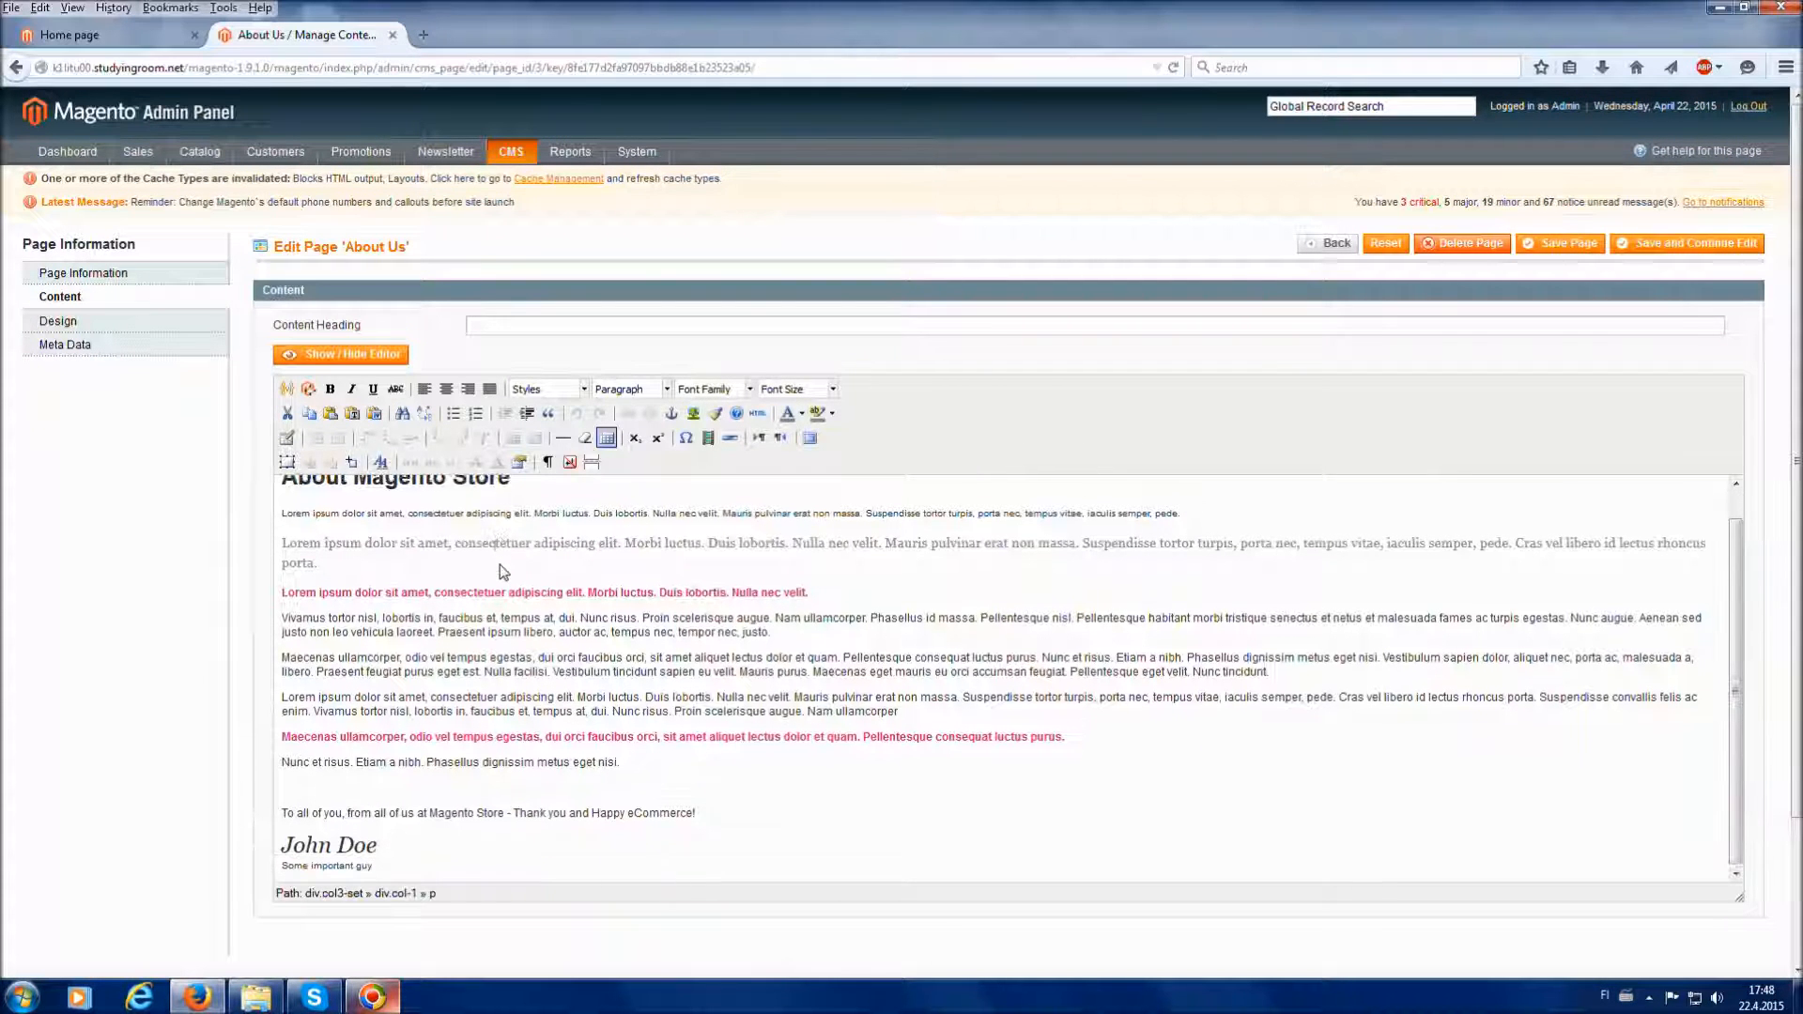
scroll(497, 573, "up", 2)
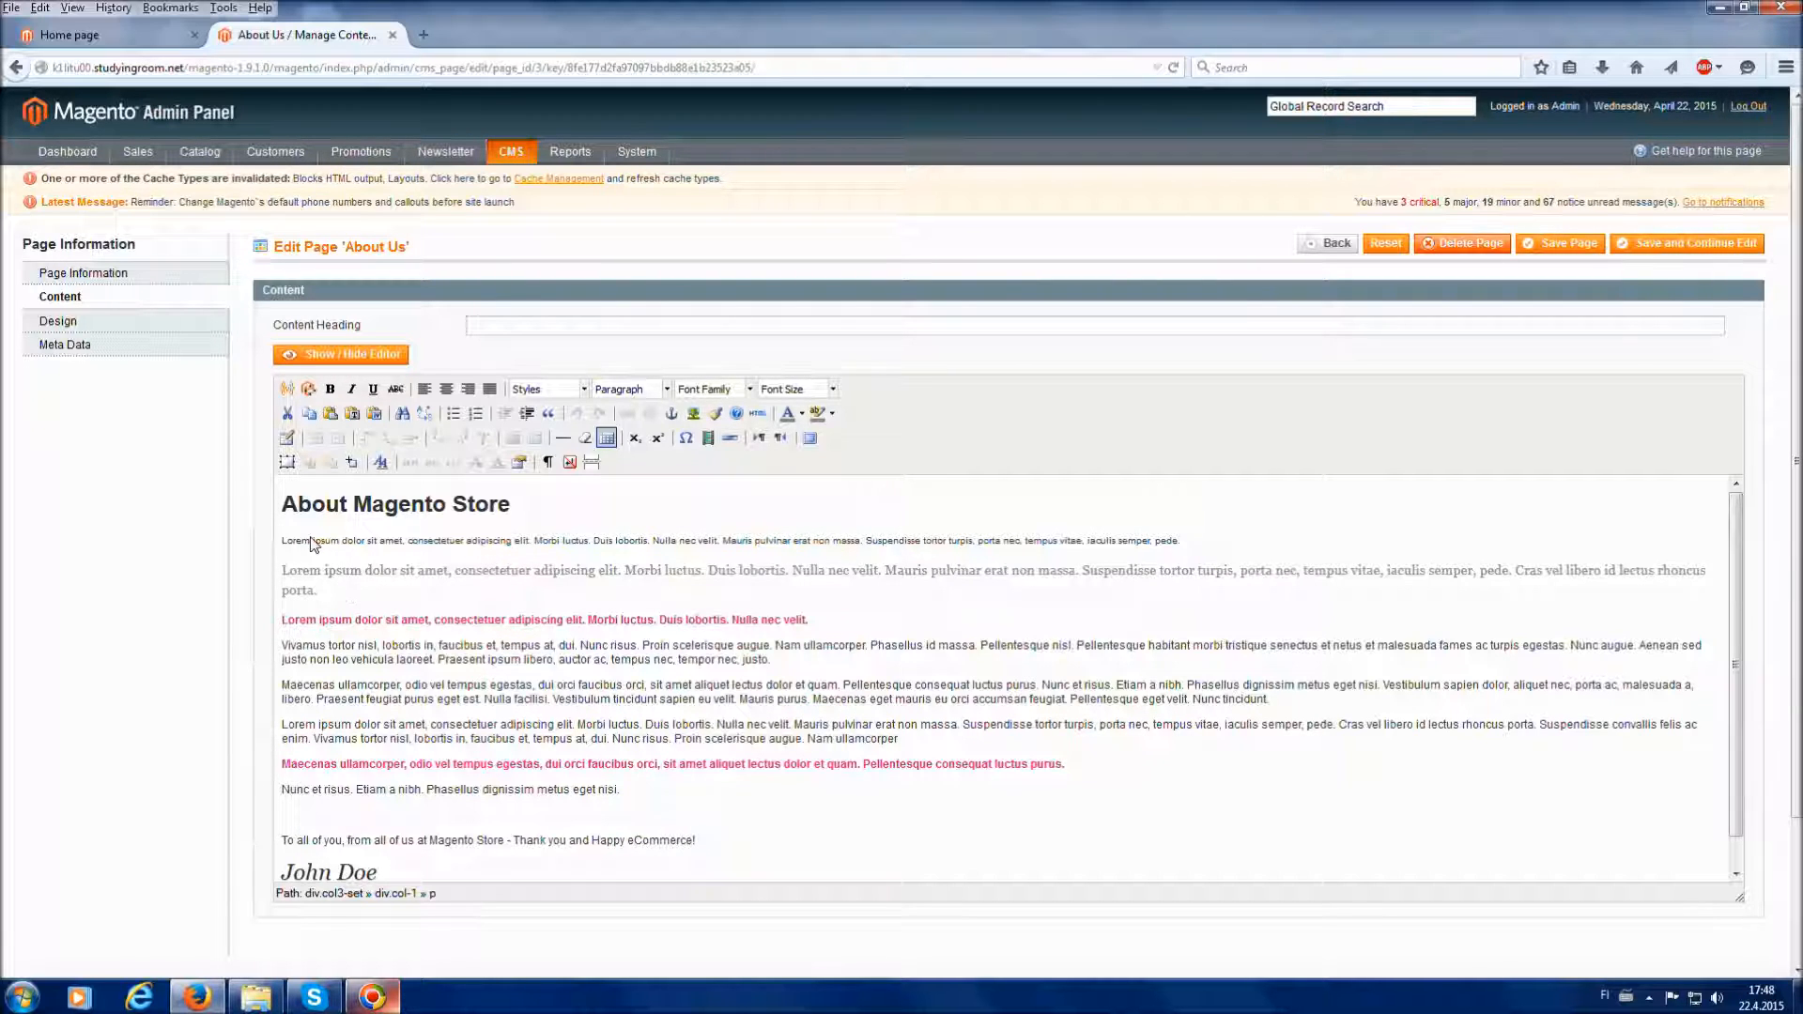
View the About Us page on the storefront and compare it with the page content in the admin editor.
left_click(118, 31)
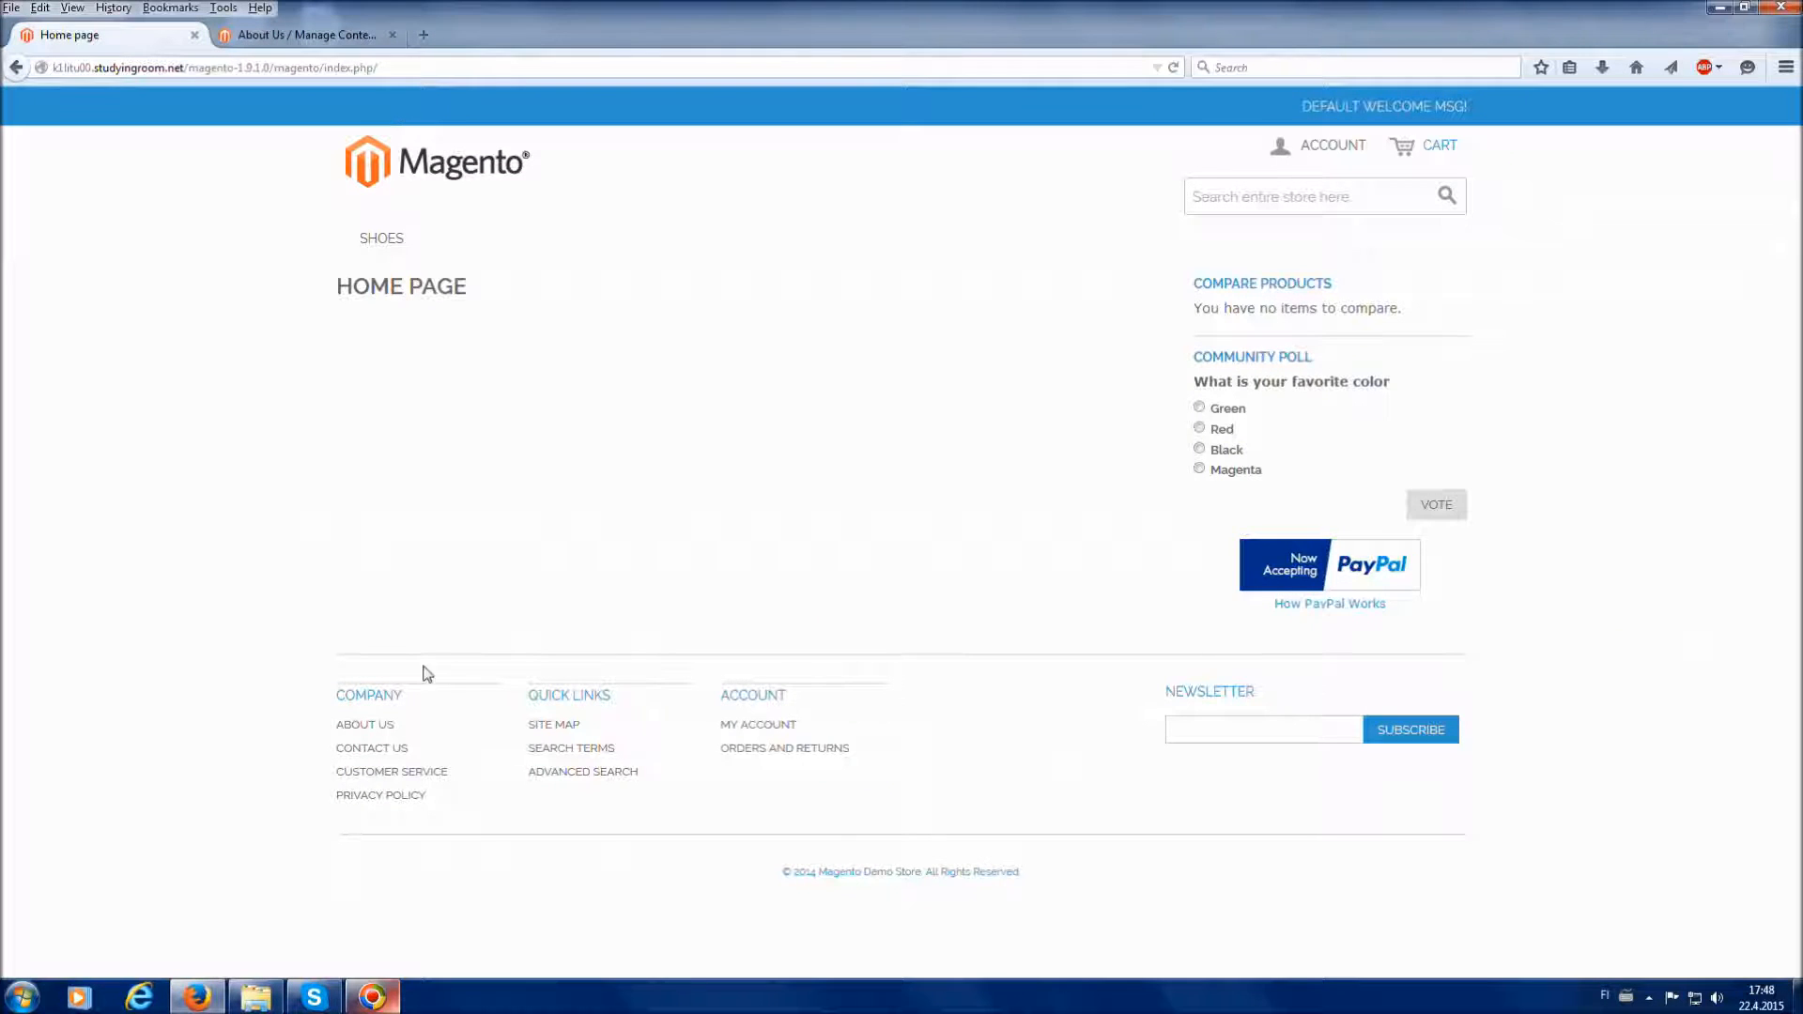
left_click(373, 725)
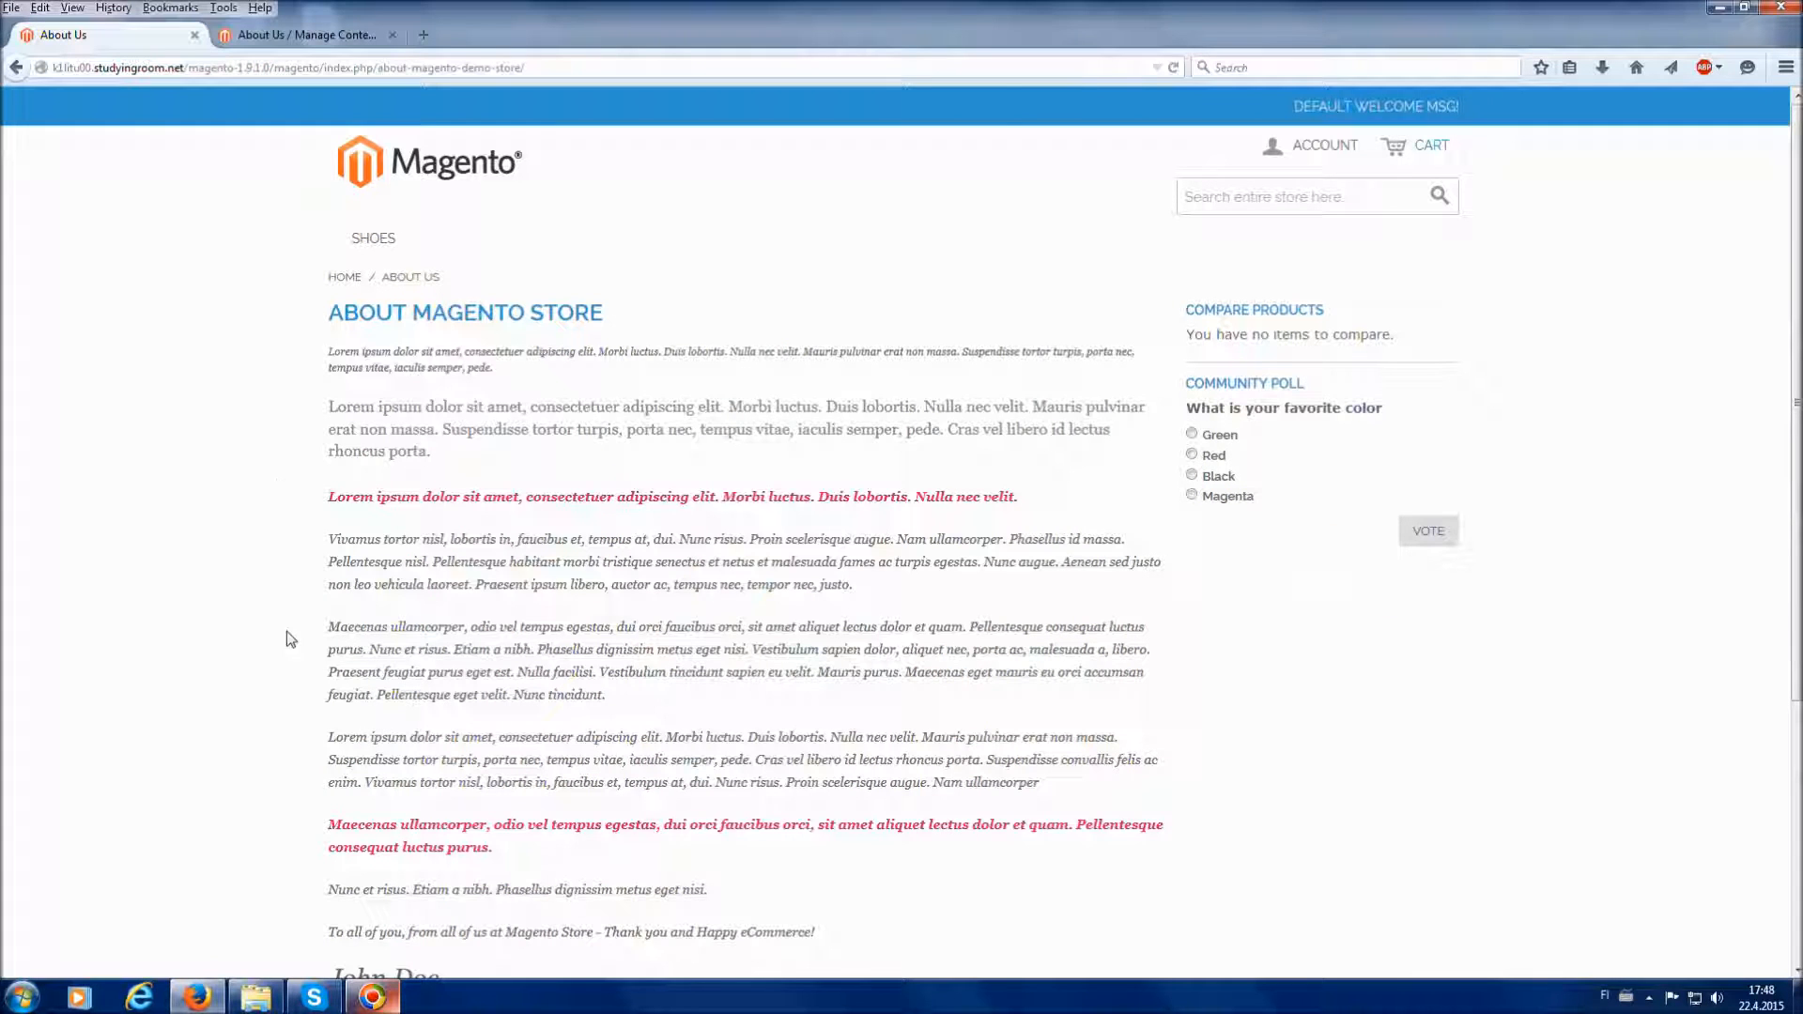
scroll(402, 874, "down", 2)
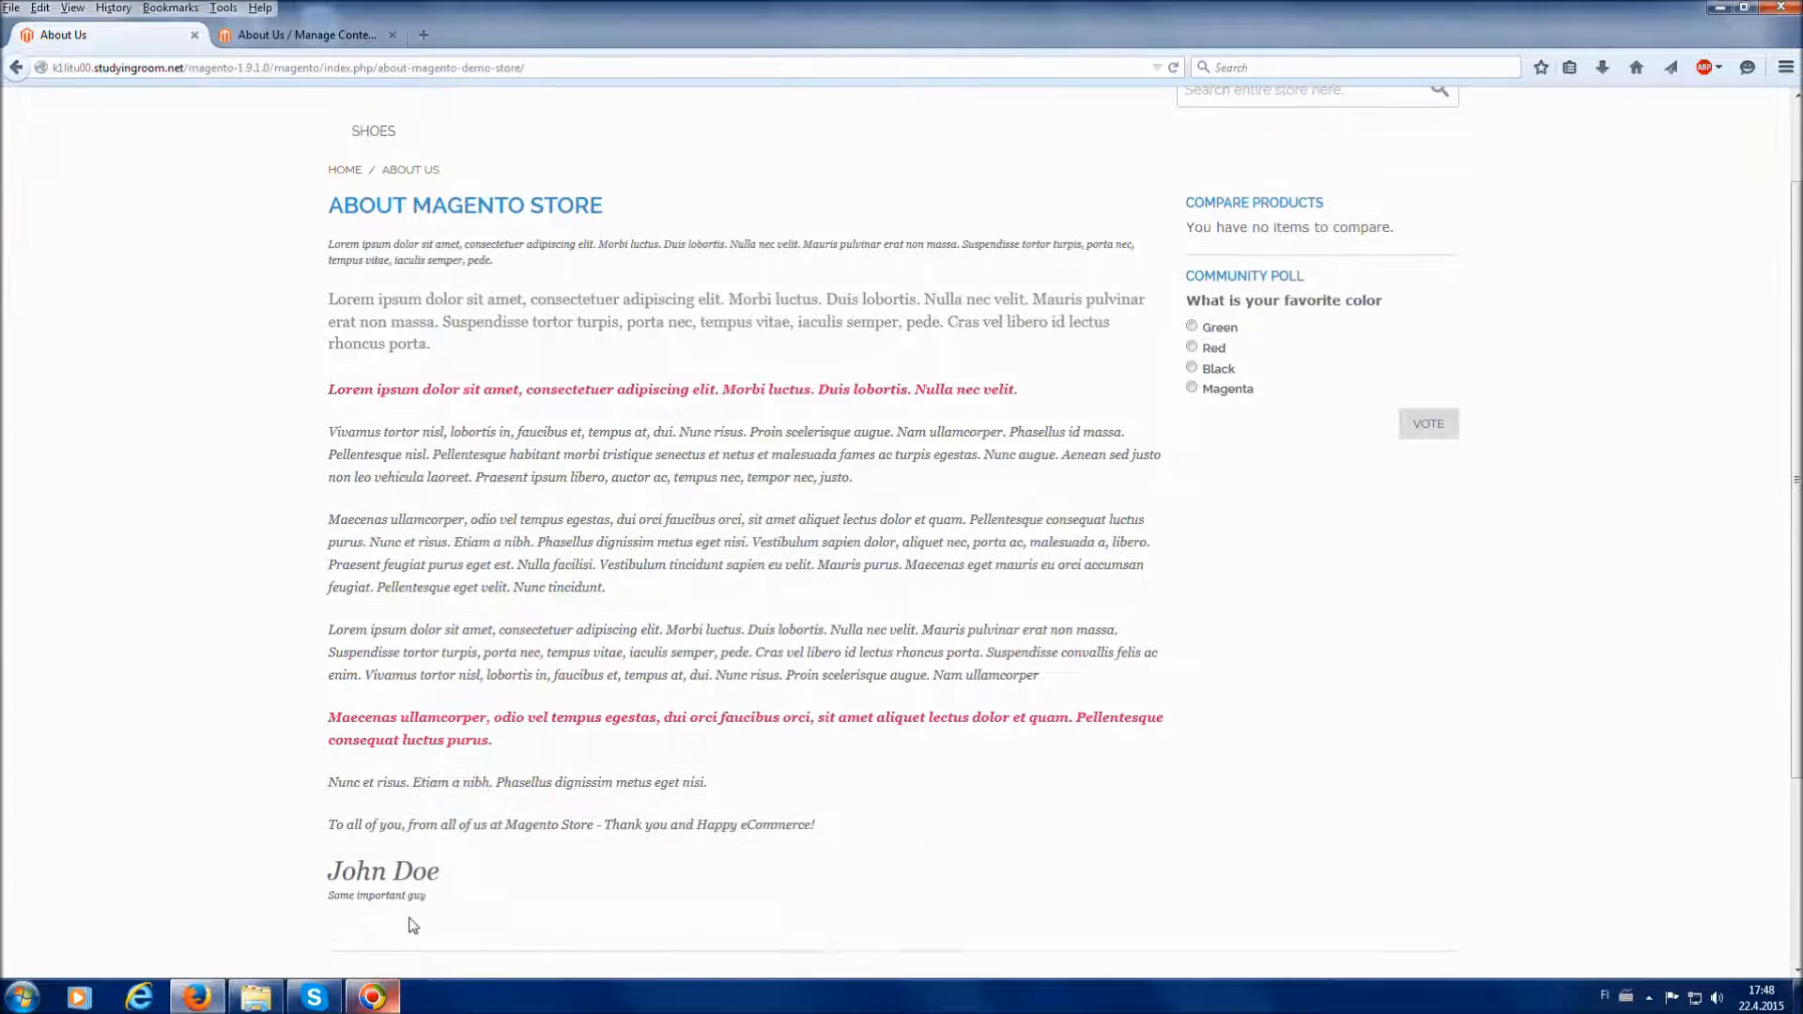
scroll(995, 374, "up", 2)
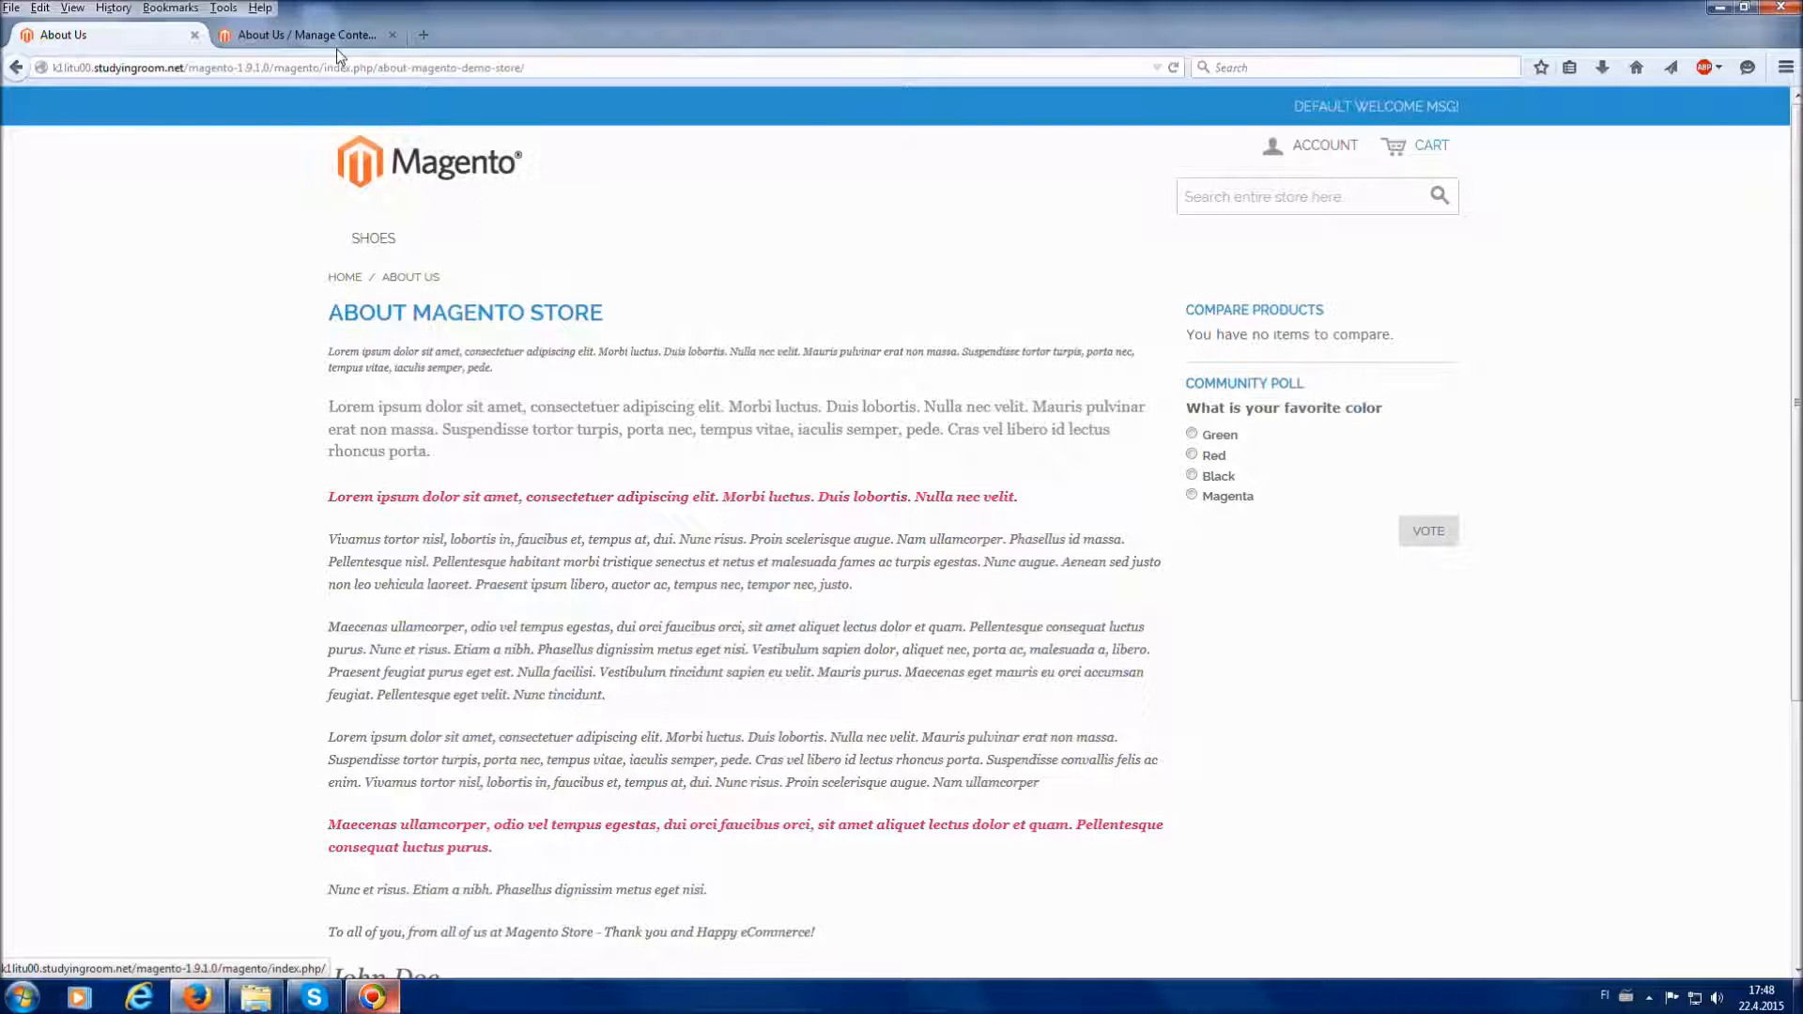
left_click(306, 35)
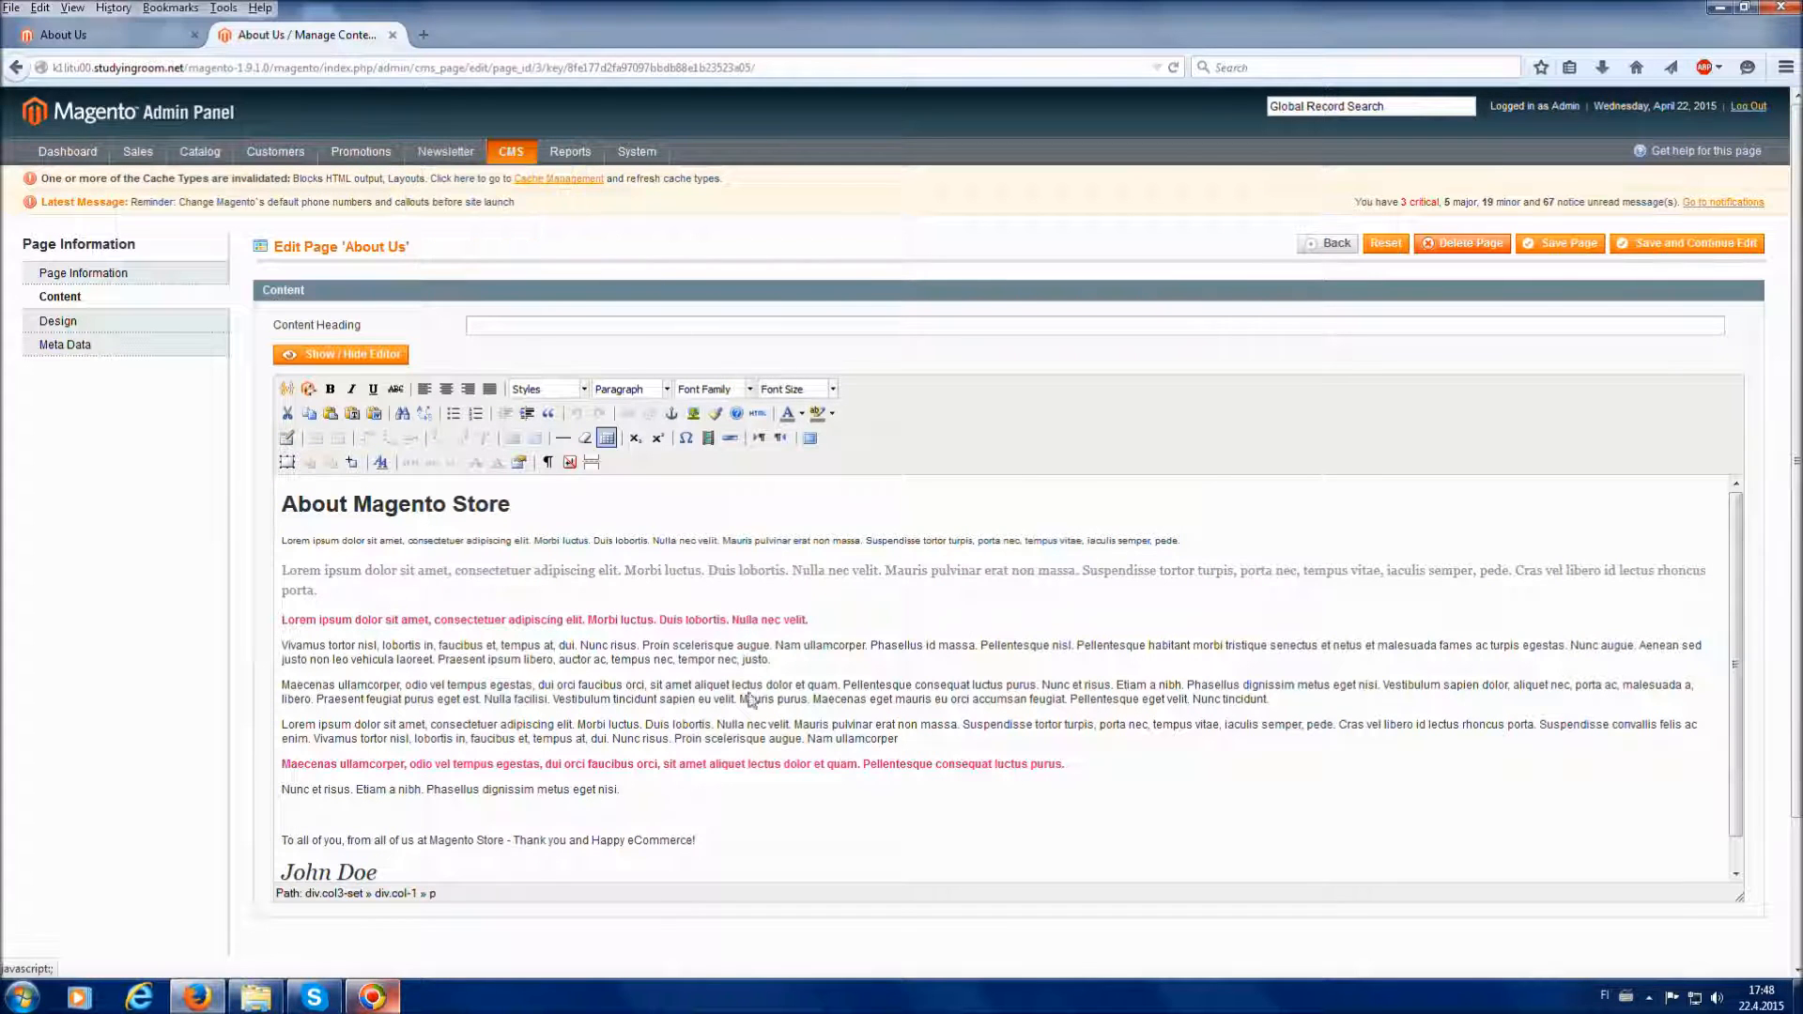
scroll(726, 743, "down", 1)
scroll(726, 744, "up", 1)
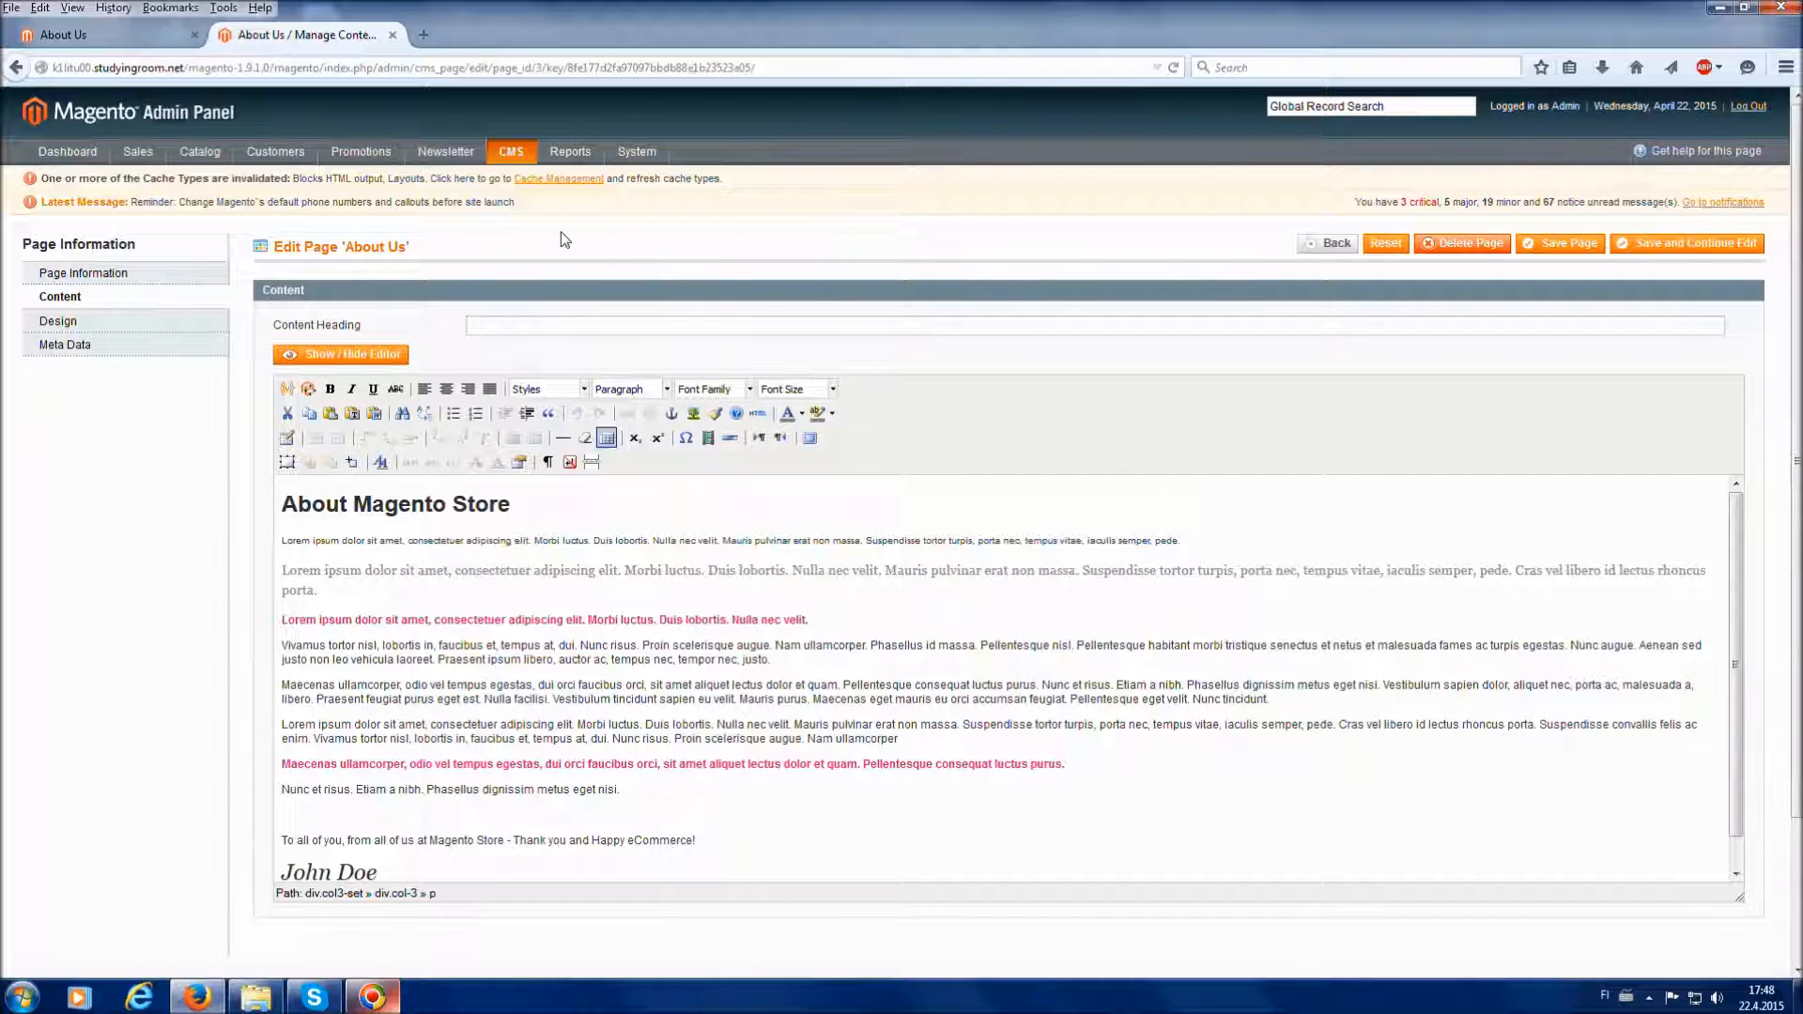
Open the list of CMS static blocks.
mouse_move(515, 151)
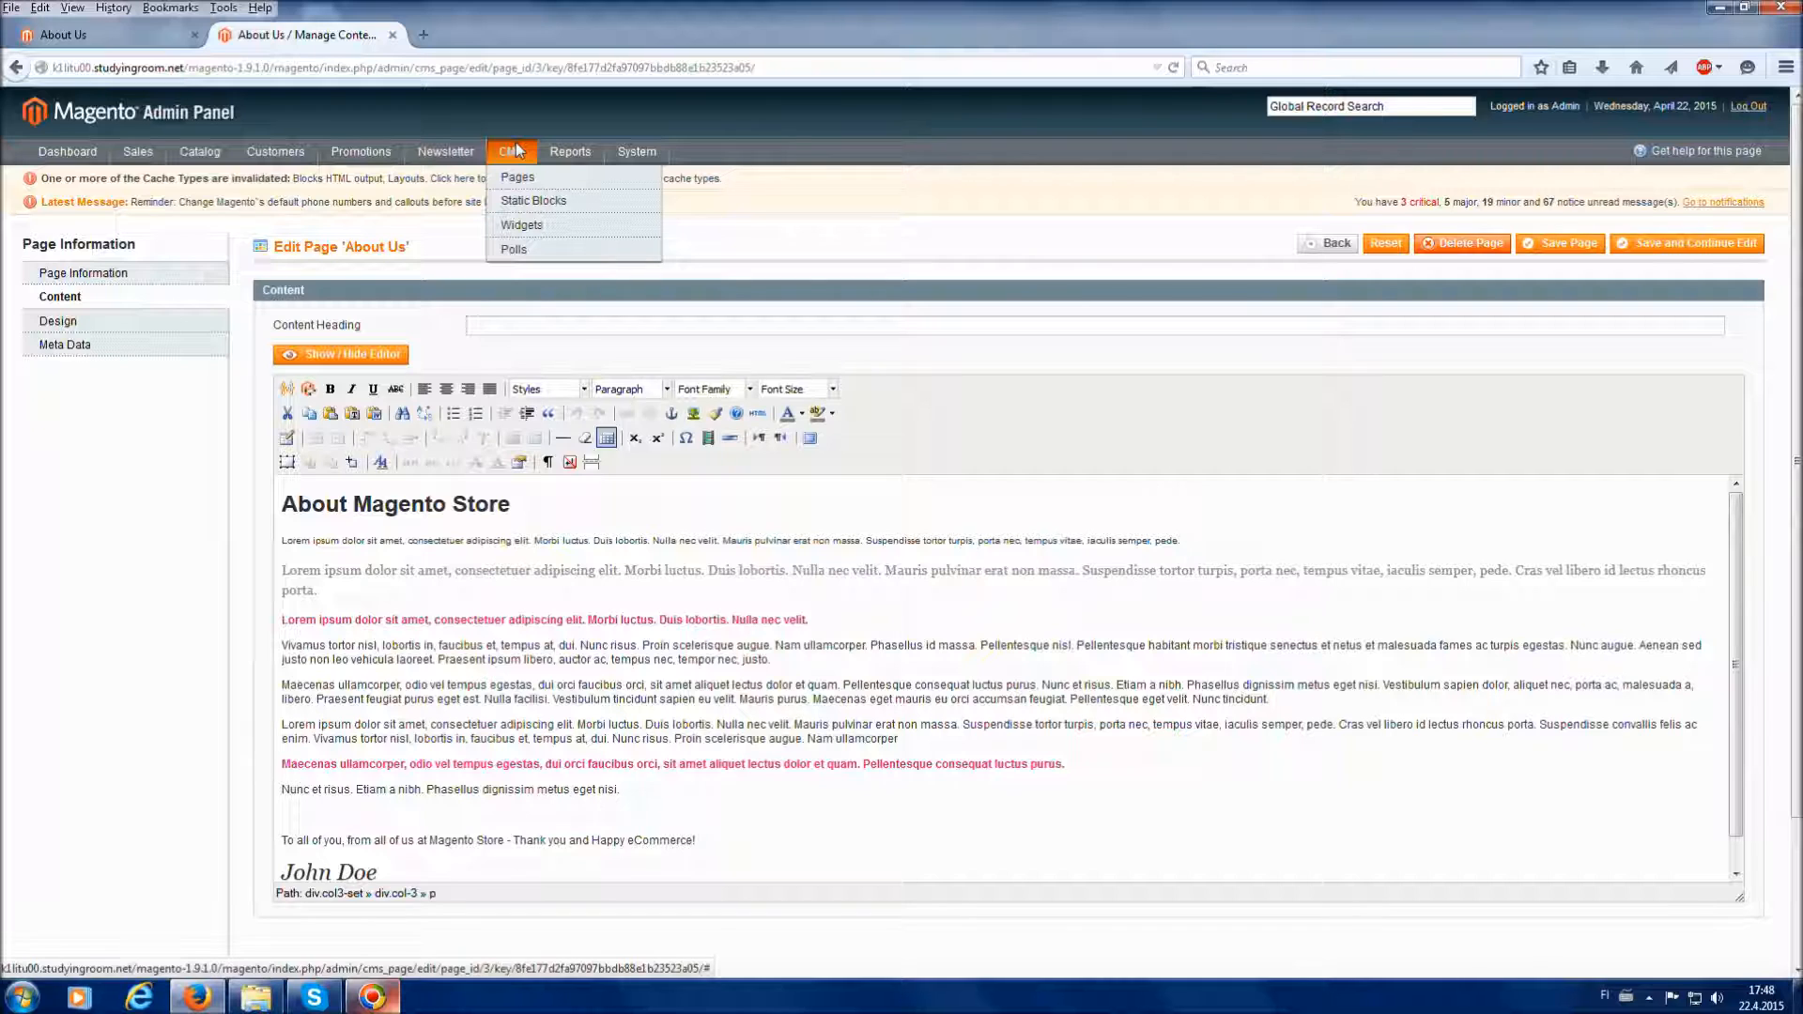
left_click(524, 201)
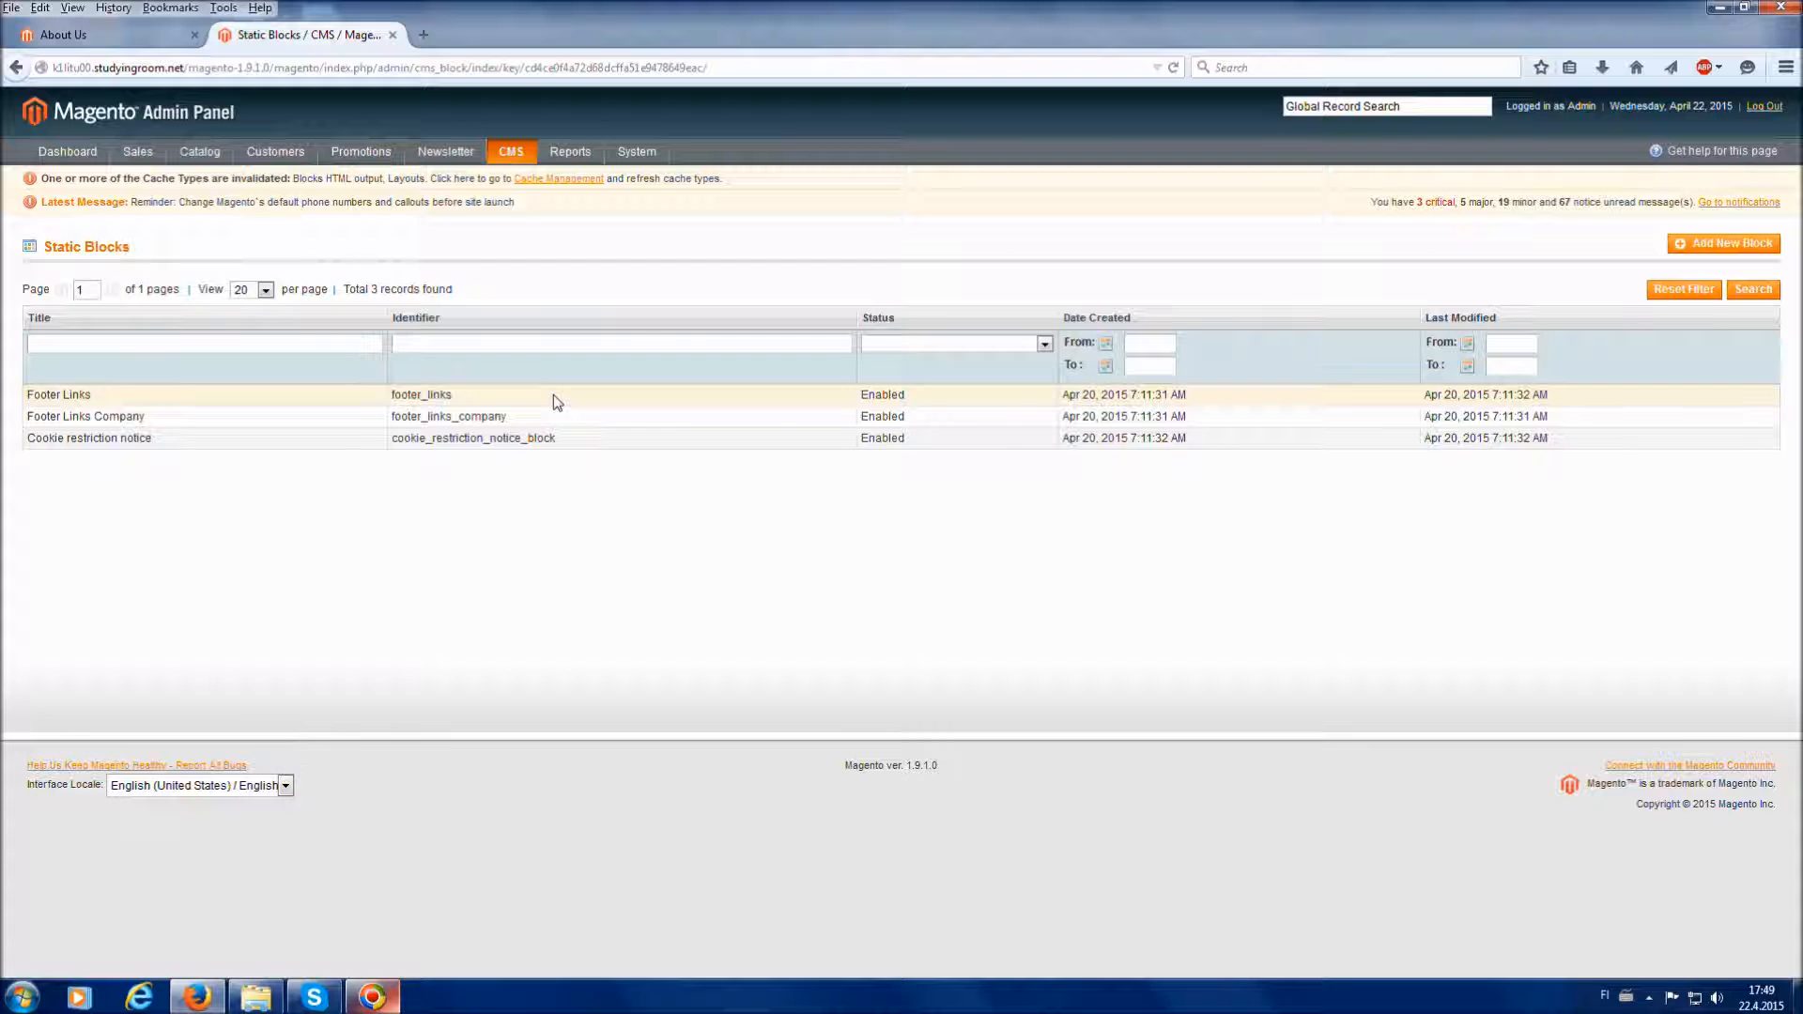
Examine the storefront's Company, Quick Links and Account footer columns beneath the About Us content, and return to the store's home page.
left_click(127, 41)
scroll(333, 463, "down", 5)
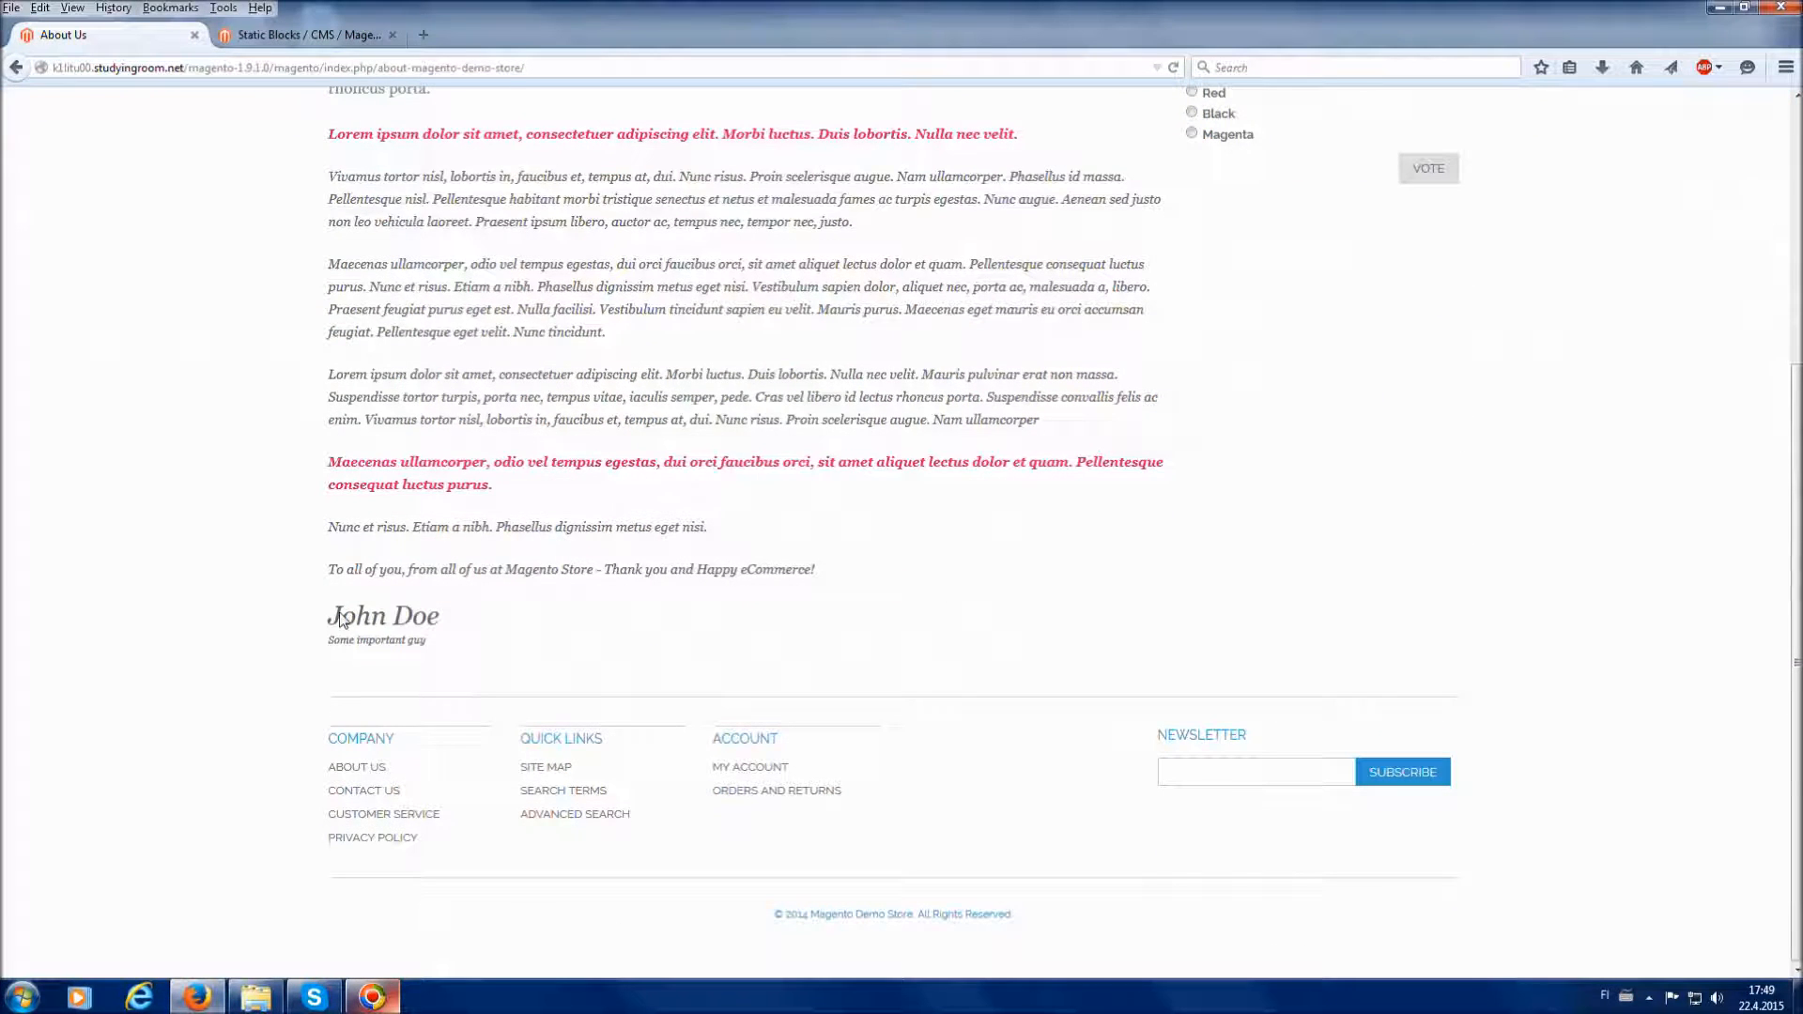
left_click_drag(334, 748, 655, 845)
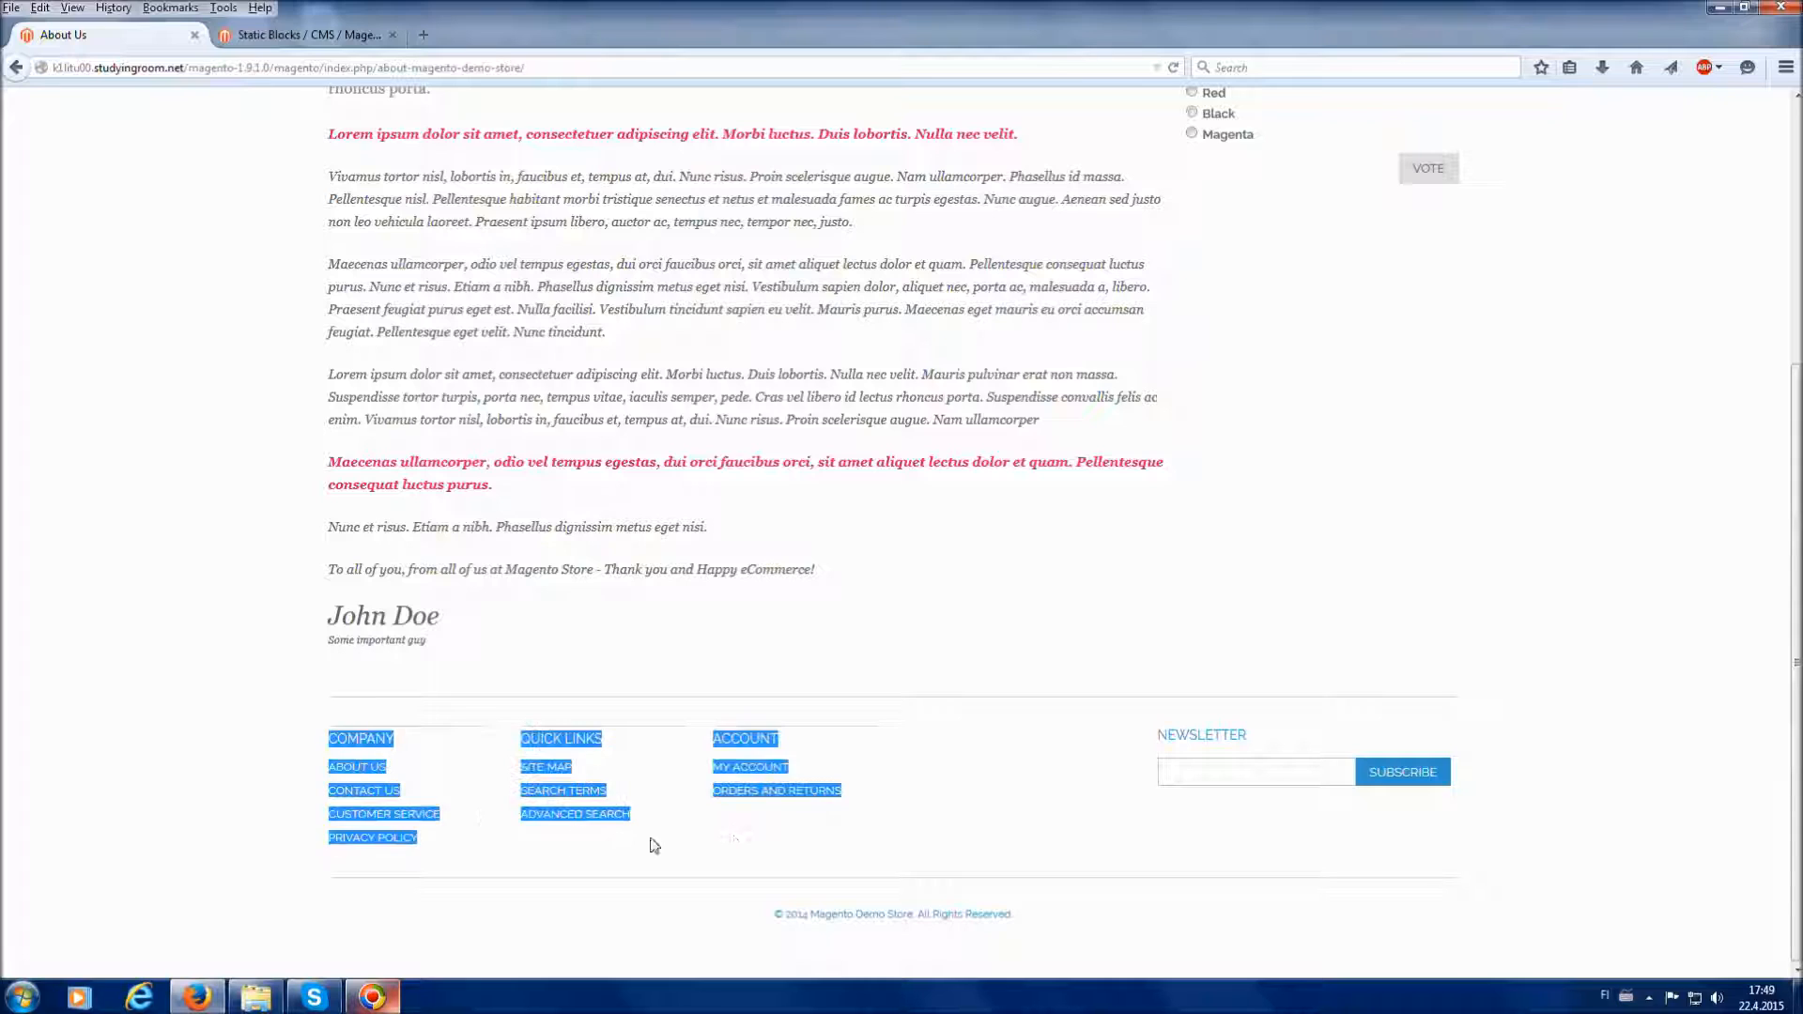
left_click(767, 840)
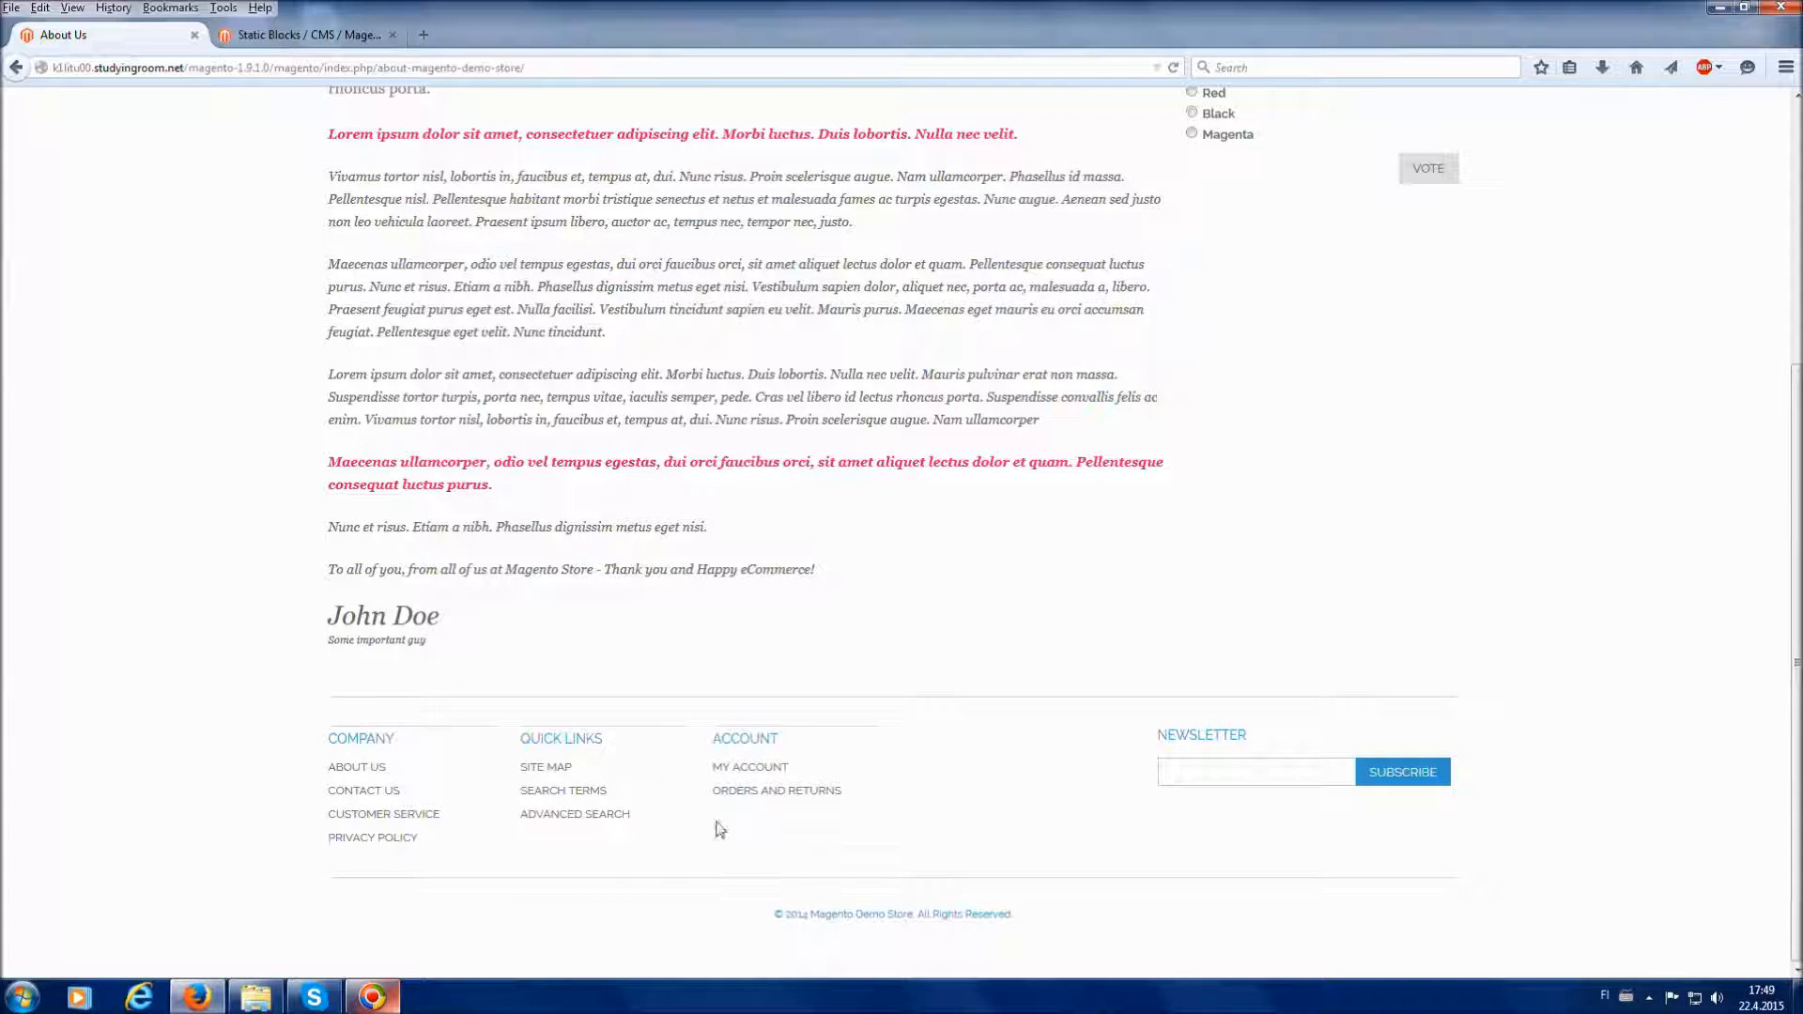
left_click_drag(331, 744, 833, 845)
left_click(841, 848)
left_click_drag(347, 177, 551, 420)
left_click(554, 437)
scroll(550, 431, "up", 1)
left_click_drag(379, 178, 503, 376)
left_click(514, 397)
scroll(611, 552, "down", 2)
left_click_drag(335, 738, 745, 821)
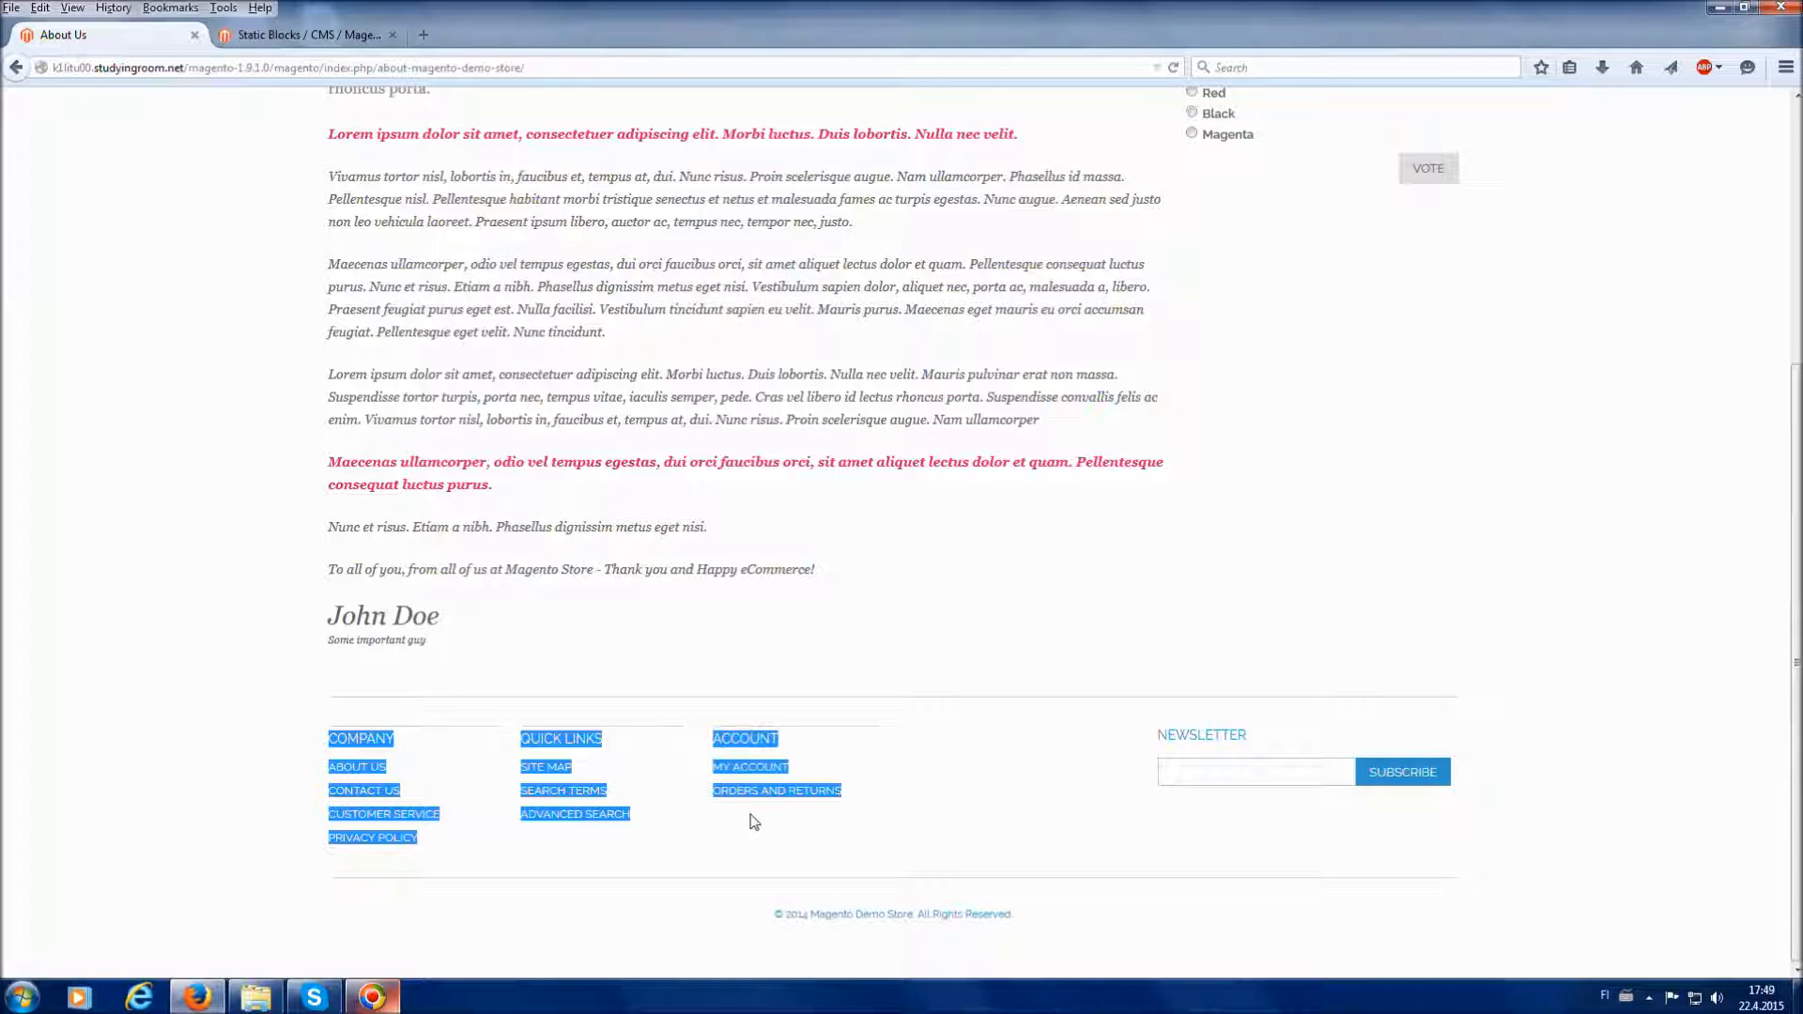
left_click(718, 848)
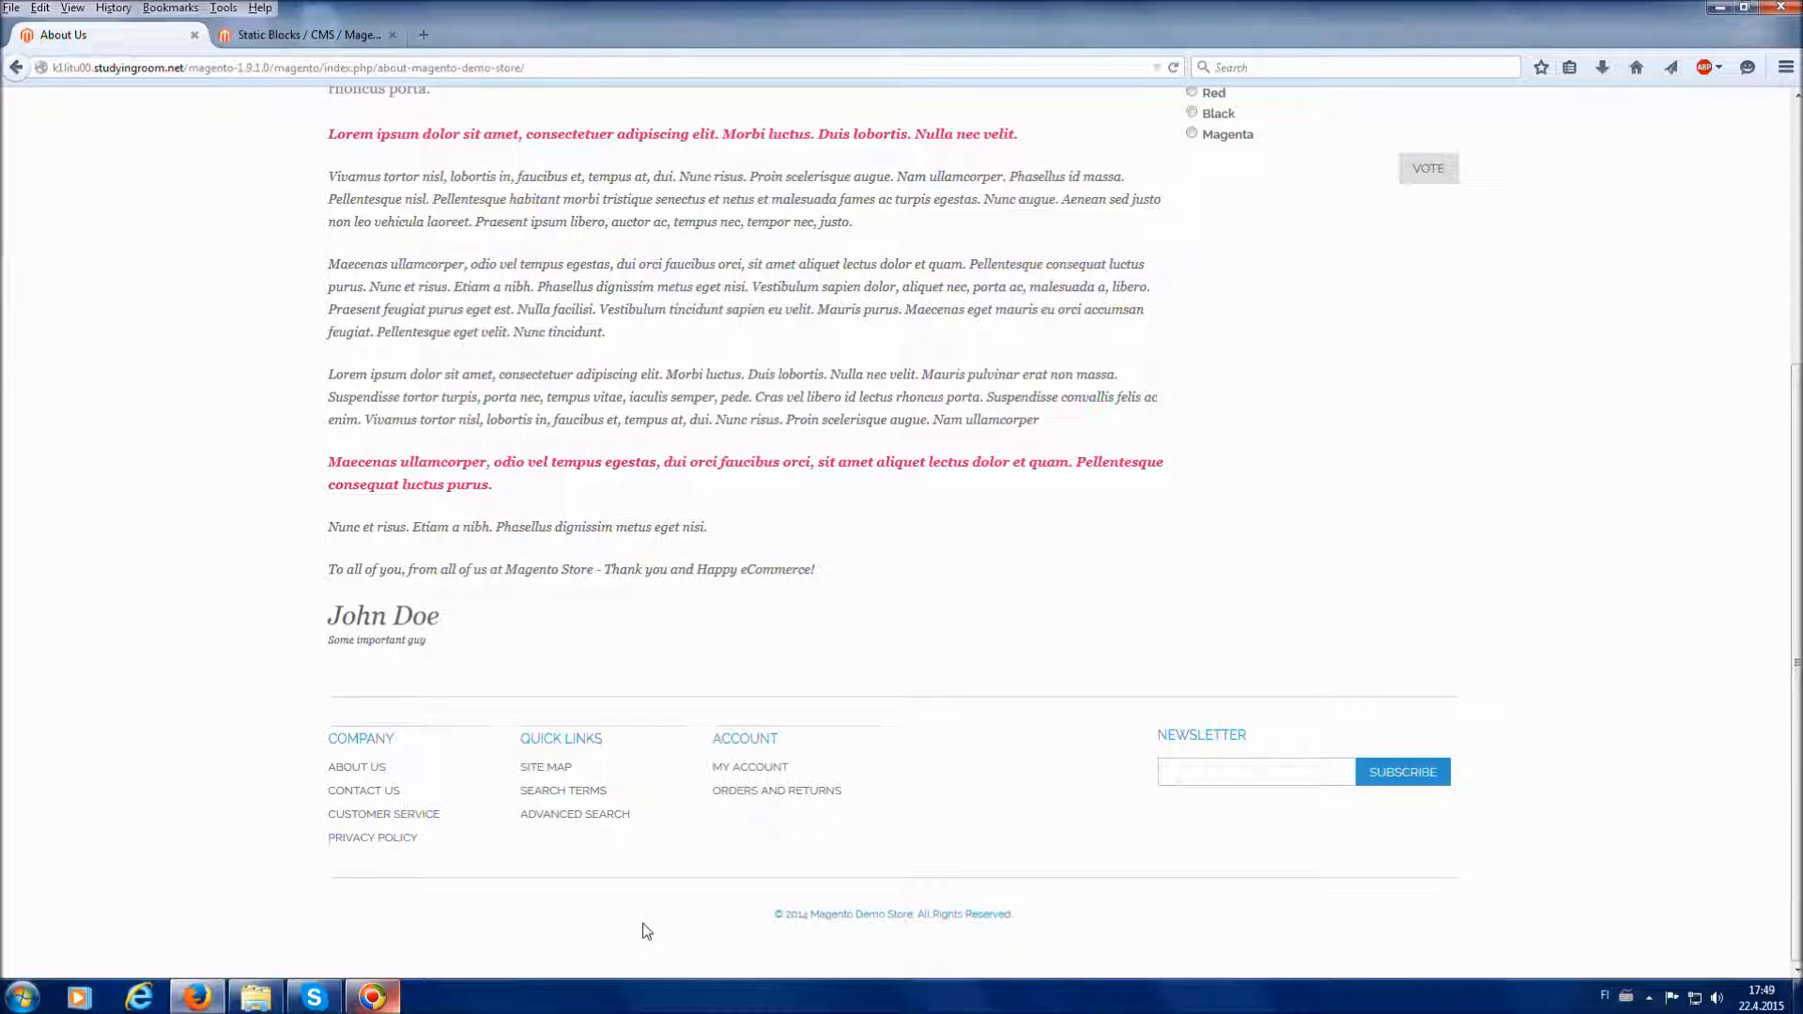
scroll(646, 931, "up", 4)
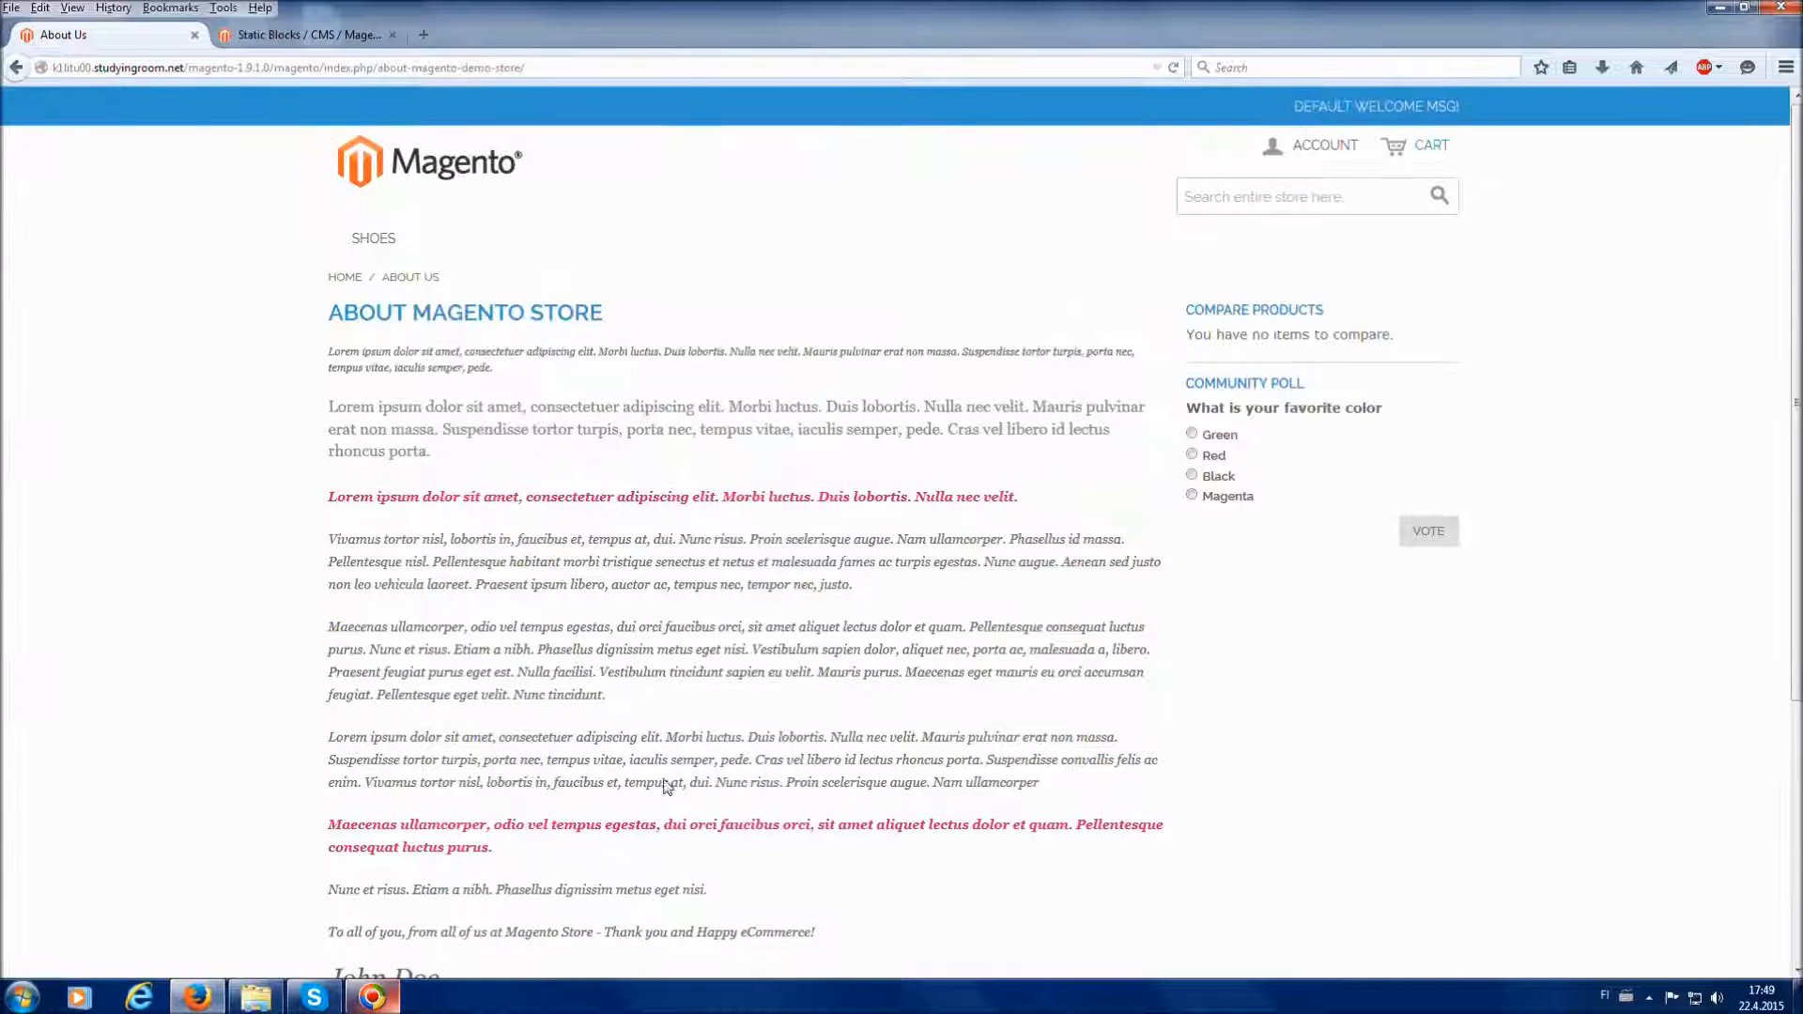
left_click(454, 173)
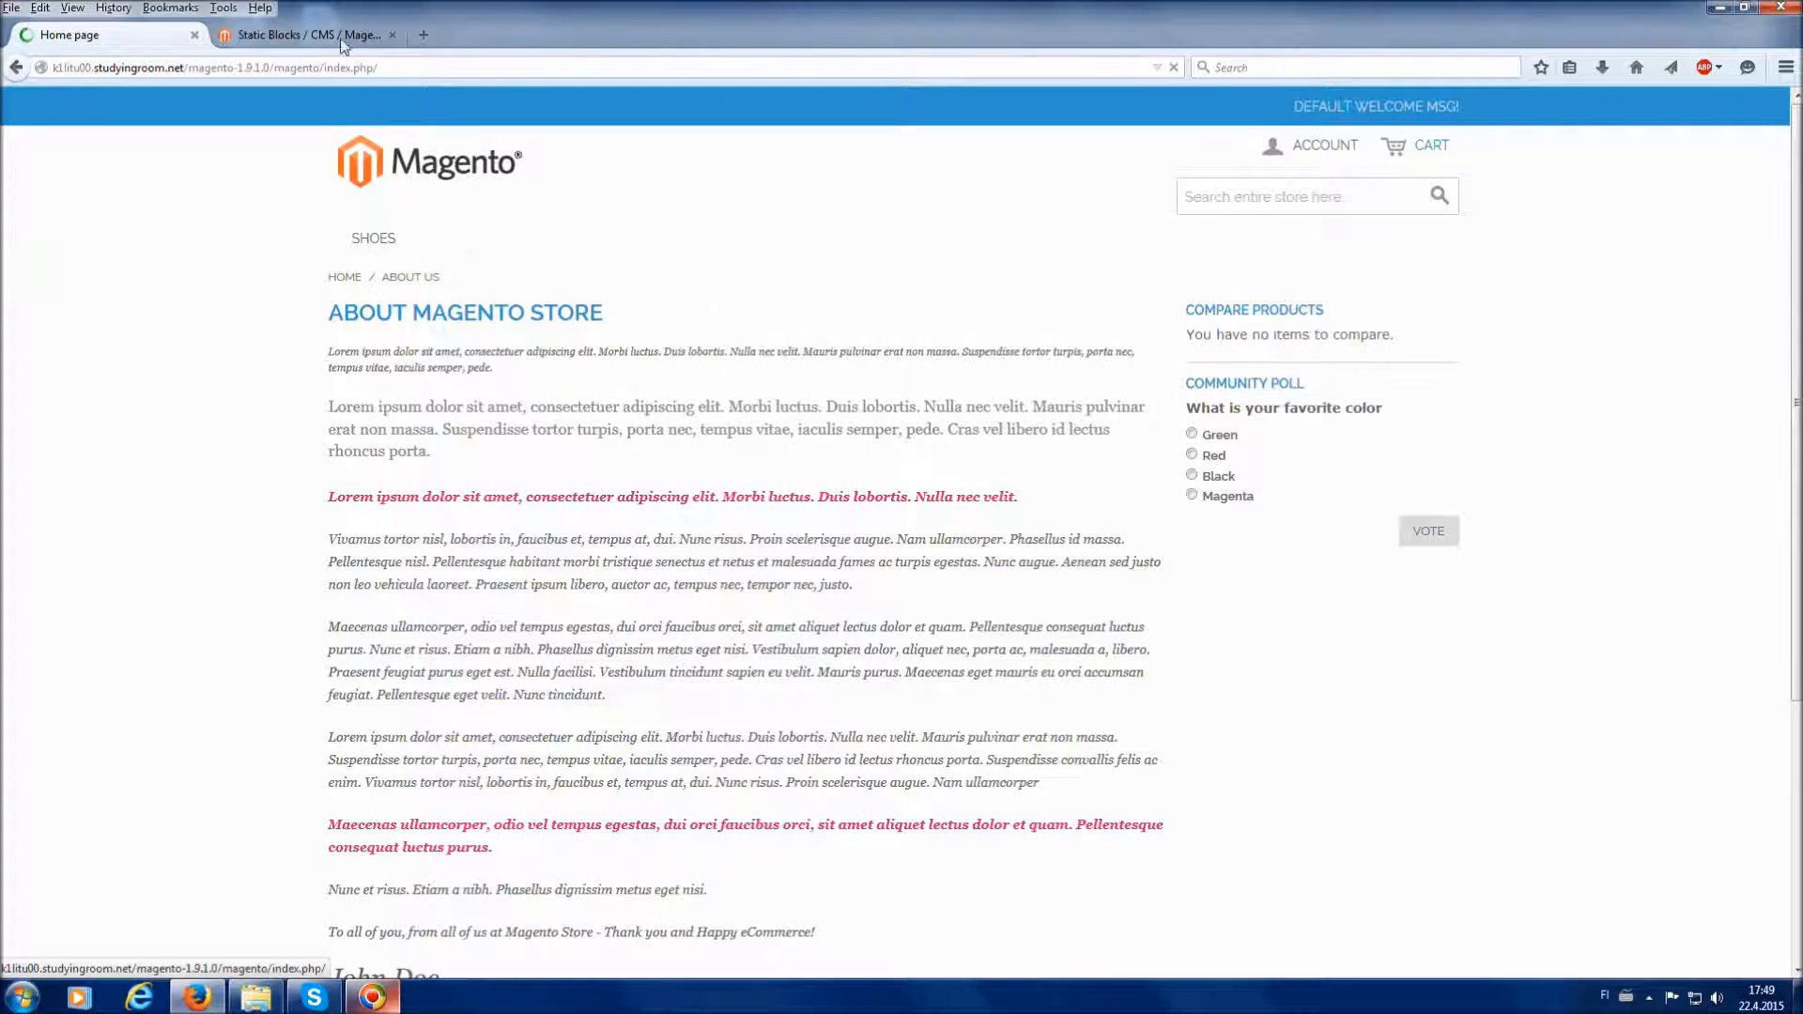
Start a new static block in the admin panel with the title Tutorial Banner and the identifier tutorial.
left_click(339, 36)
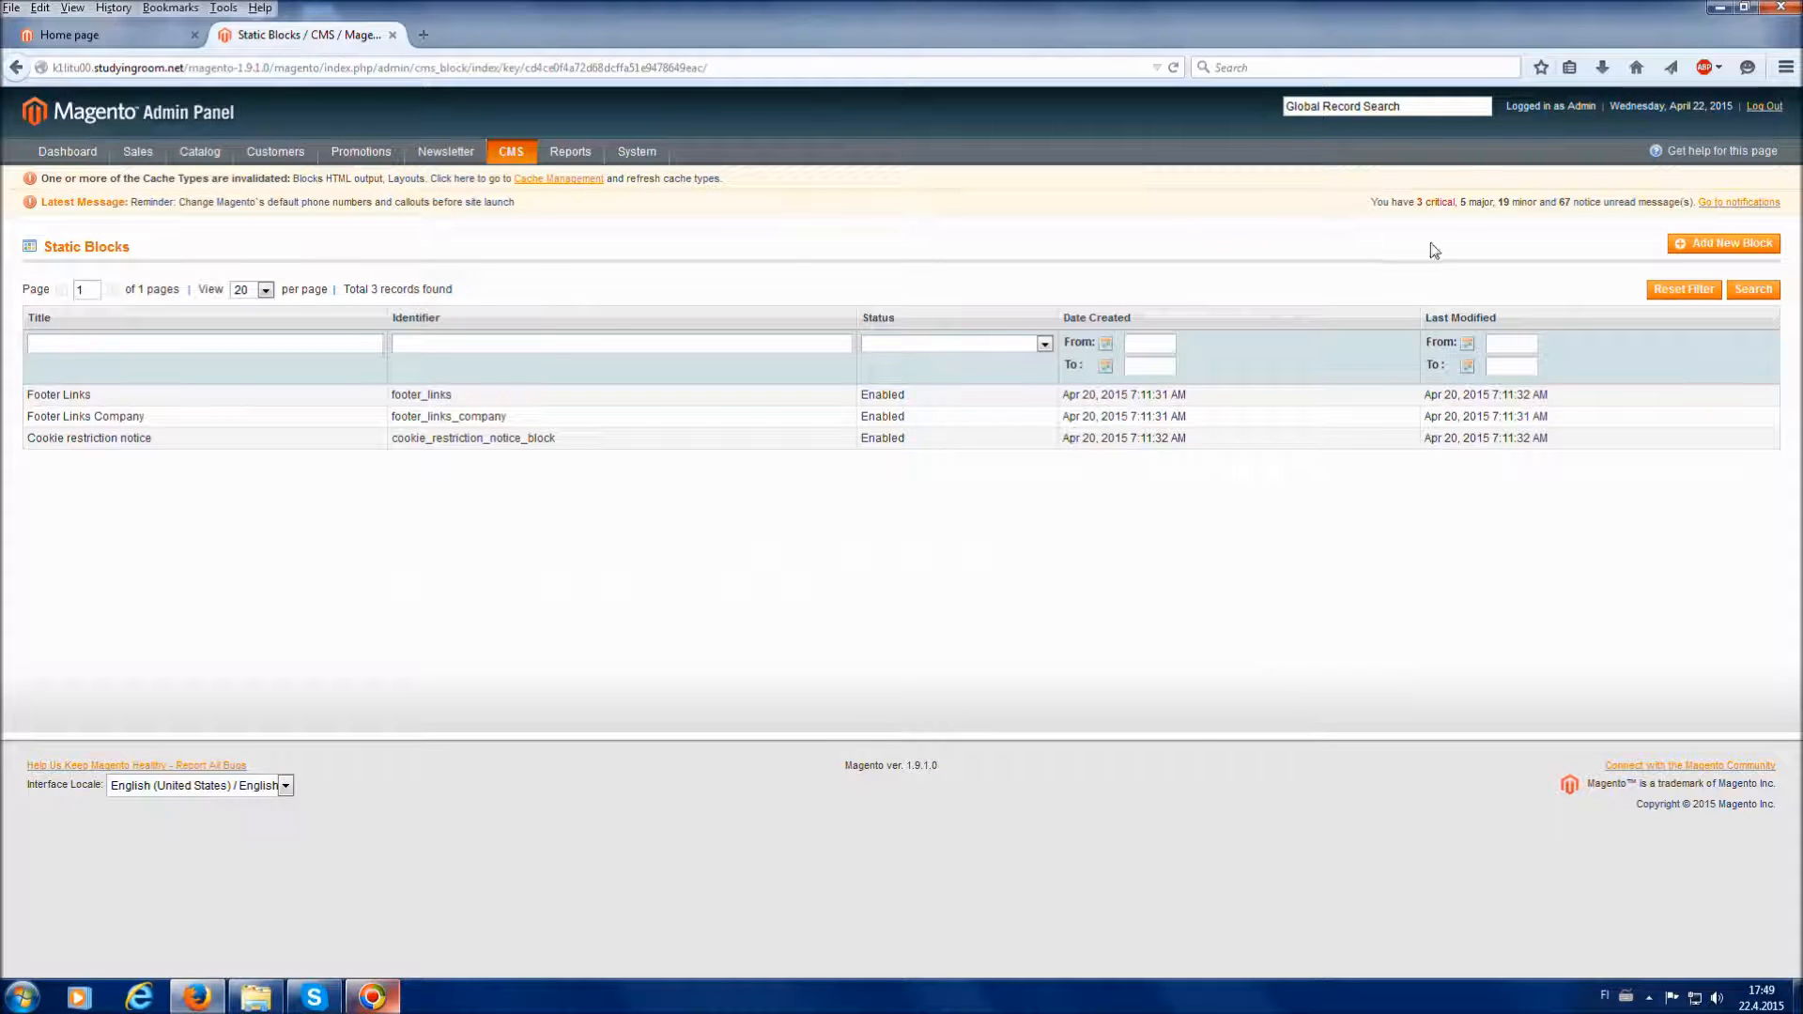
left_click(1708, 244)
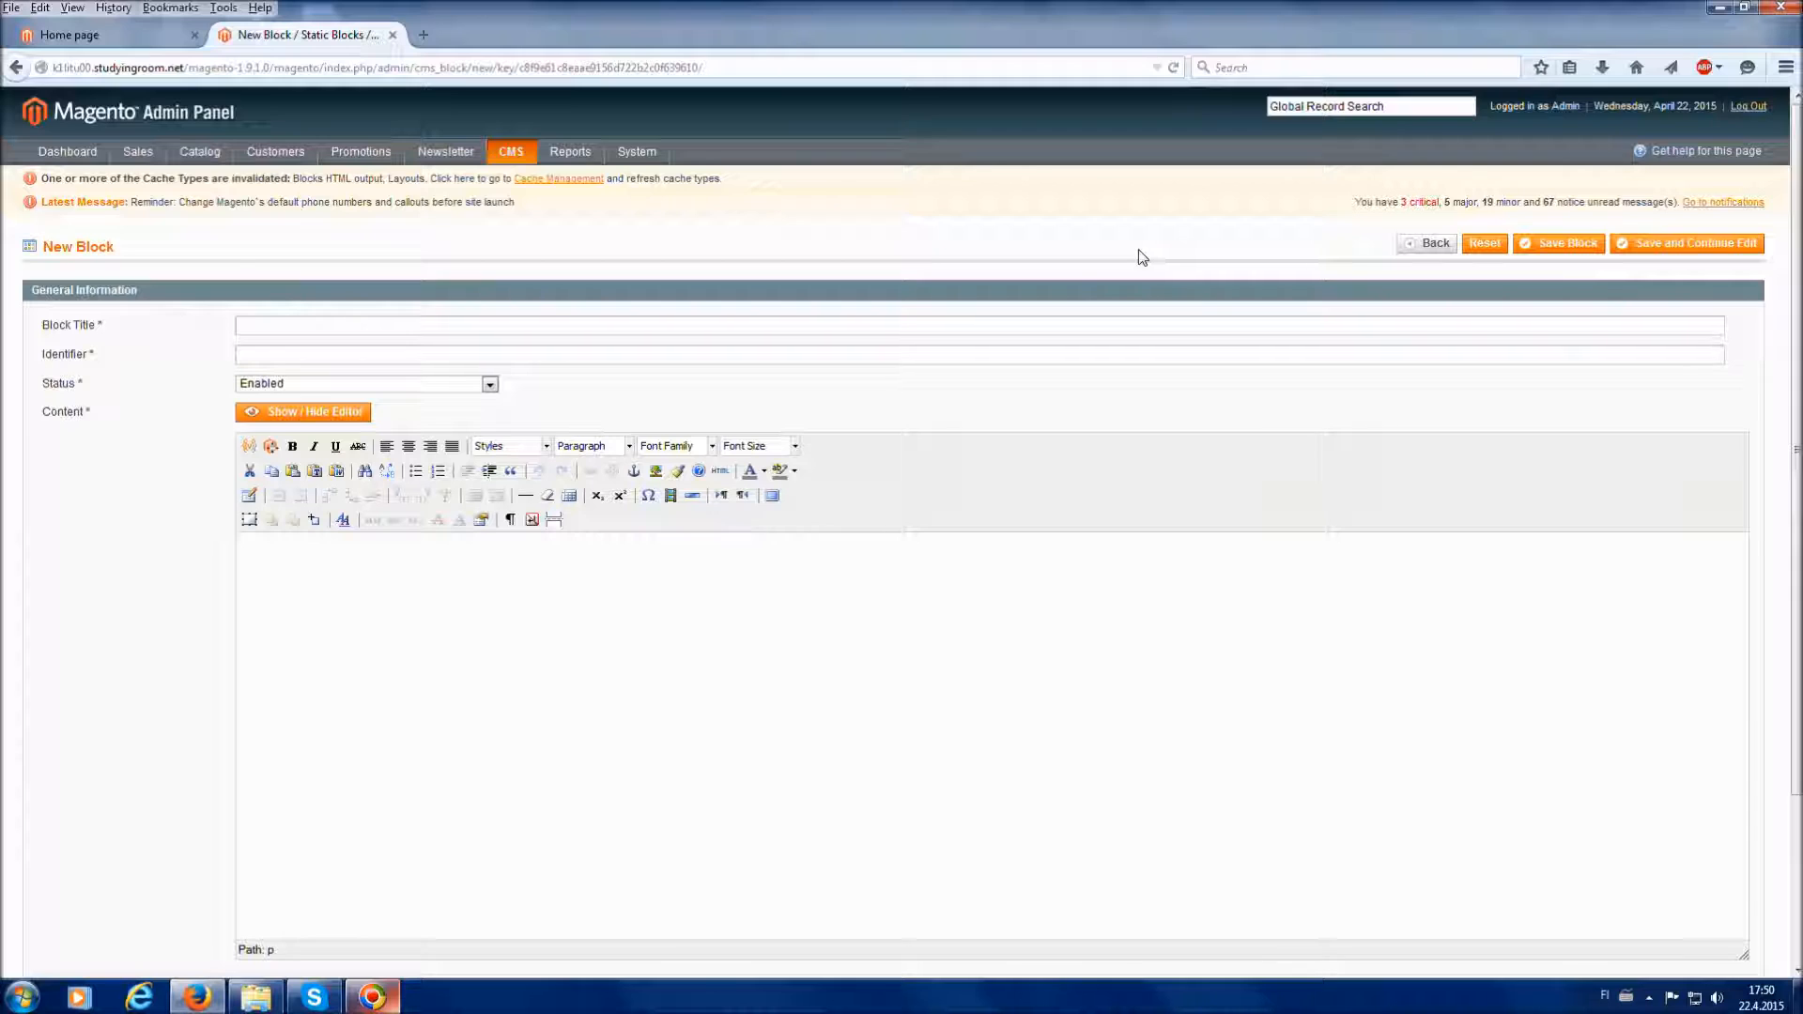
scroll(1142, 258, "down", 2)
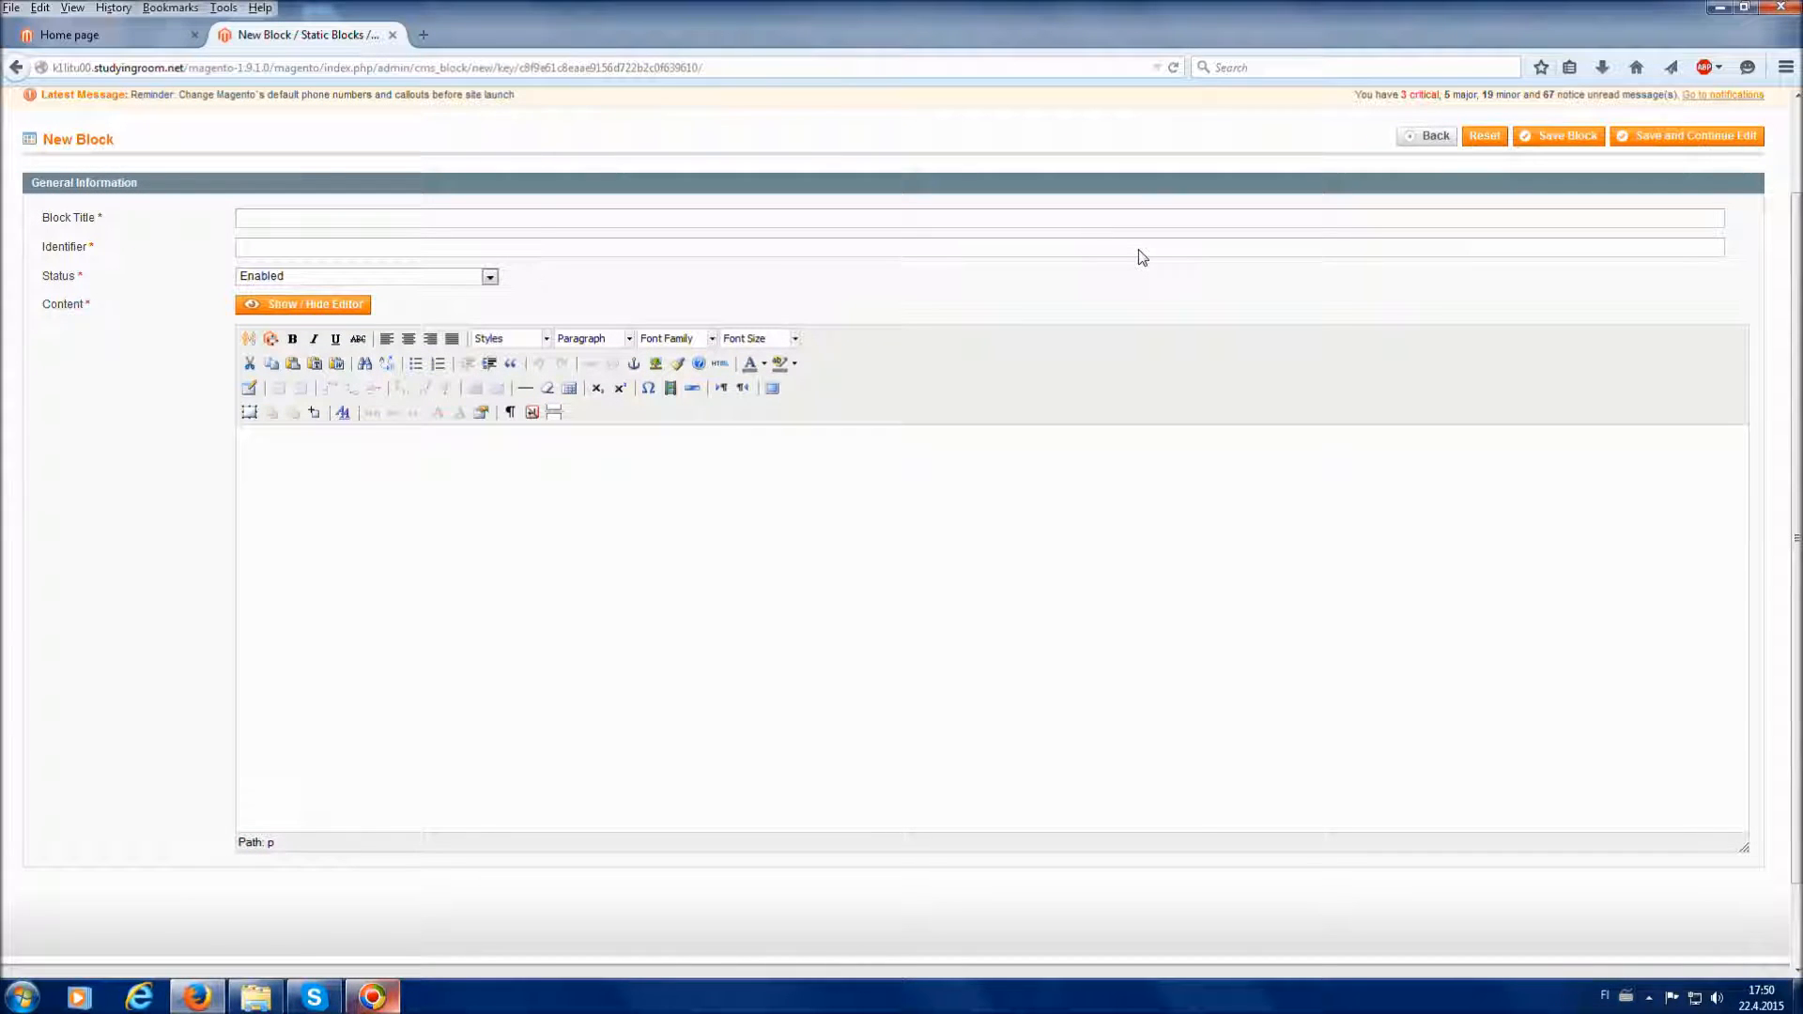
left_click(1169, 220)
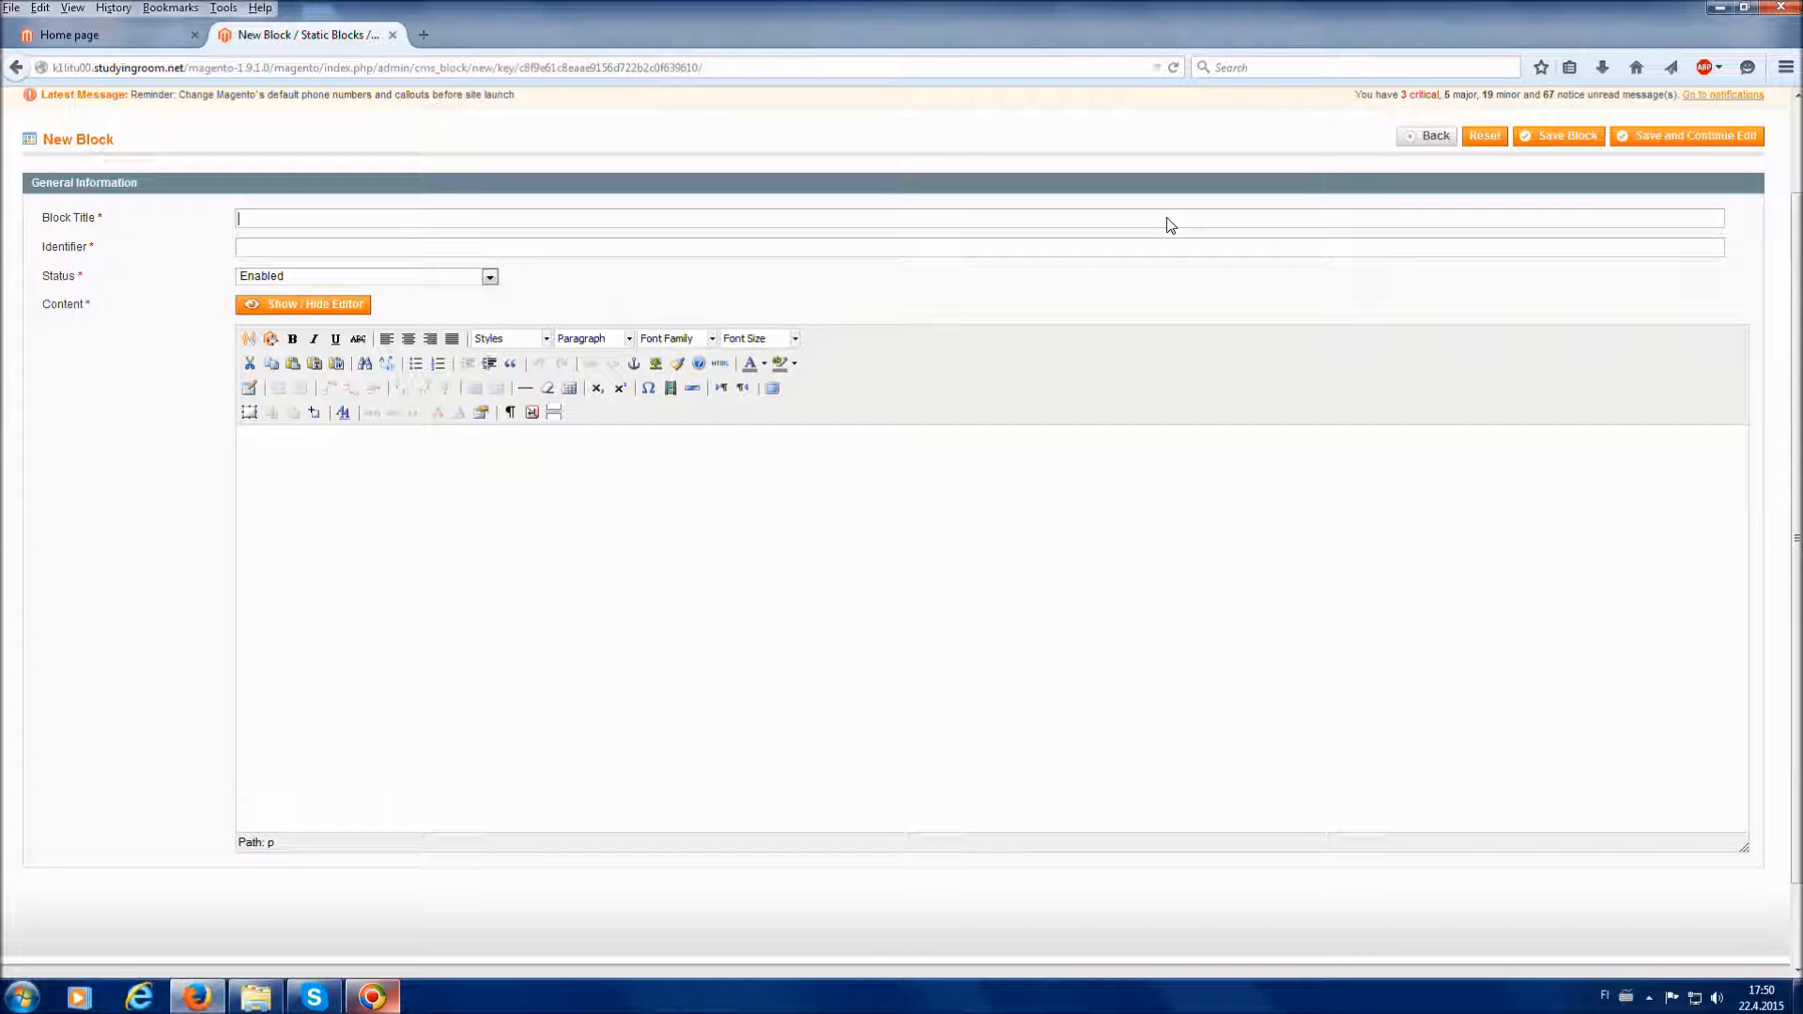
type("Tutorial ")
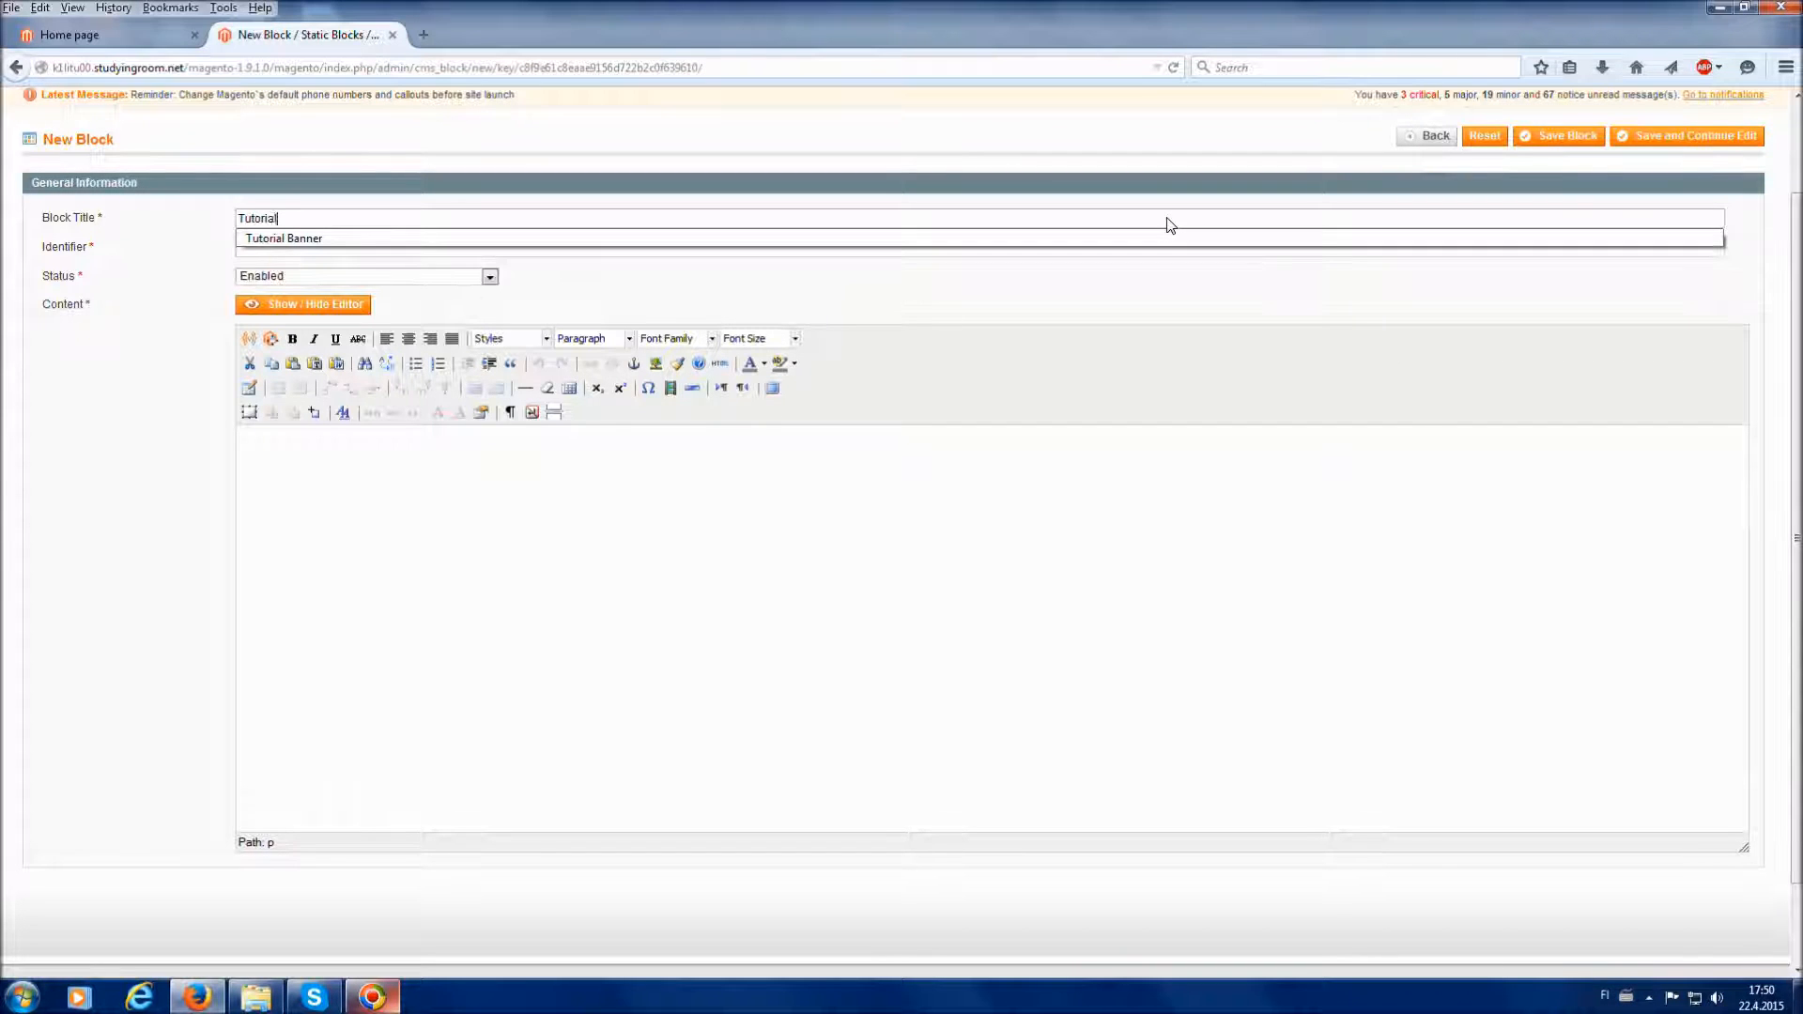
type("Banner")
key("Tab")
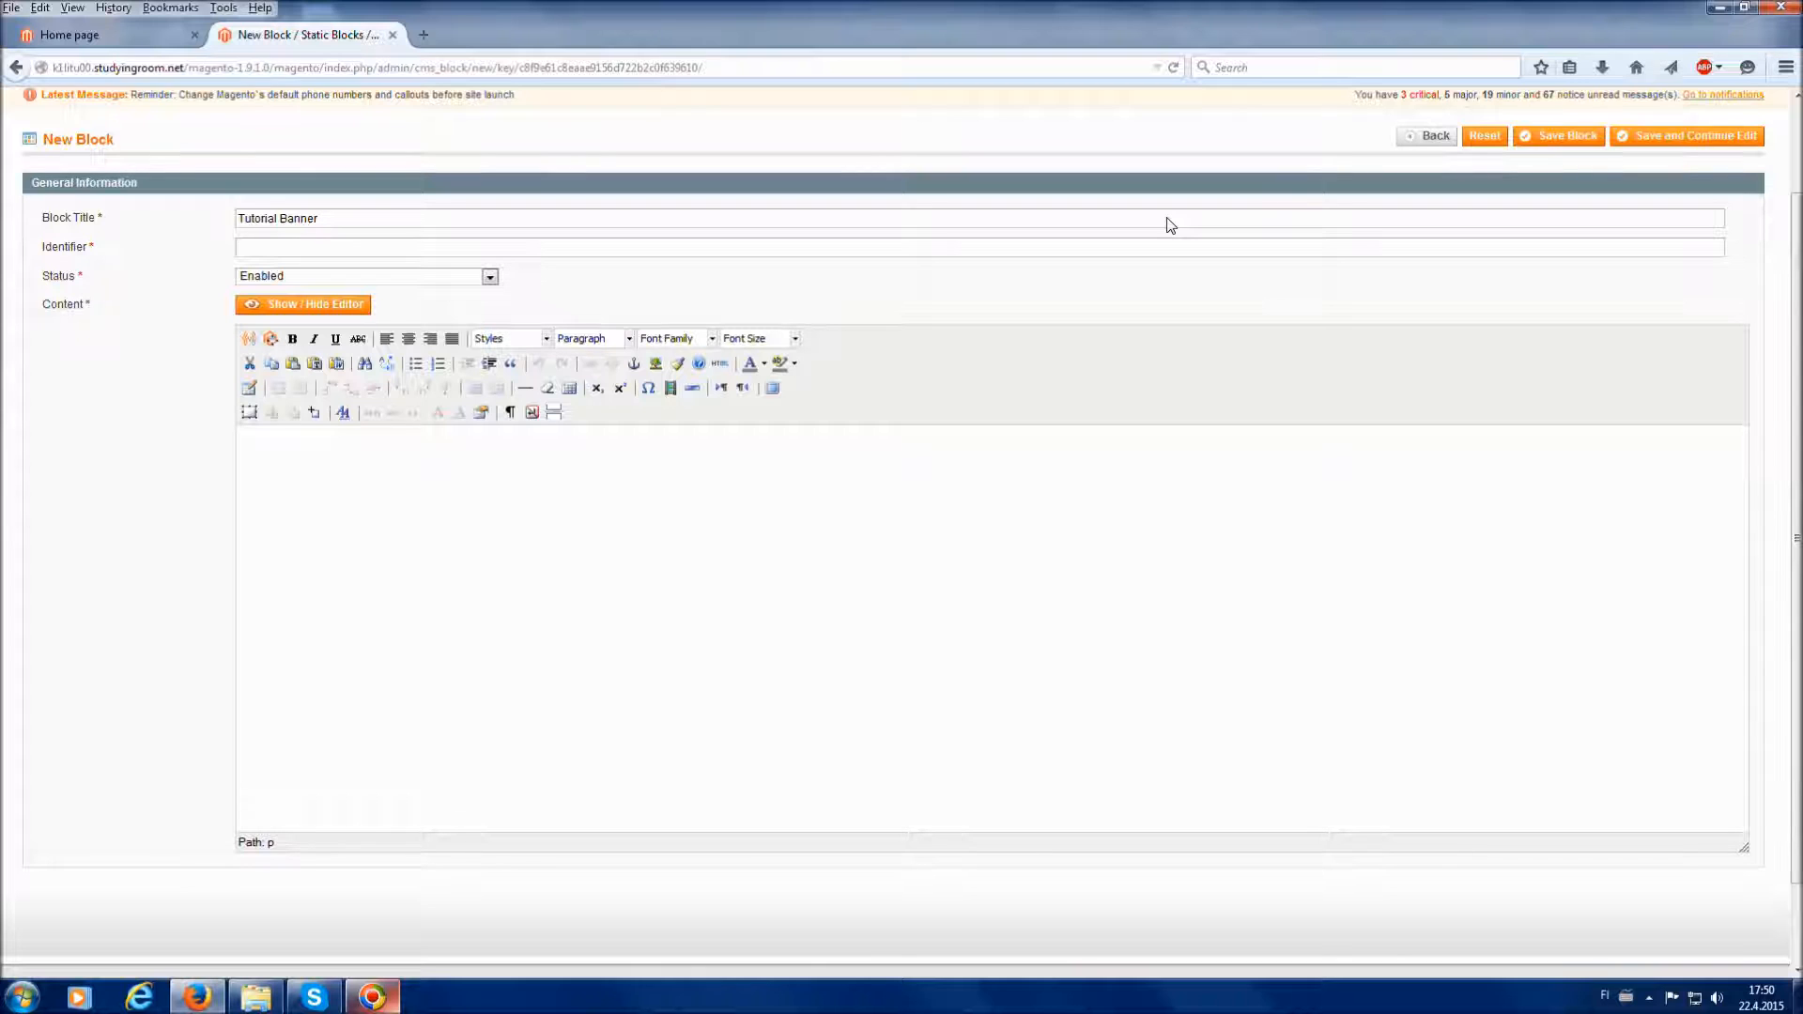
type("tut")
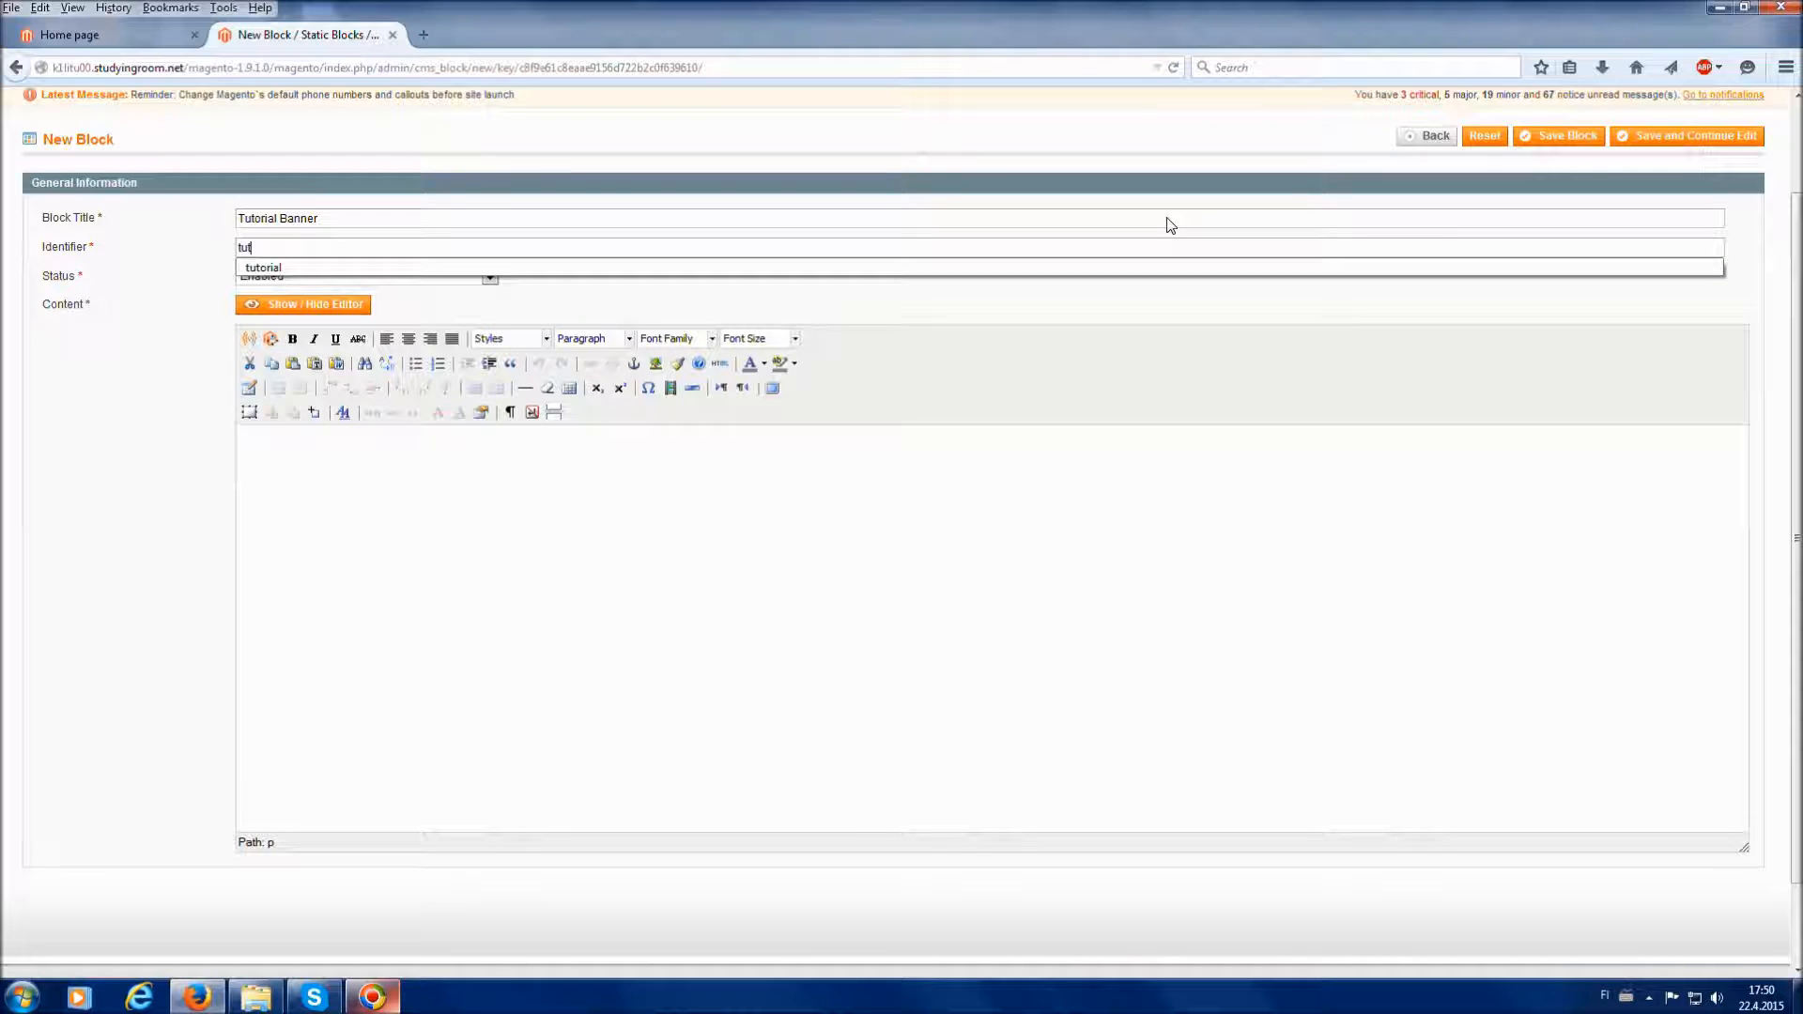
type("orial")
Write "Shoe Store Grand Opening!!!" as the block's content and copy that text.
left_click(886, 741)
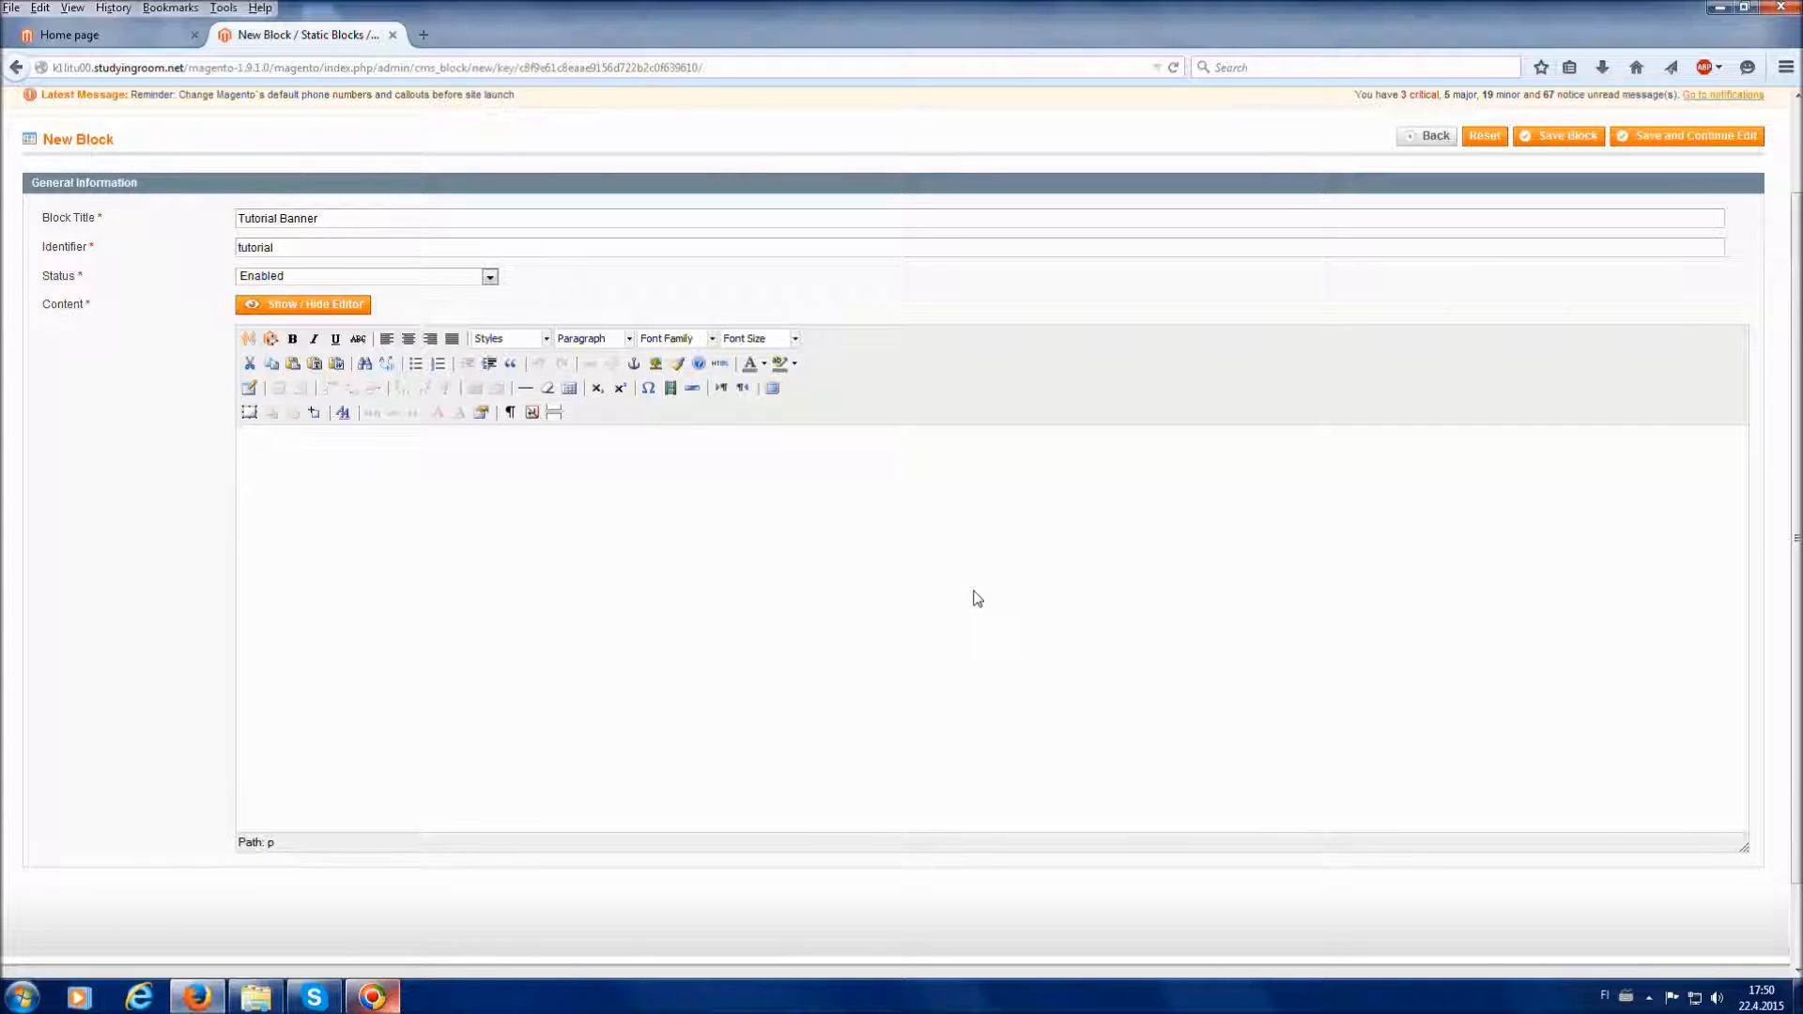
type("Shoe Store Grand Opening!!!")
left_click_drag(399, 443, 210, 454)
key("ctrl+c")
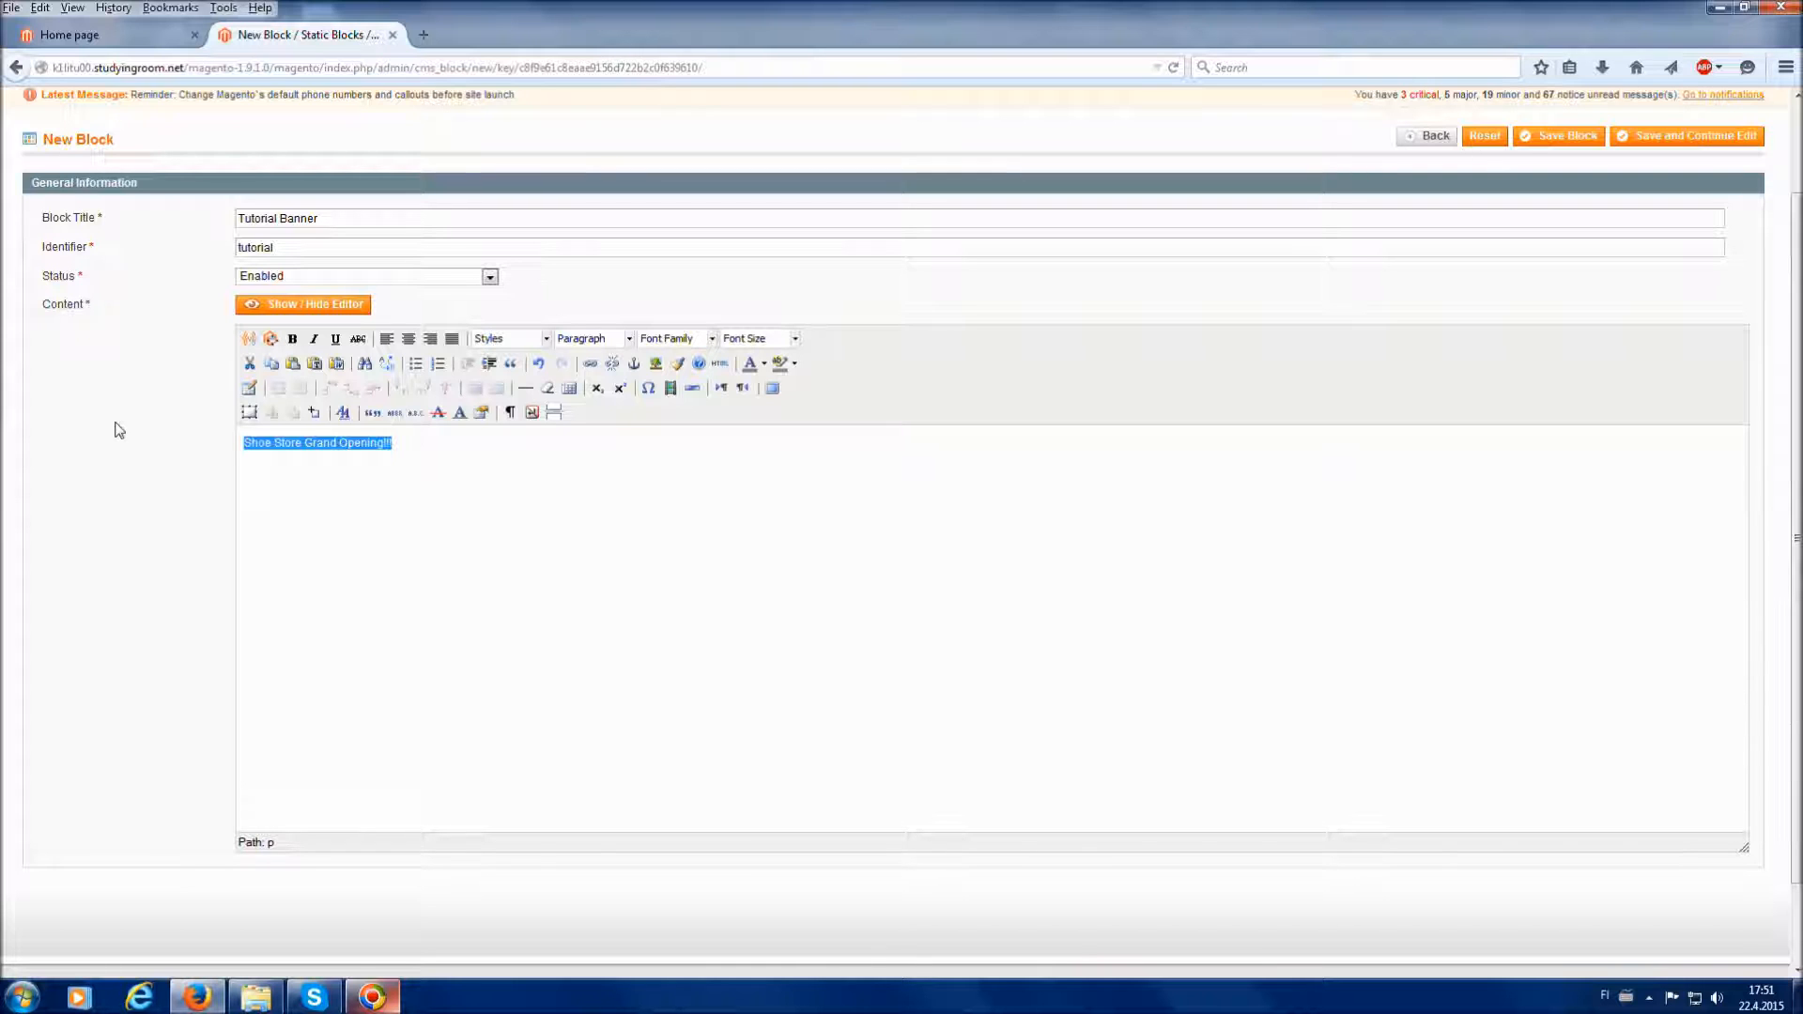
Style the selected heading text in Verdana, Arial, Helvetica, sans-serif at 24 pixels with an underline.
left_click(344, 414)
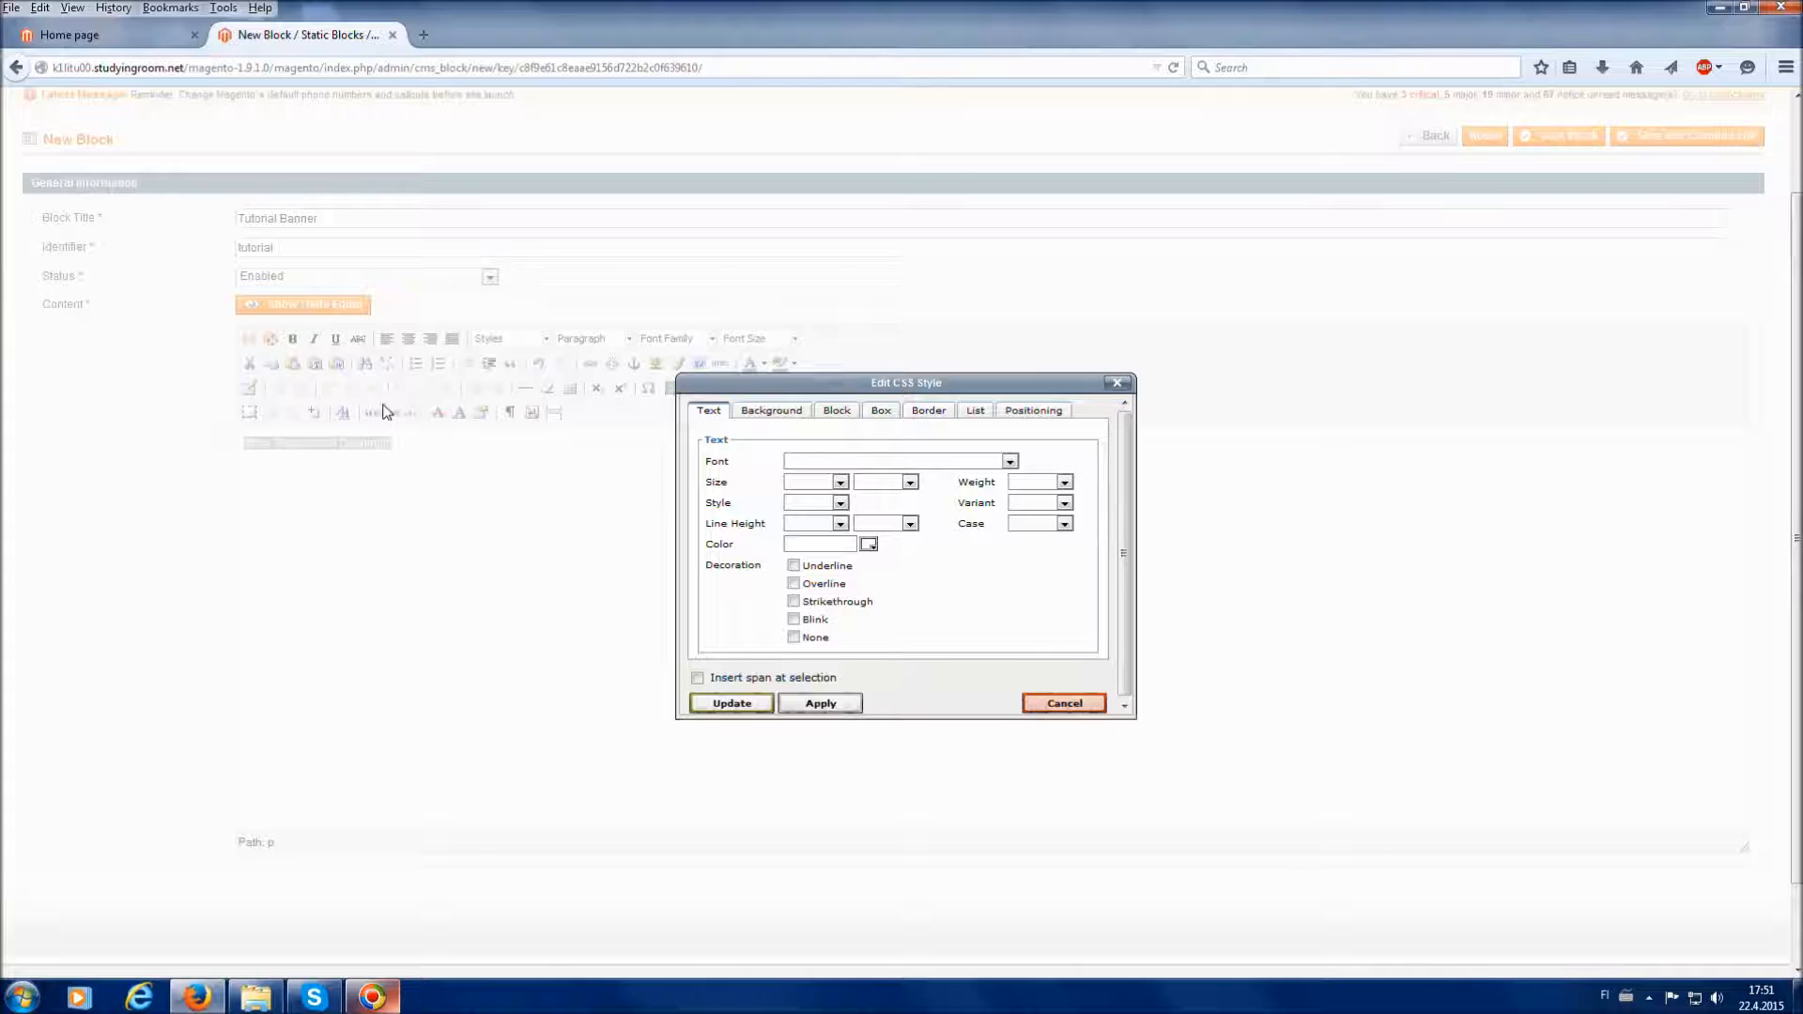
left_click(1010, 462)
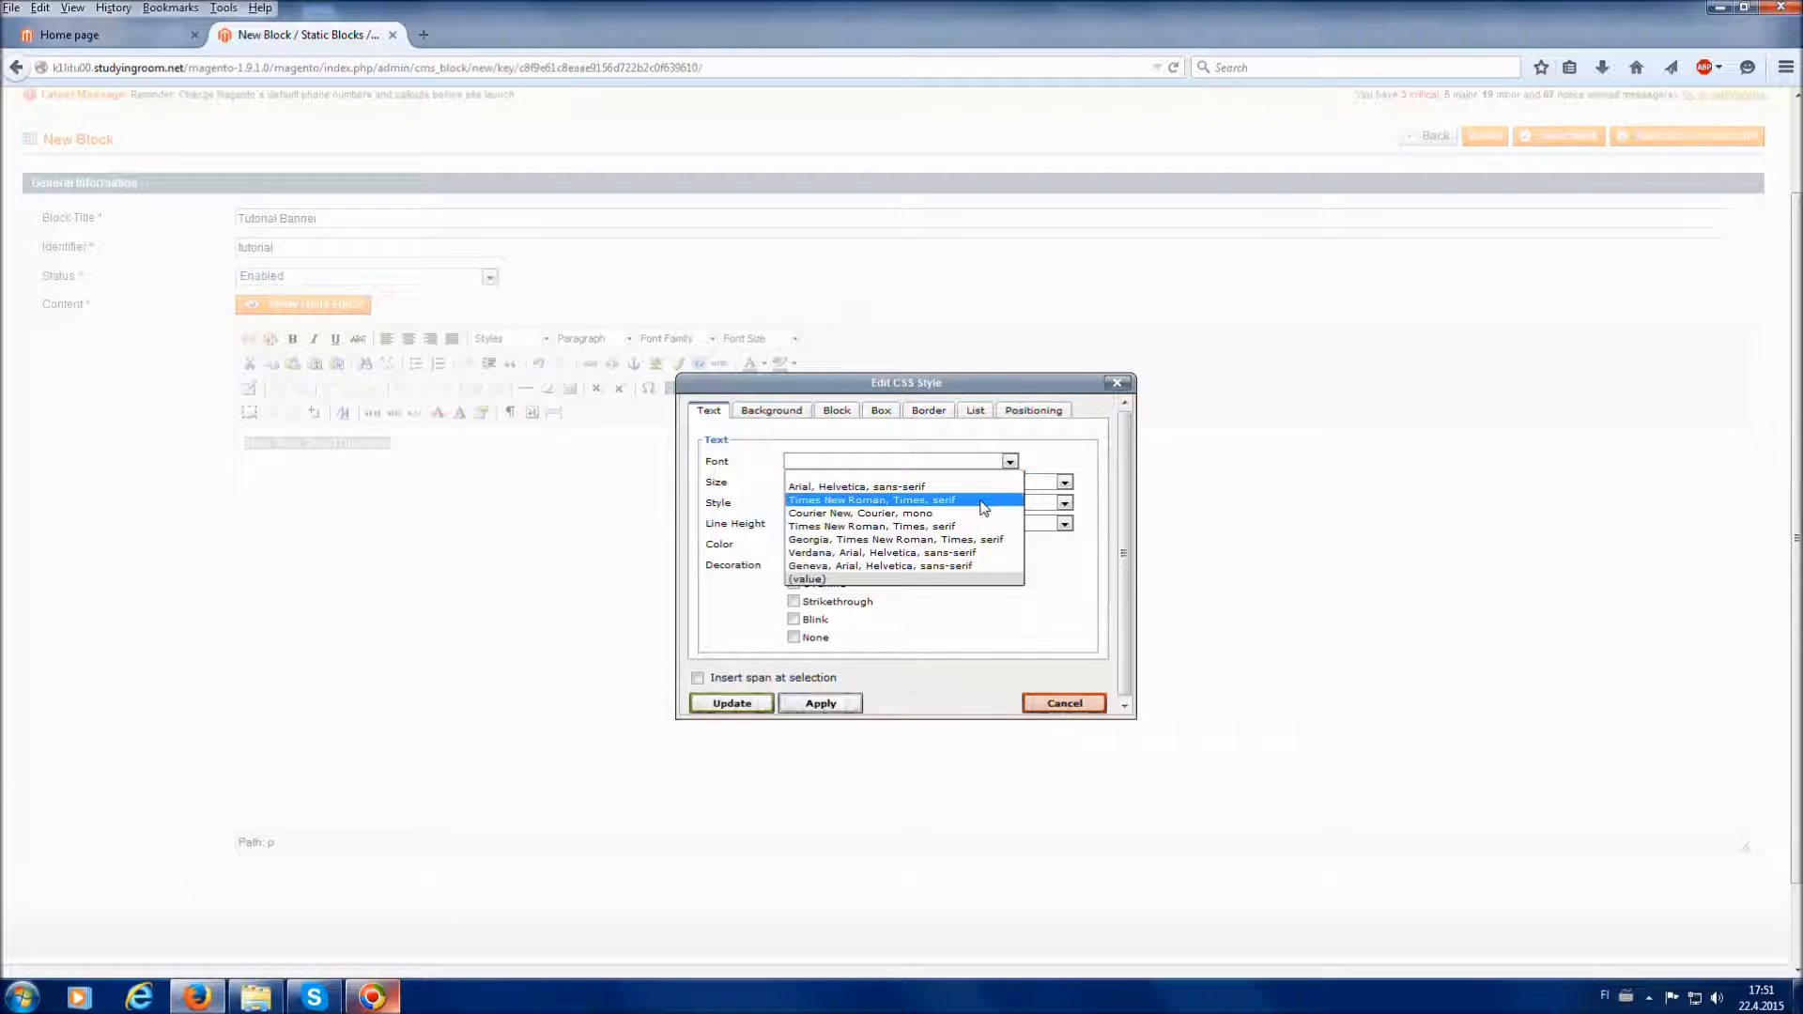
left_click(934, 554)
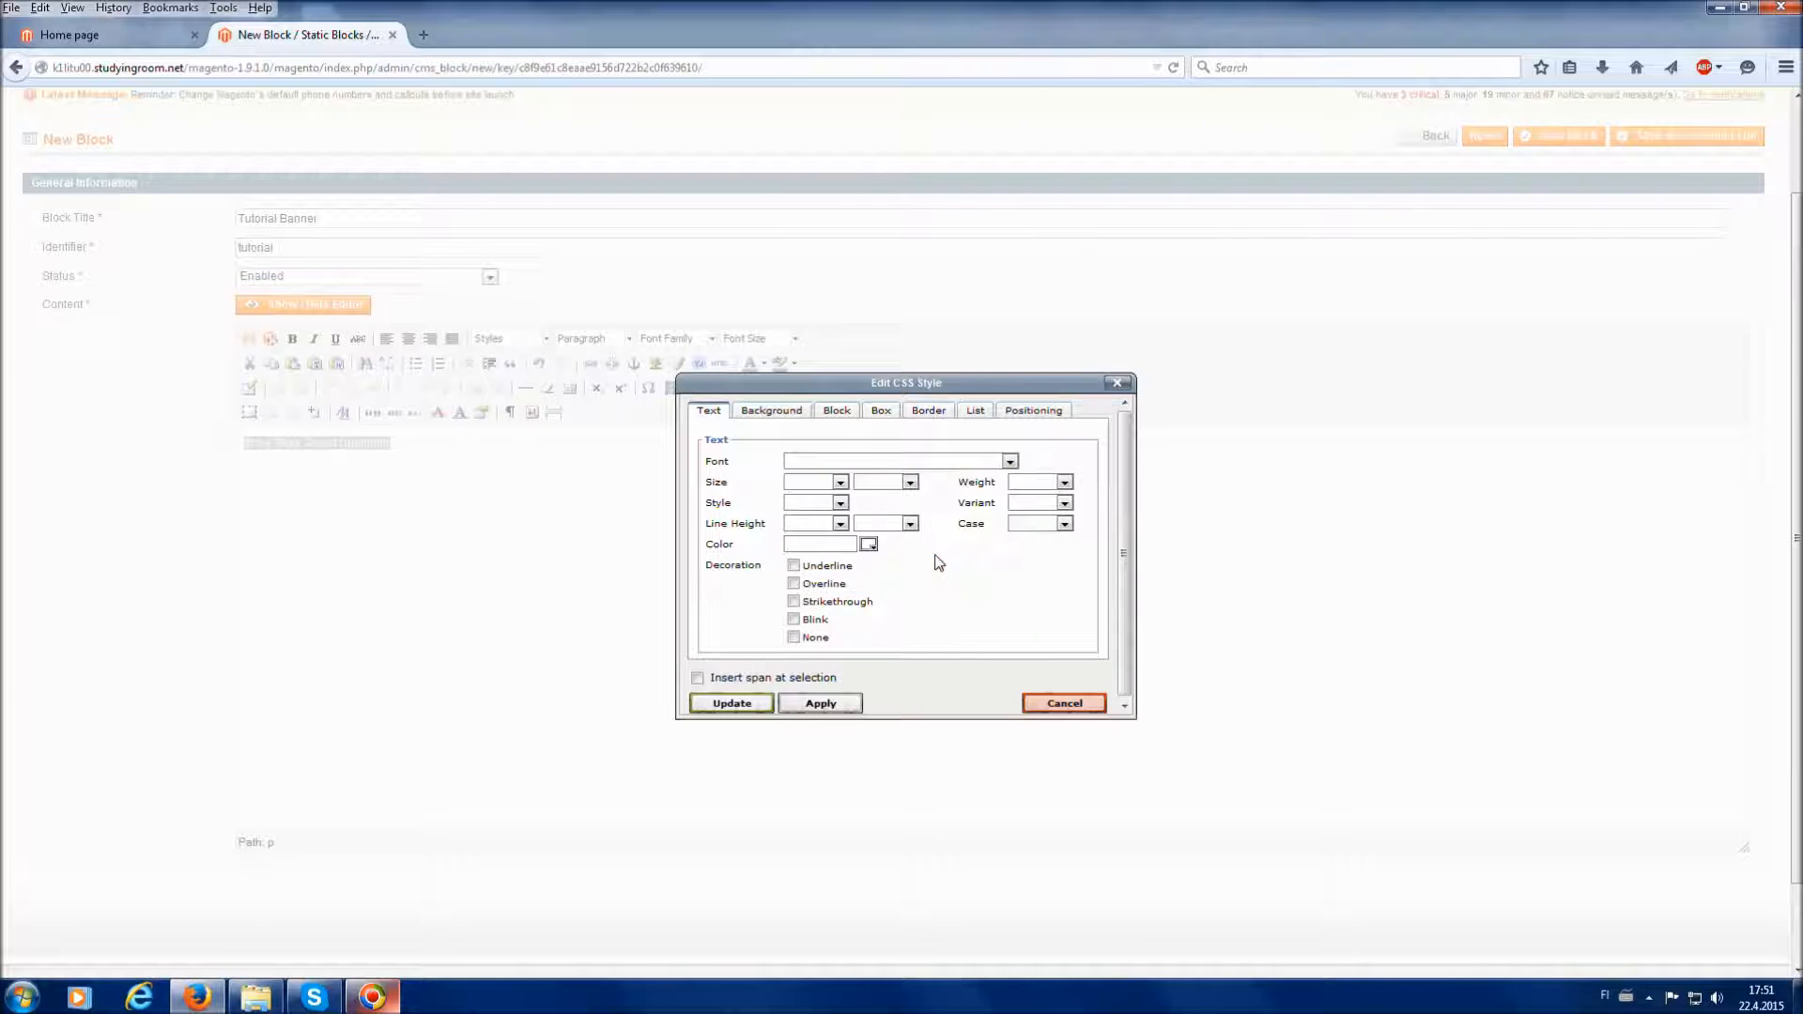
left_click(840, 484)
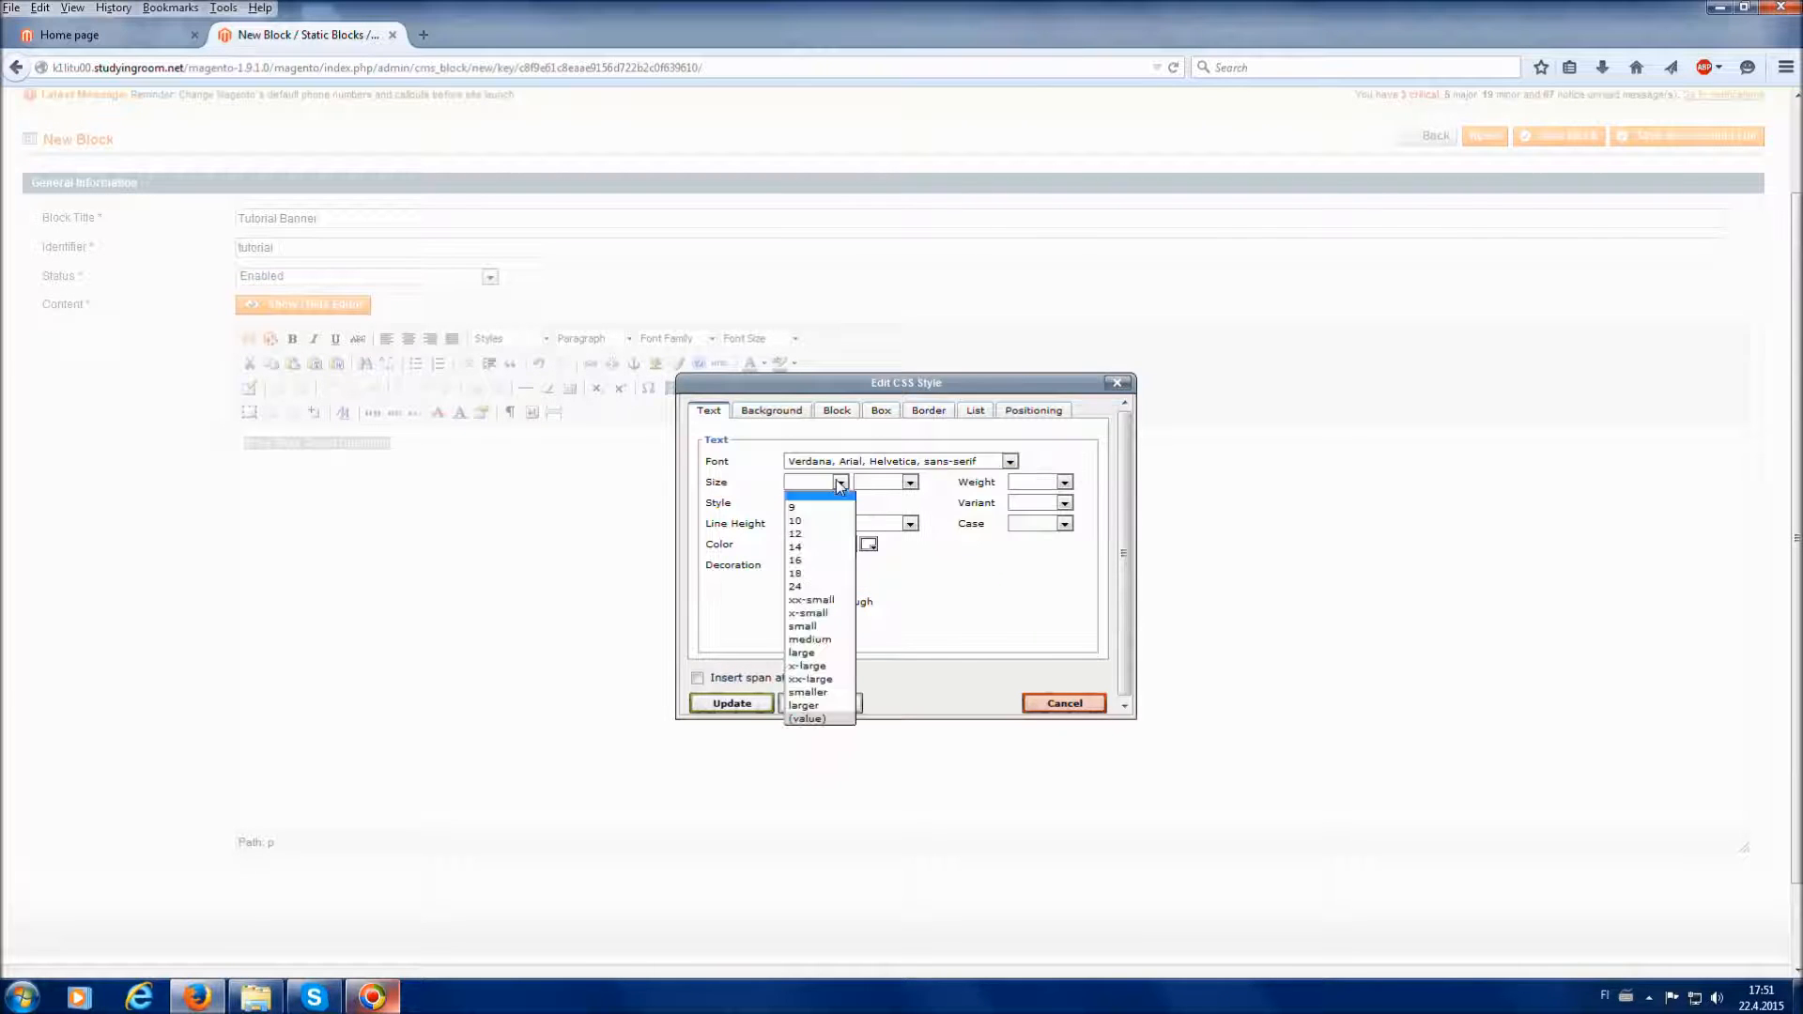
left_click(813, 586)
left_click(910, 482)
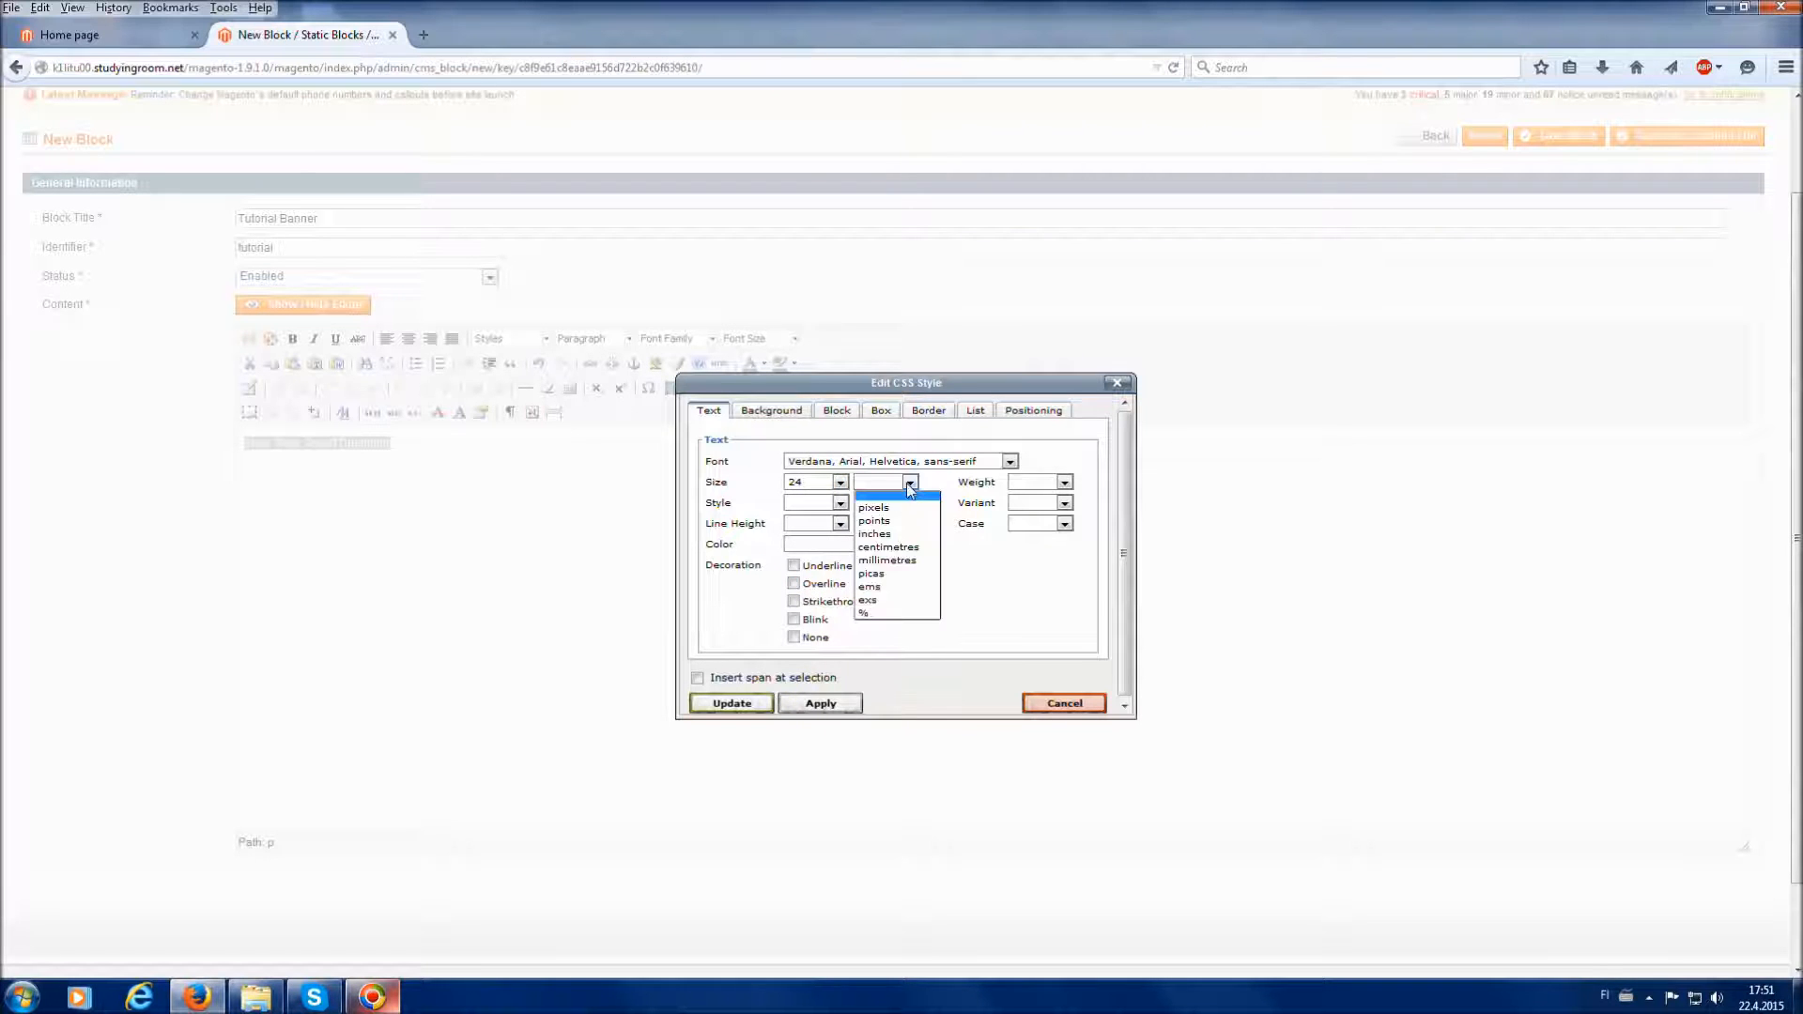
left_click(905, 512)
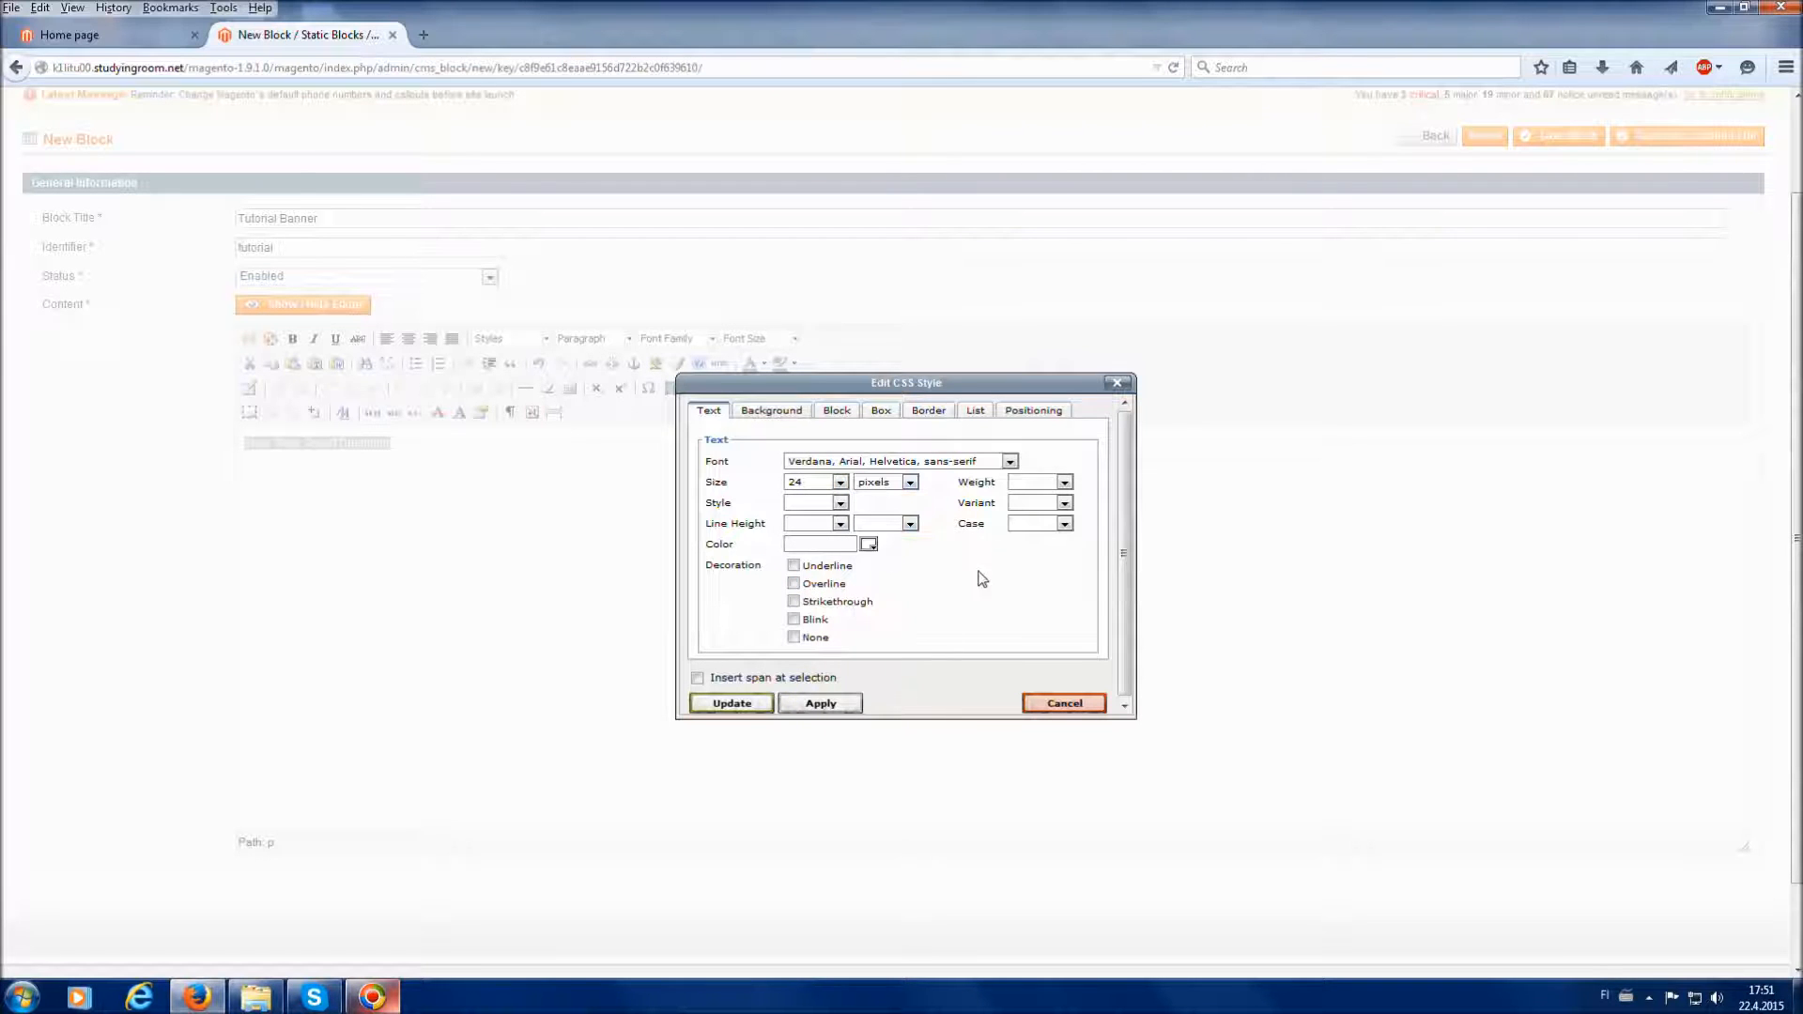
left_click(794, 567)
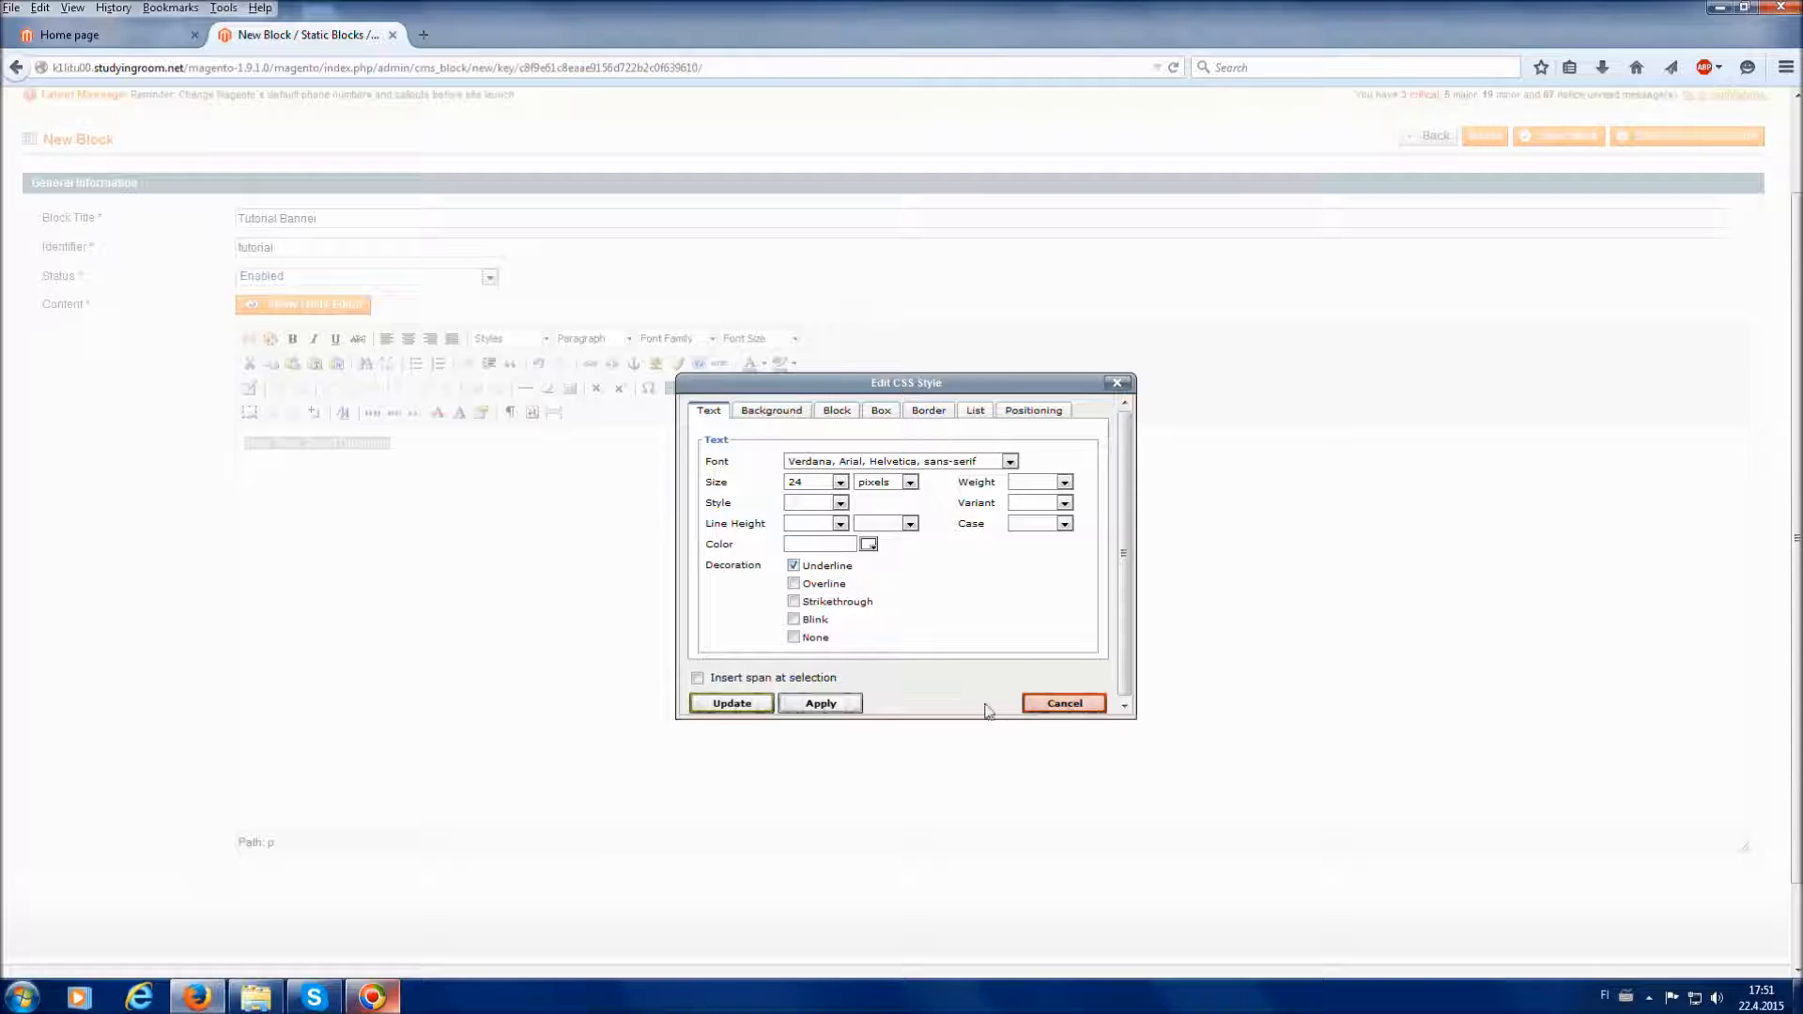
left_click(819, 703)
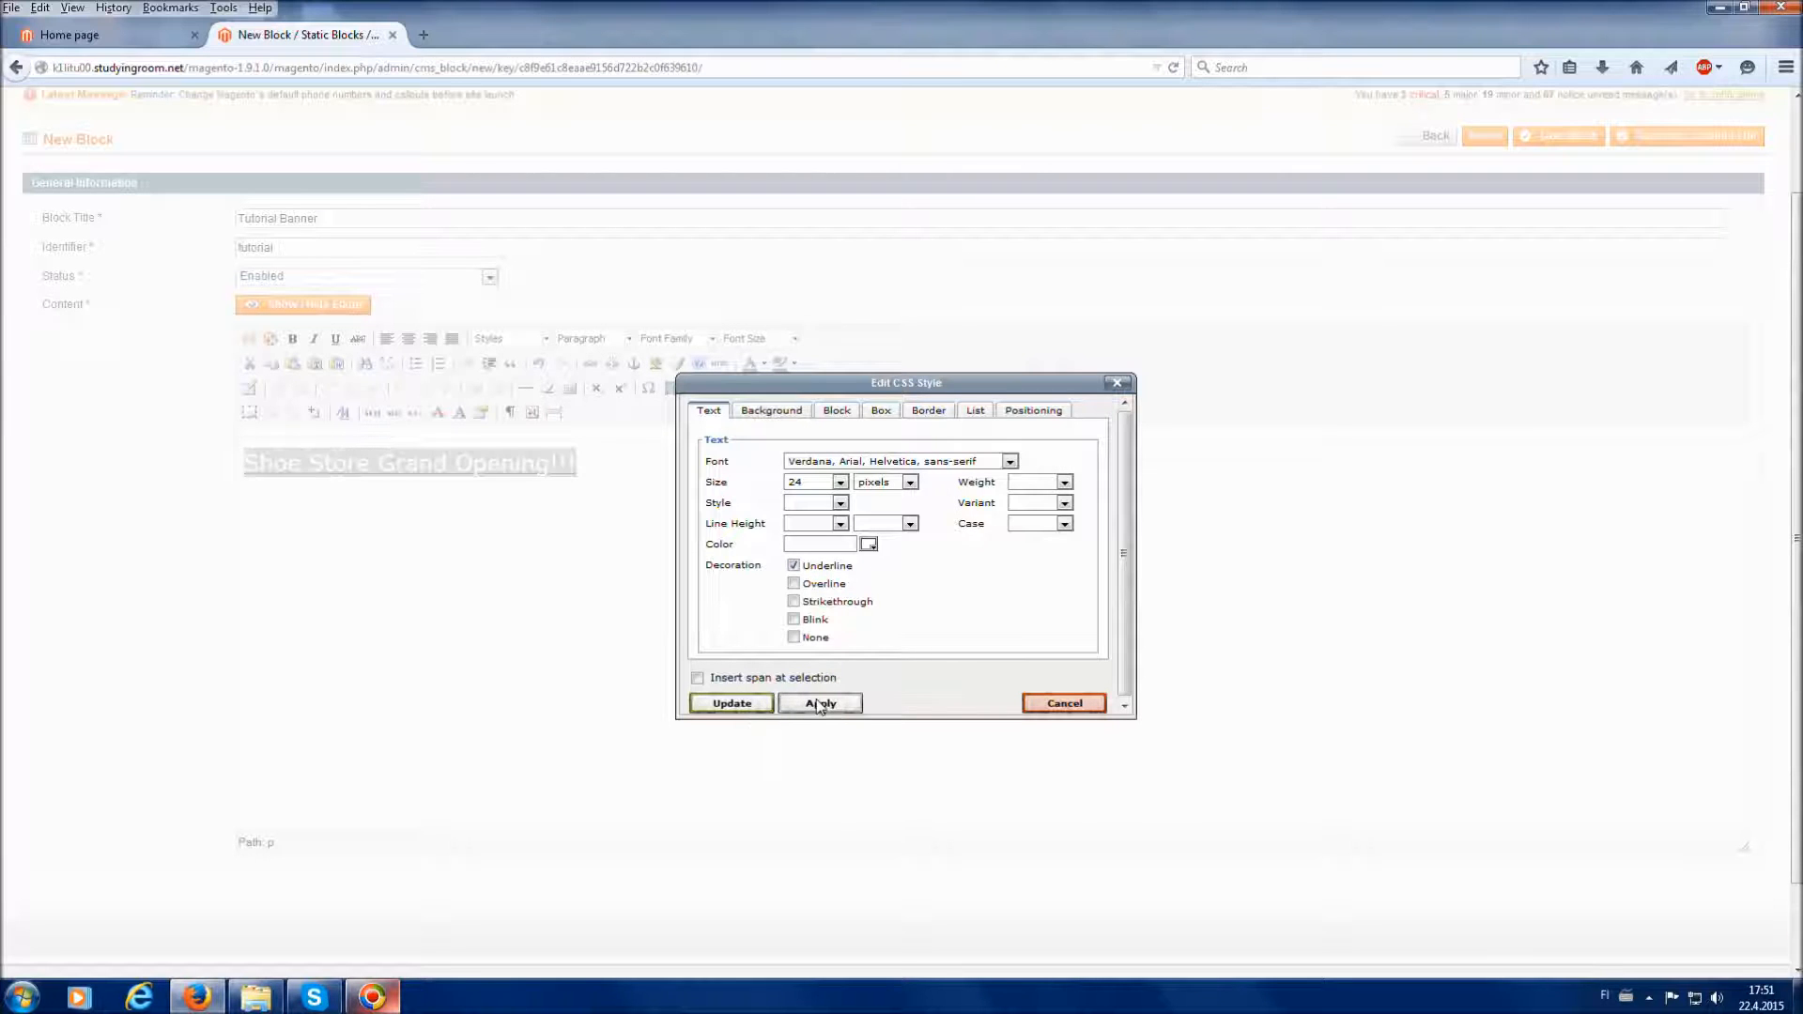
left_click(1065, 704)
Insert the image shoe-wallpaper.jpg from the Thesis pictures folder below the heading in the block's content.
left_click(770, 568)
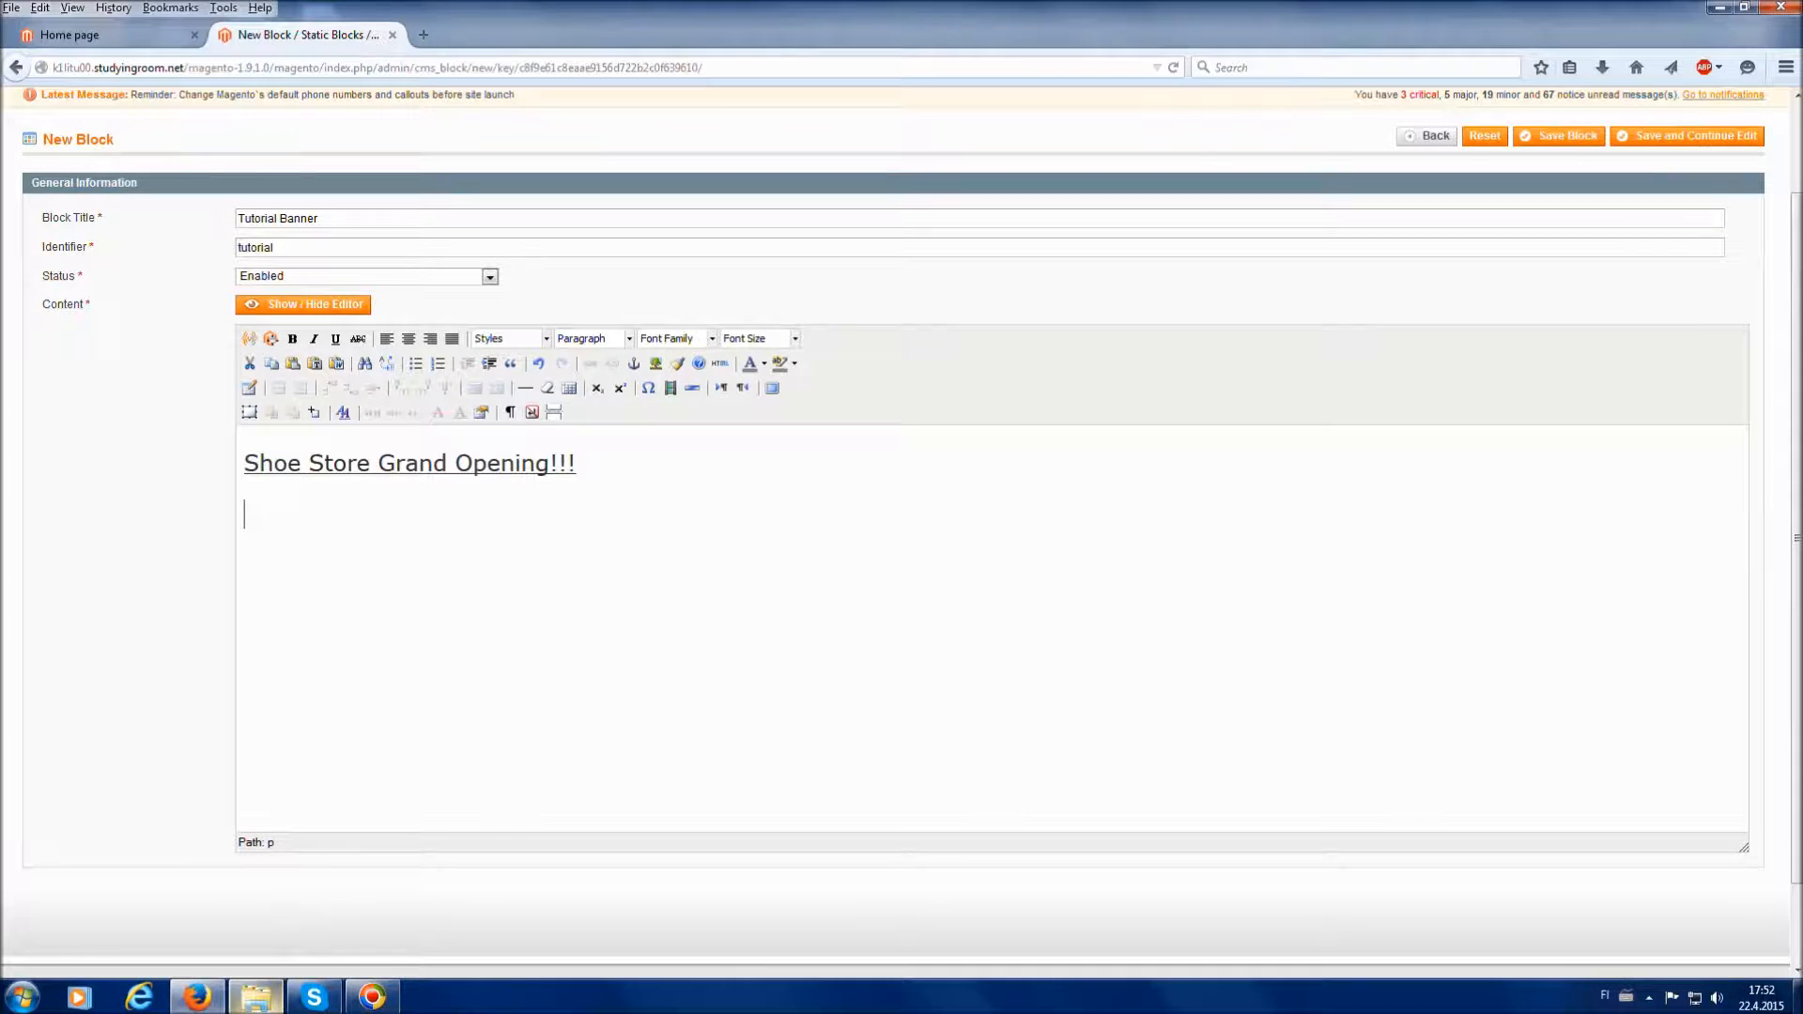
left_click(256, 997)
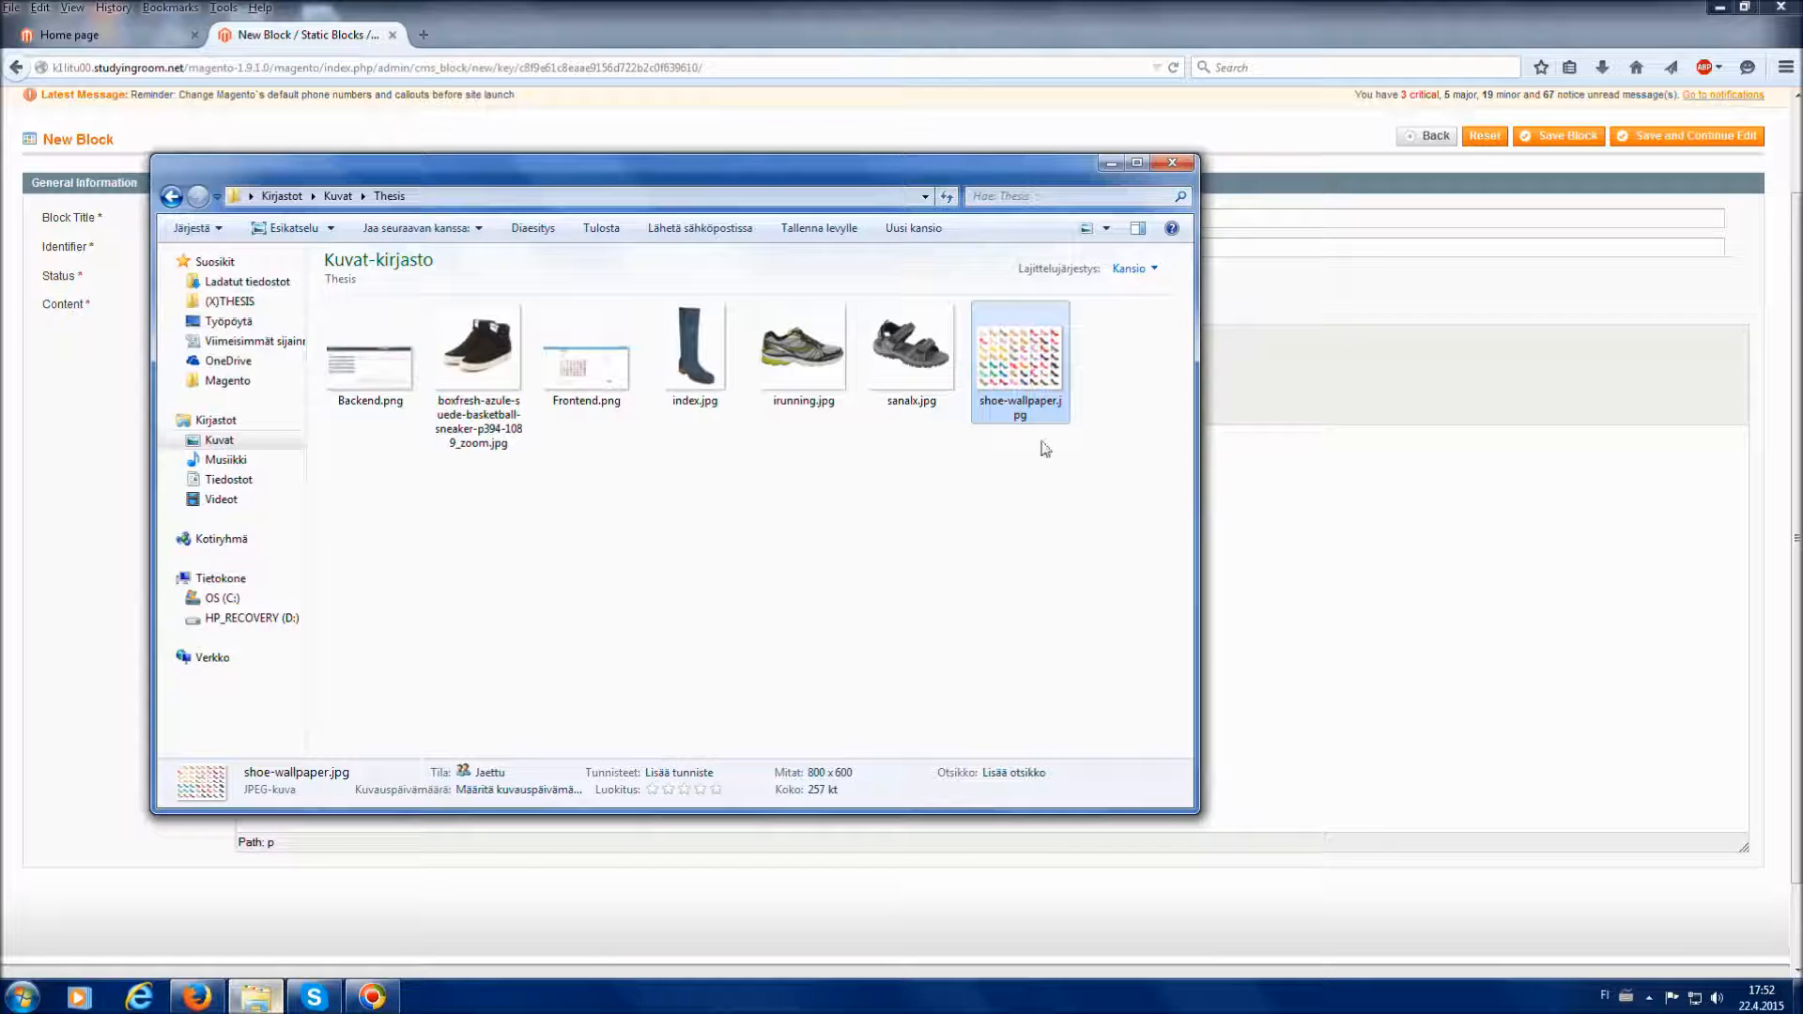
left_click_drag(1037, 373, 1299, 617)
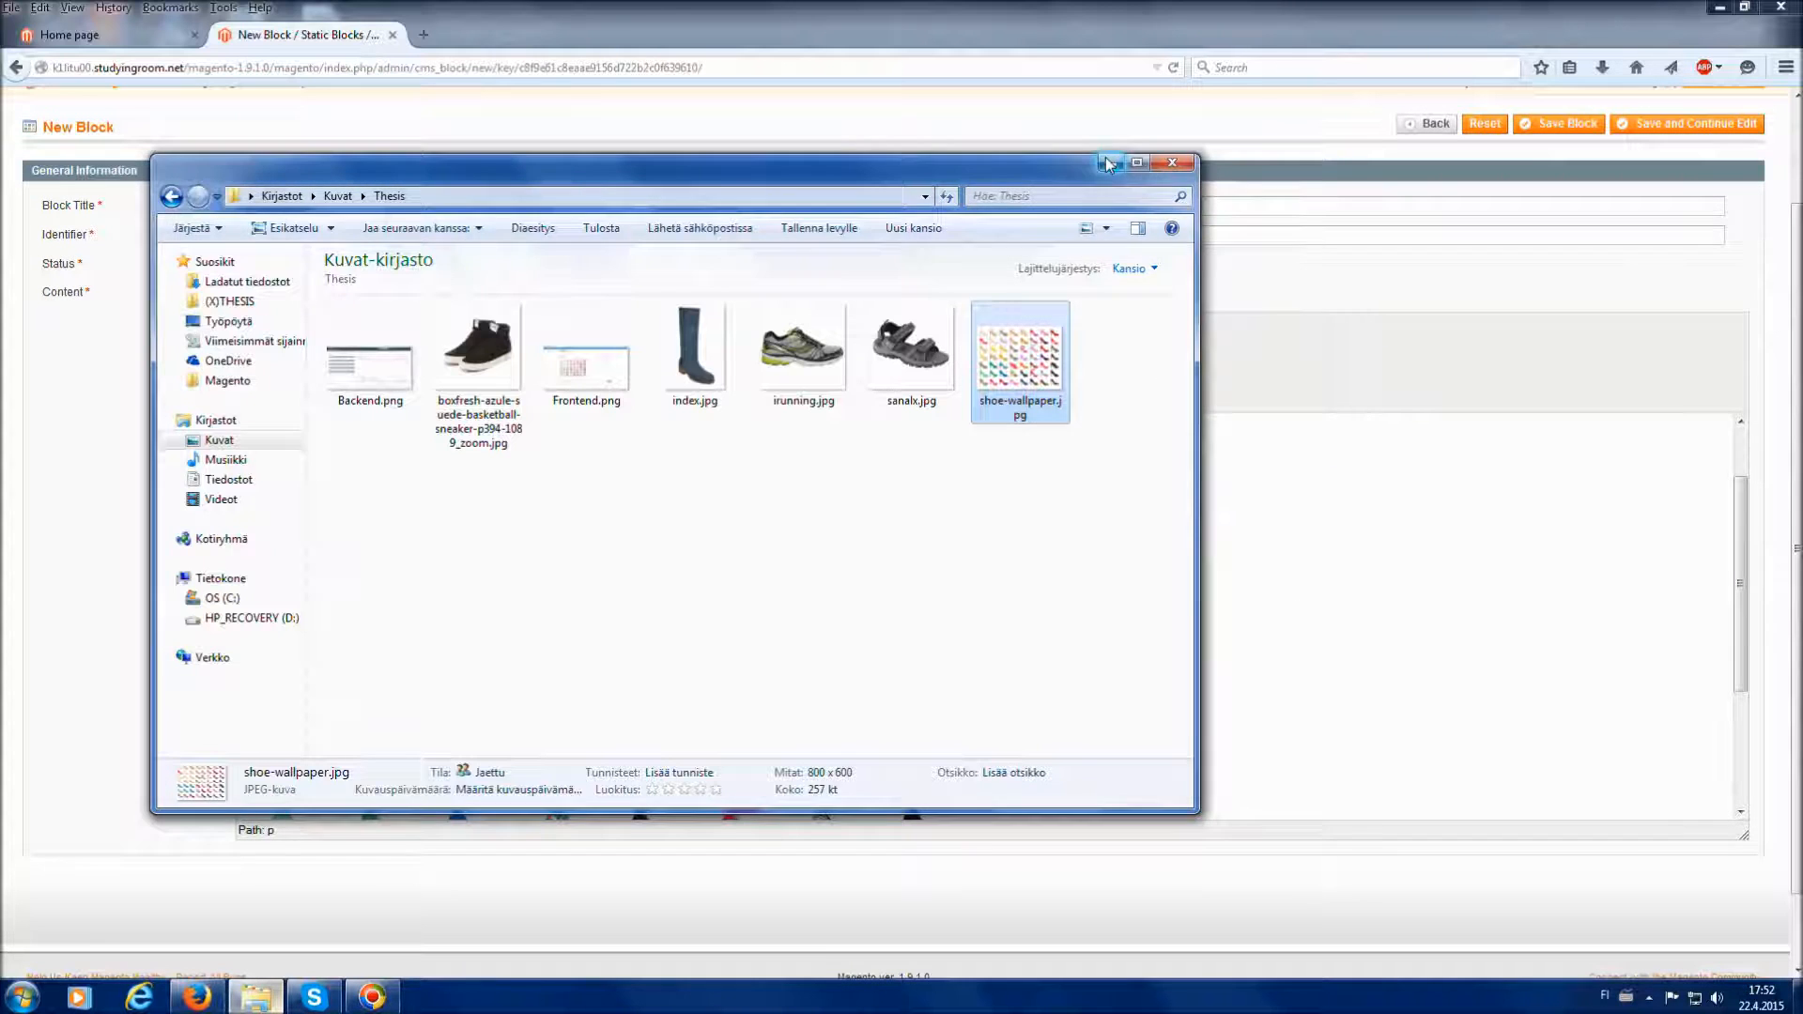
left_click(1108, 160)
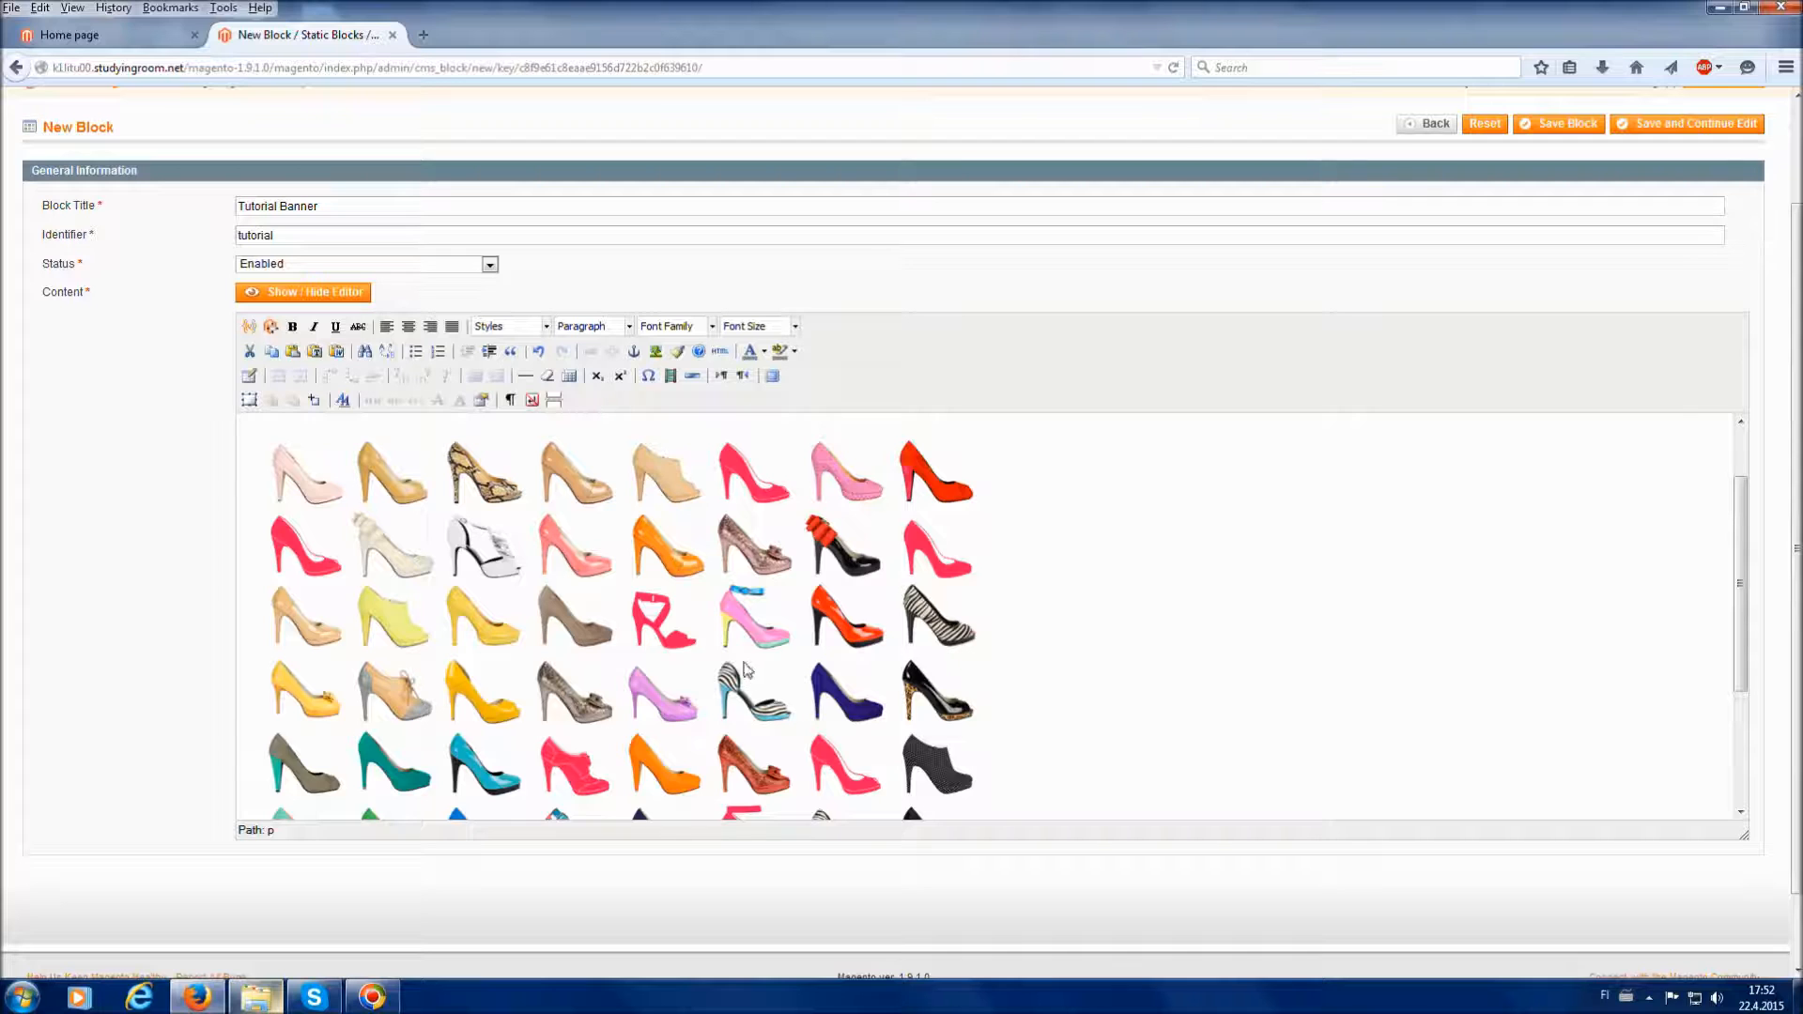
key("ctrl+v")
Scale down the inserted shoe image slightly so it stays directly beneath the heading.
left_click(695, 654)
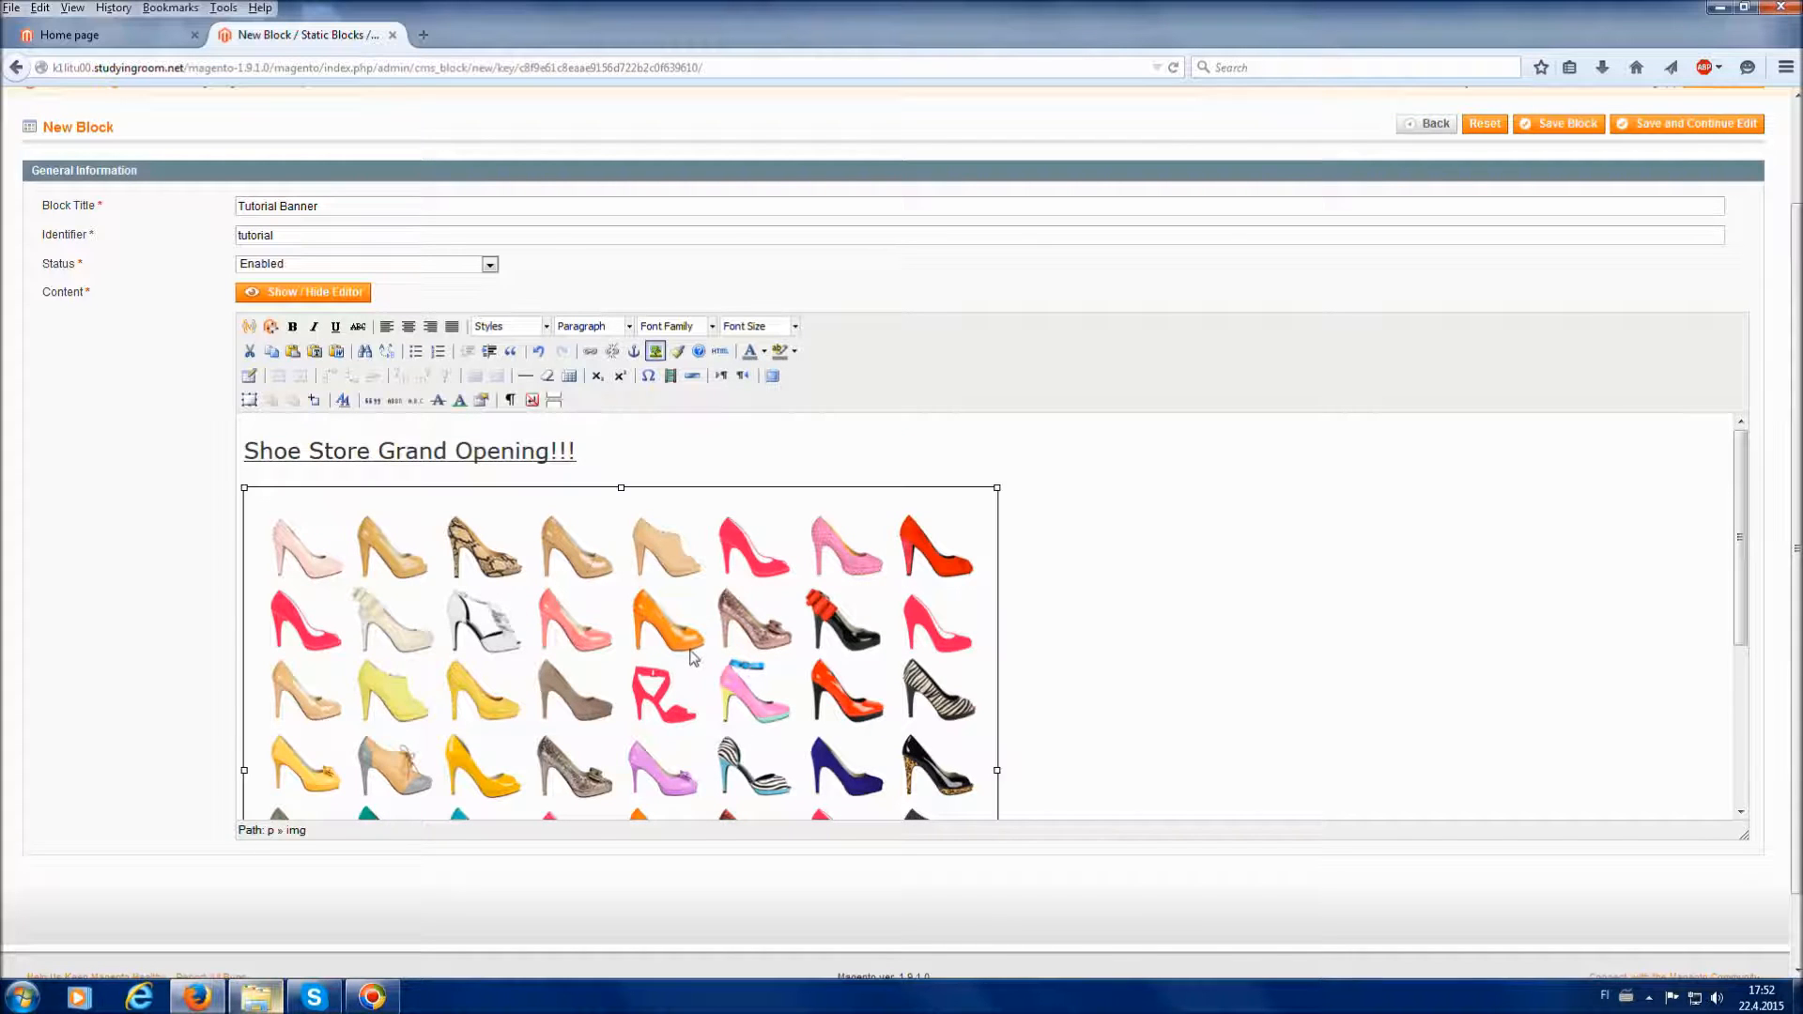
scroll(699, 655, "down", 5)
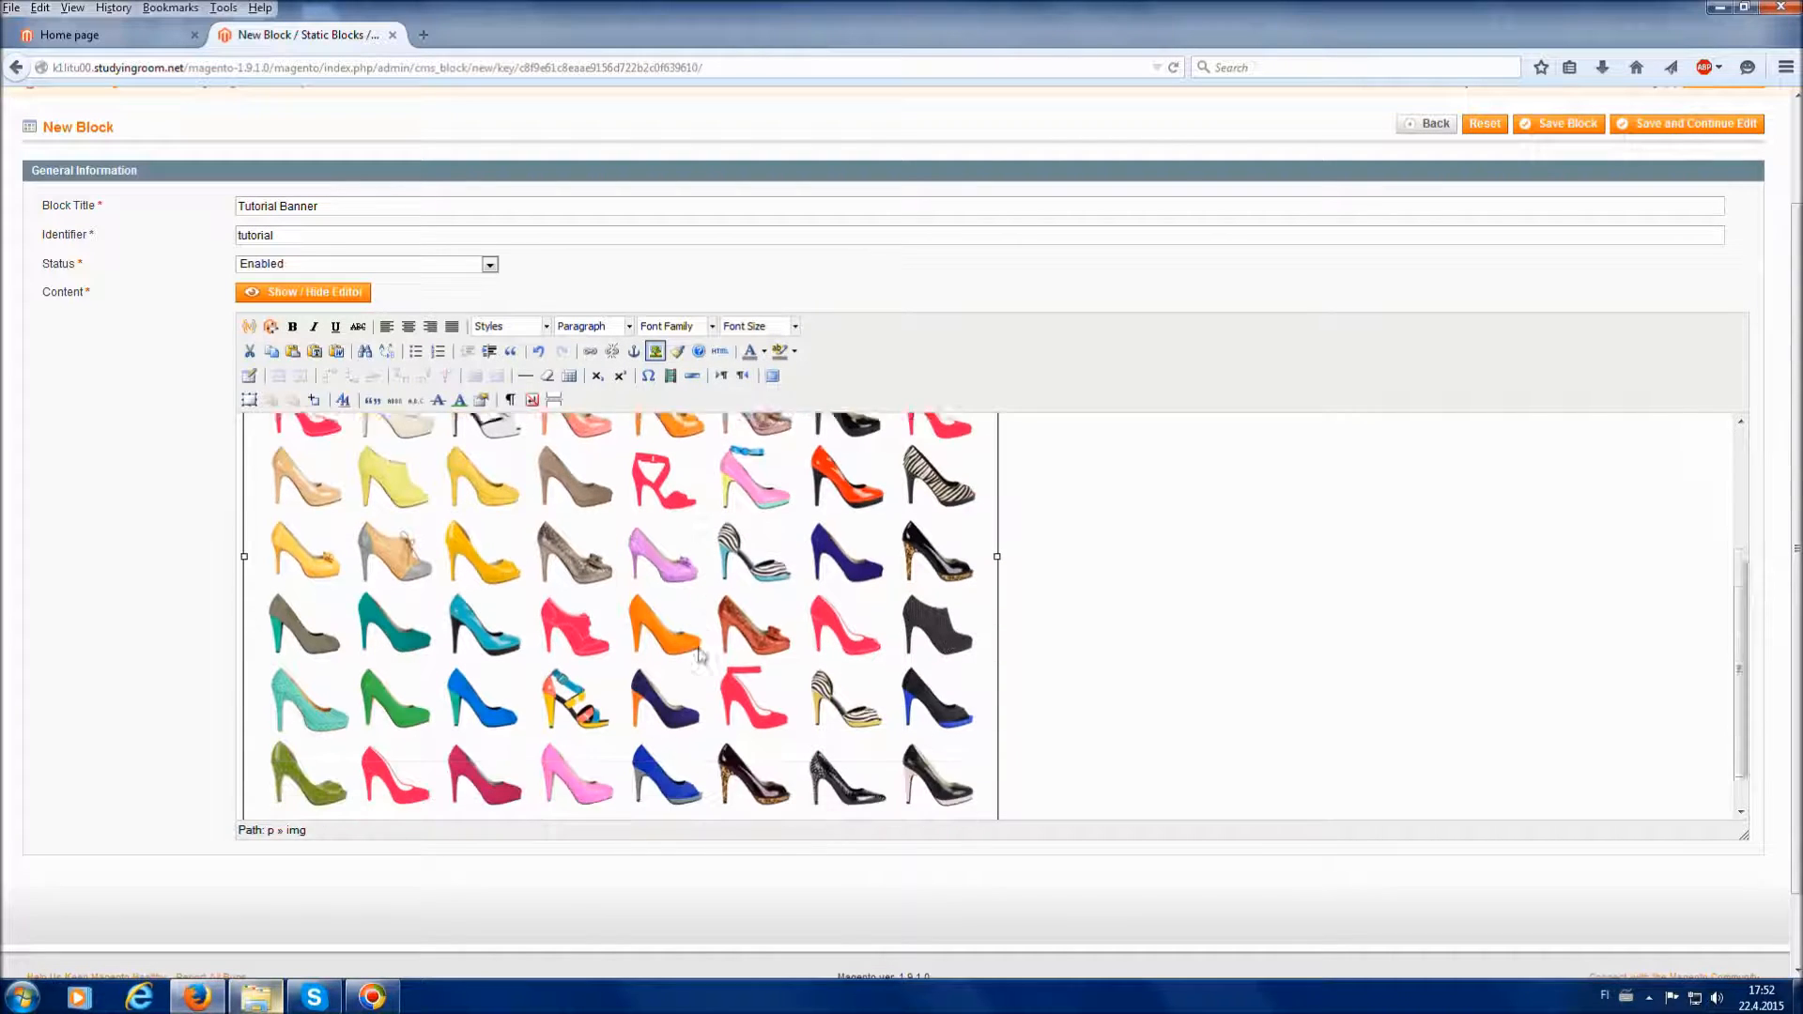
left_click_drag(244, 797, 425, 699)
scroll(827, 583, "up", 5)
left_click_drag(854, 717, 962, 717)
scroll(1039, 700, "up", 2)
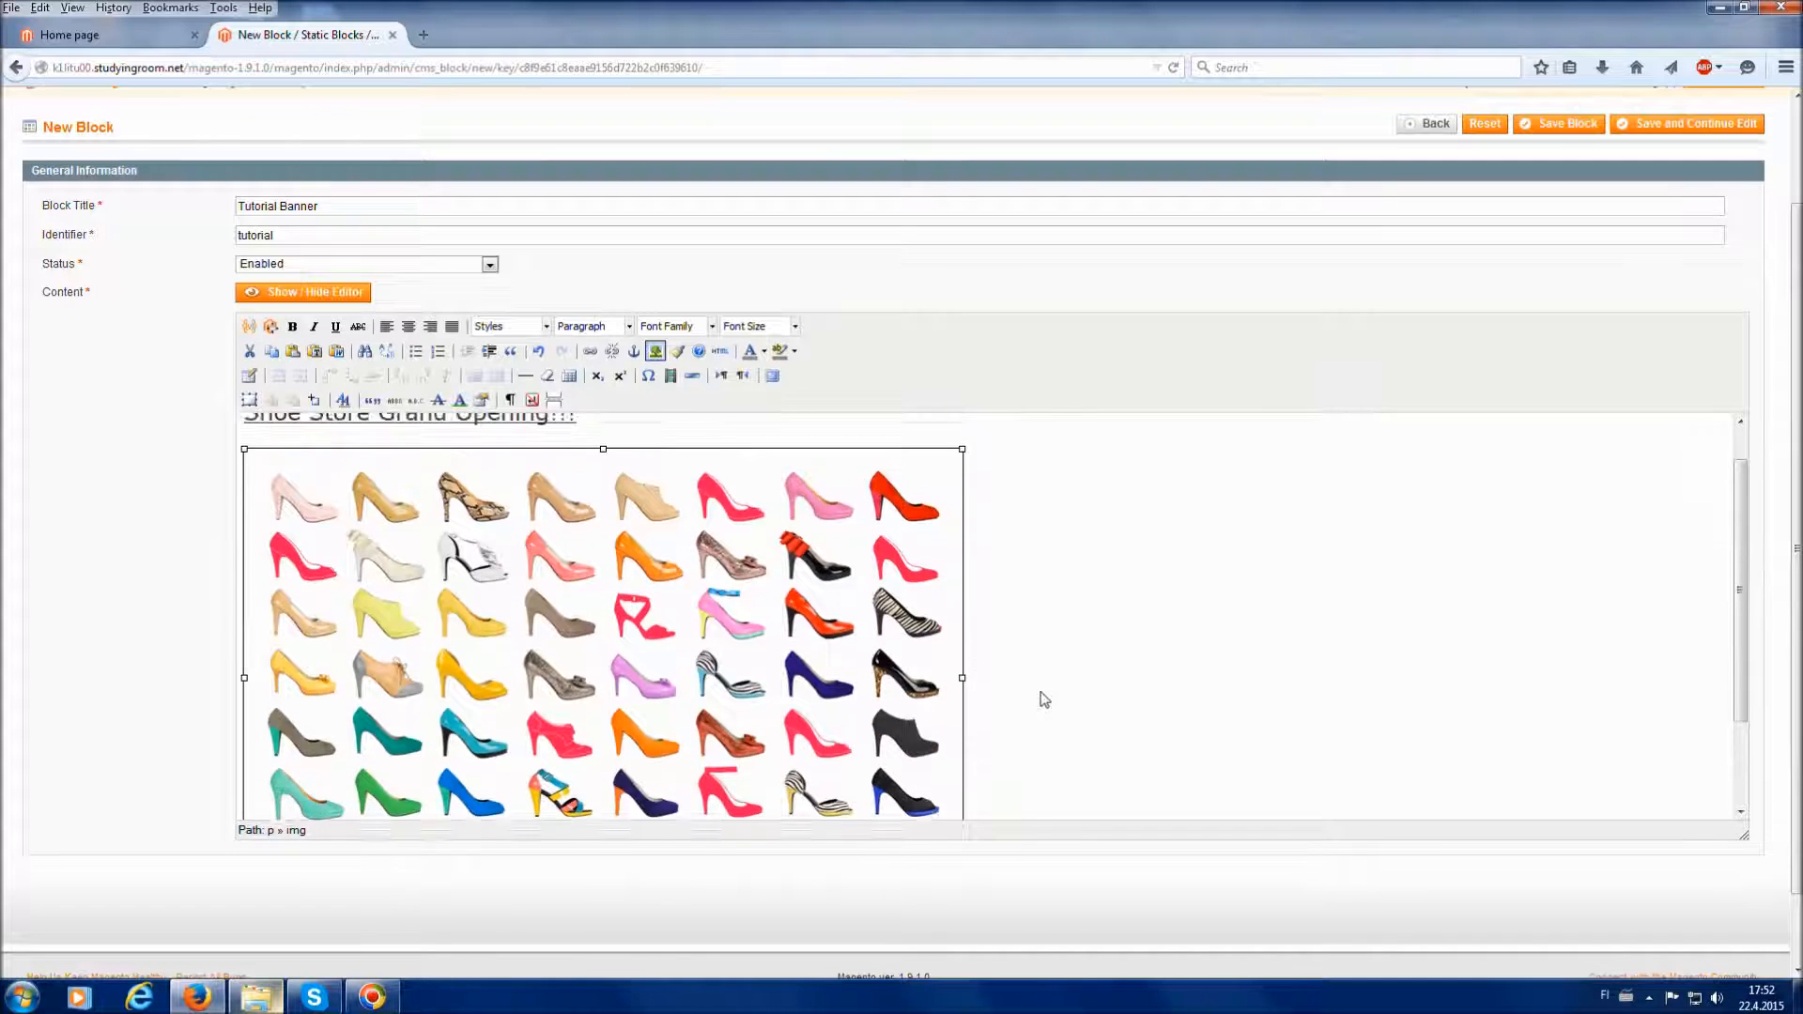
scroll(1039, 700, "down", 3)
scroll(916, 718, "up", 2)
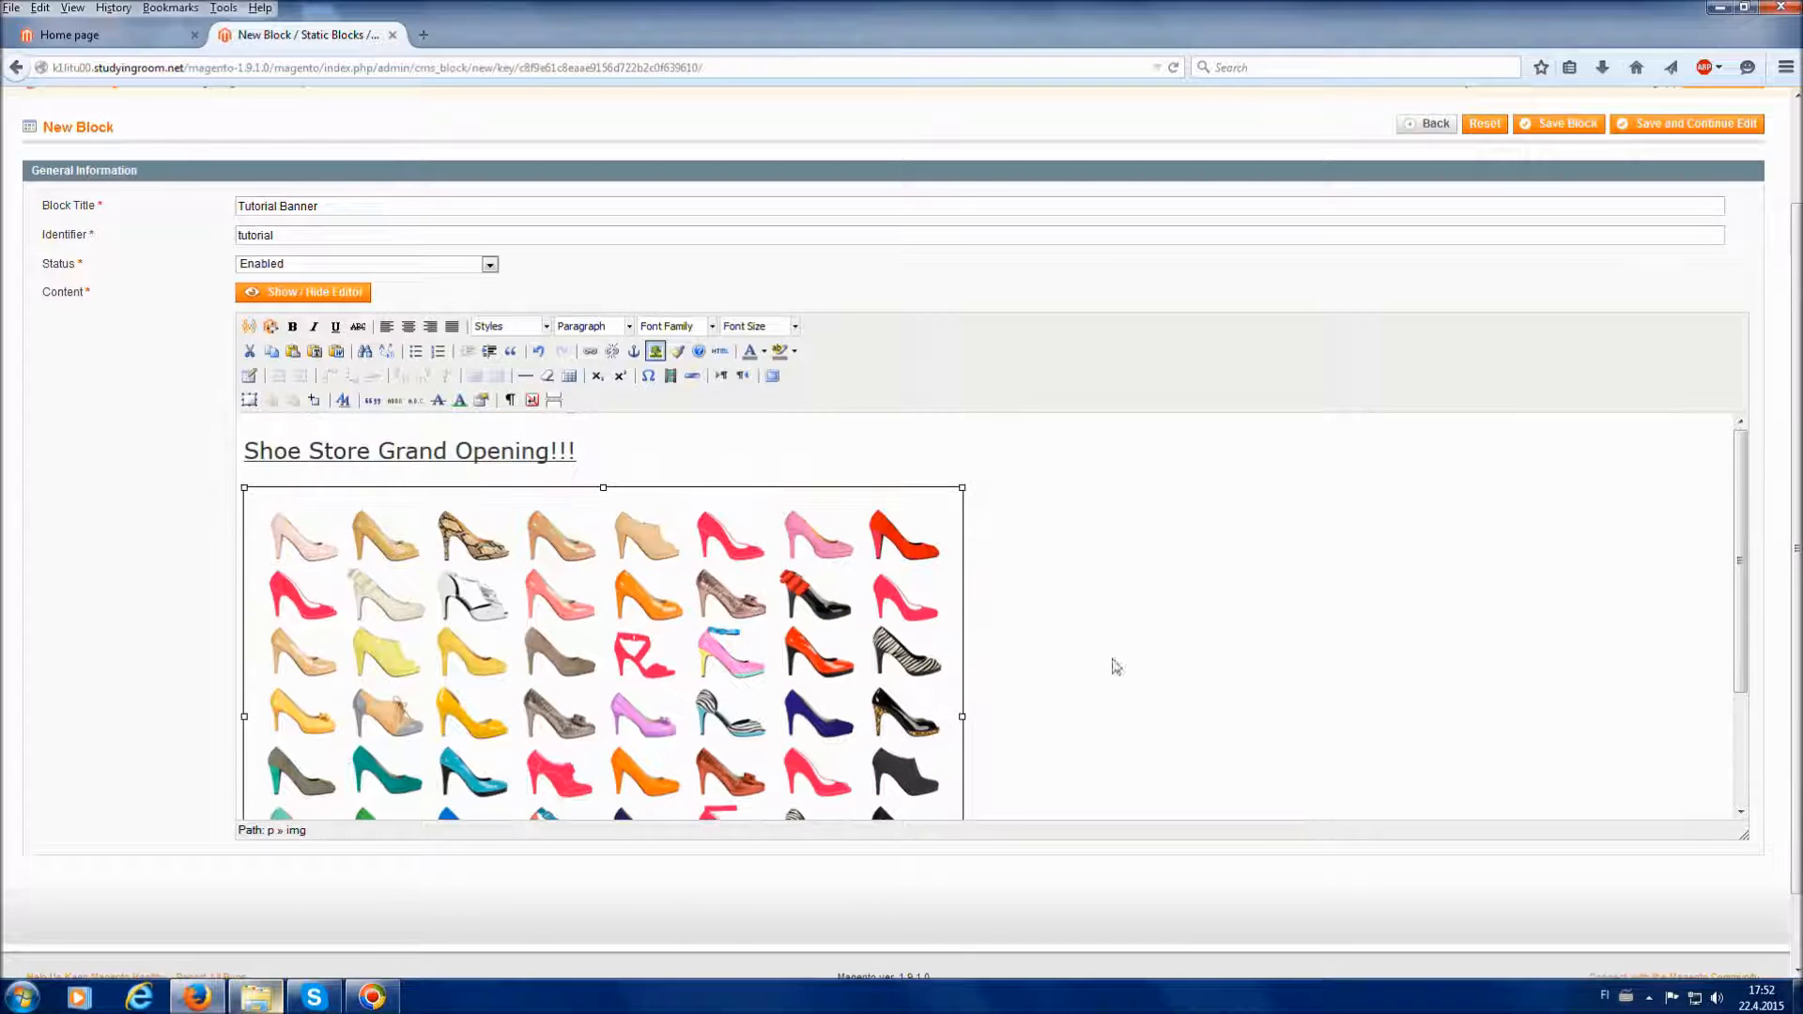
Deselect the shoe image and save the Tutorial Banner static block.
left_click(1176, 578)
left_click(737, 451)
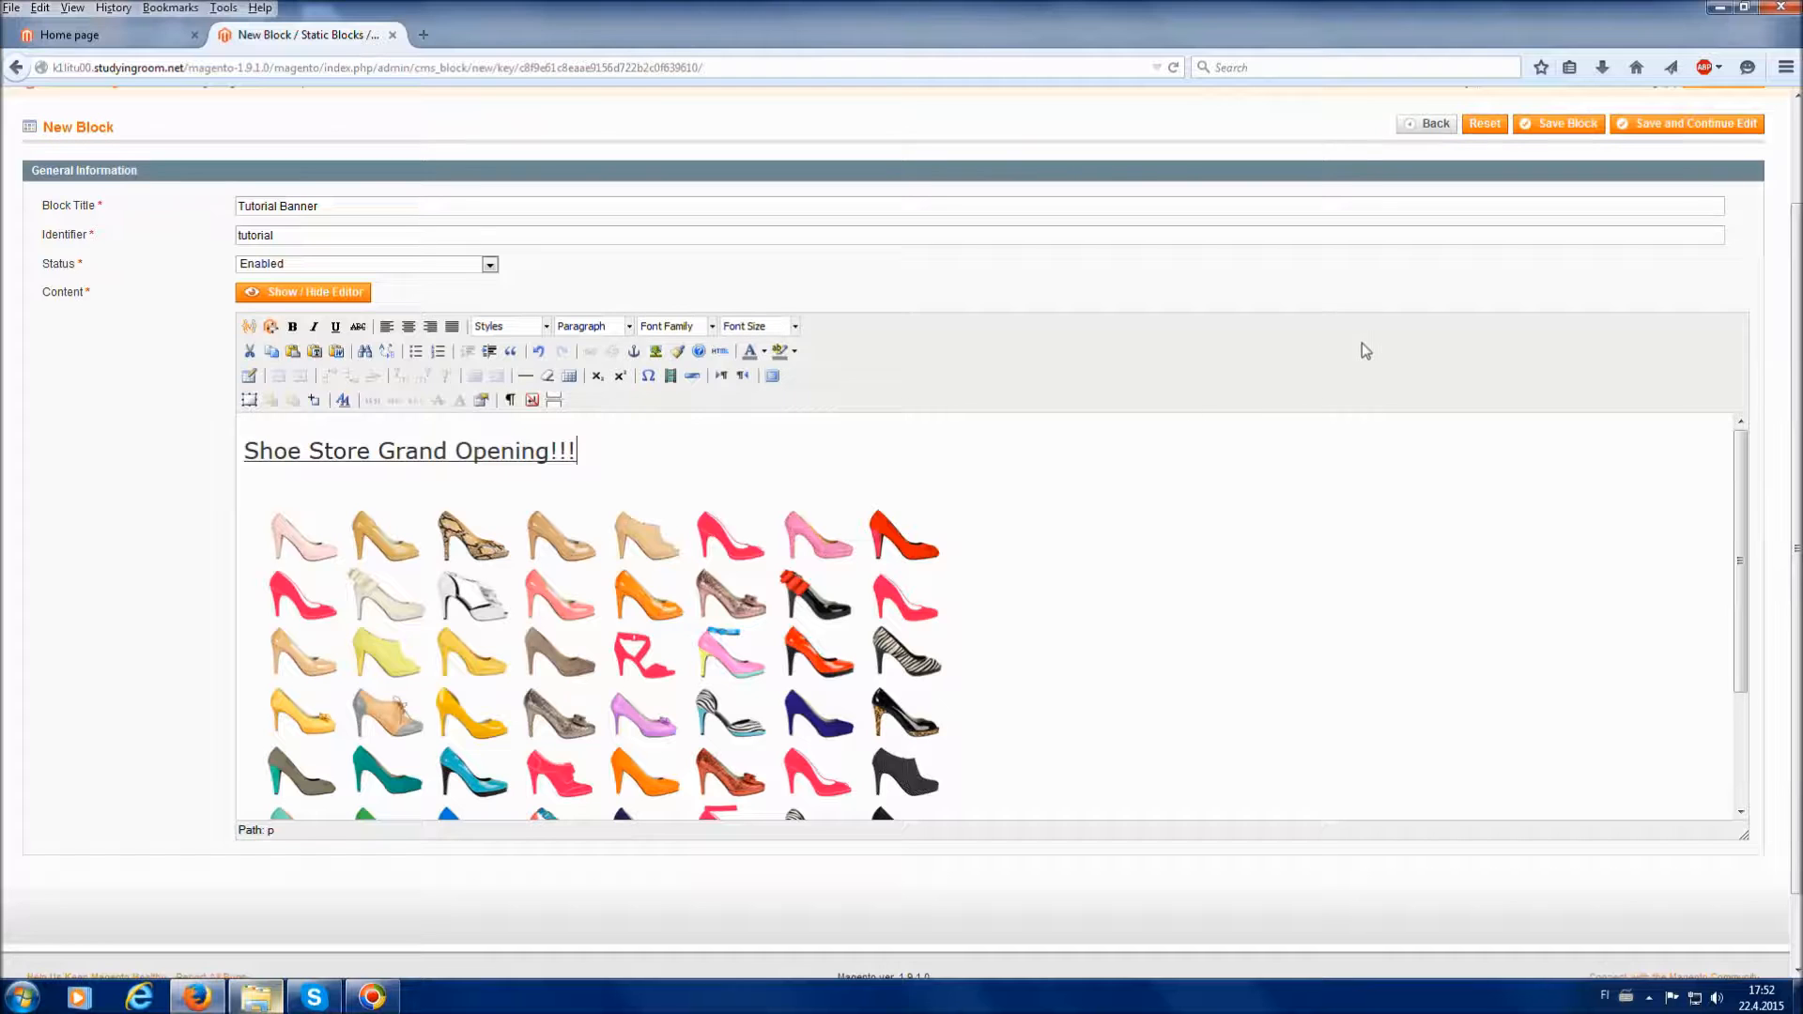
scroll(1362, 343, "up", 2)
left_click(1571, 247)
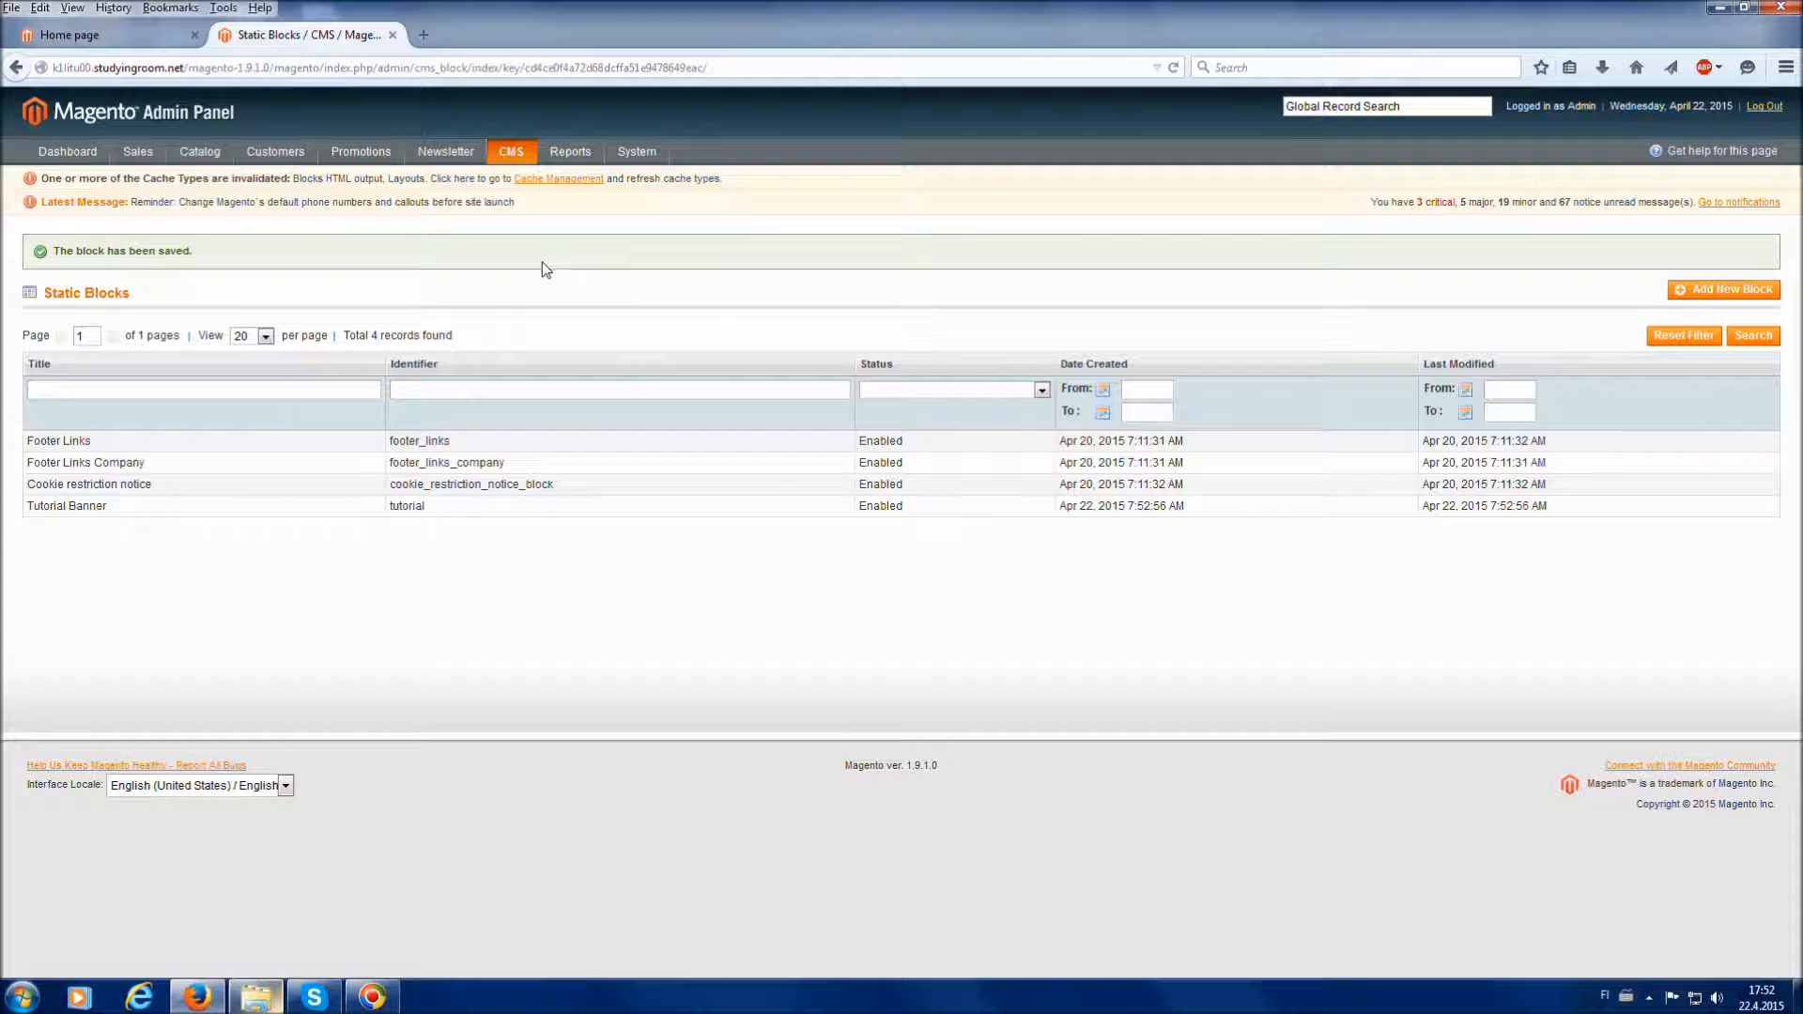
Start a new widget instance of type CMS Static Block with the rwd / default design theme and continue to its properties.
mouse_move(515, 155)
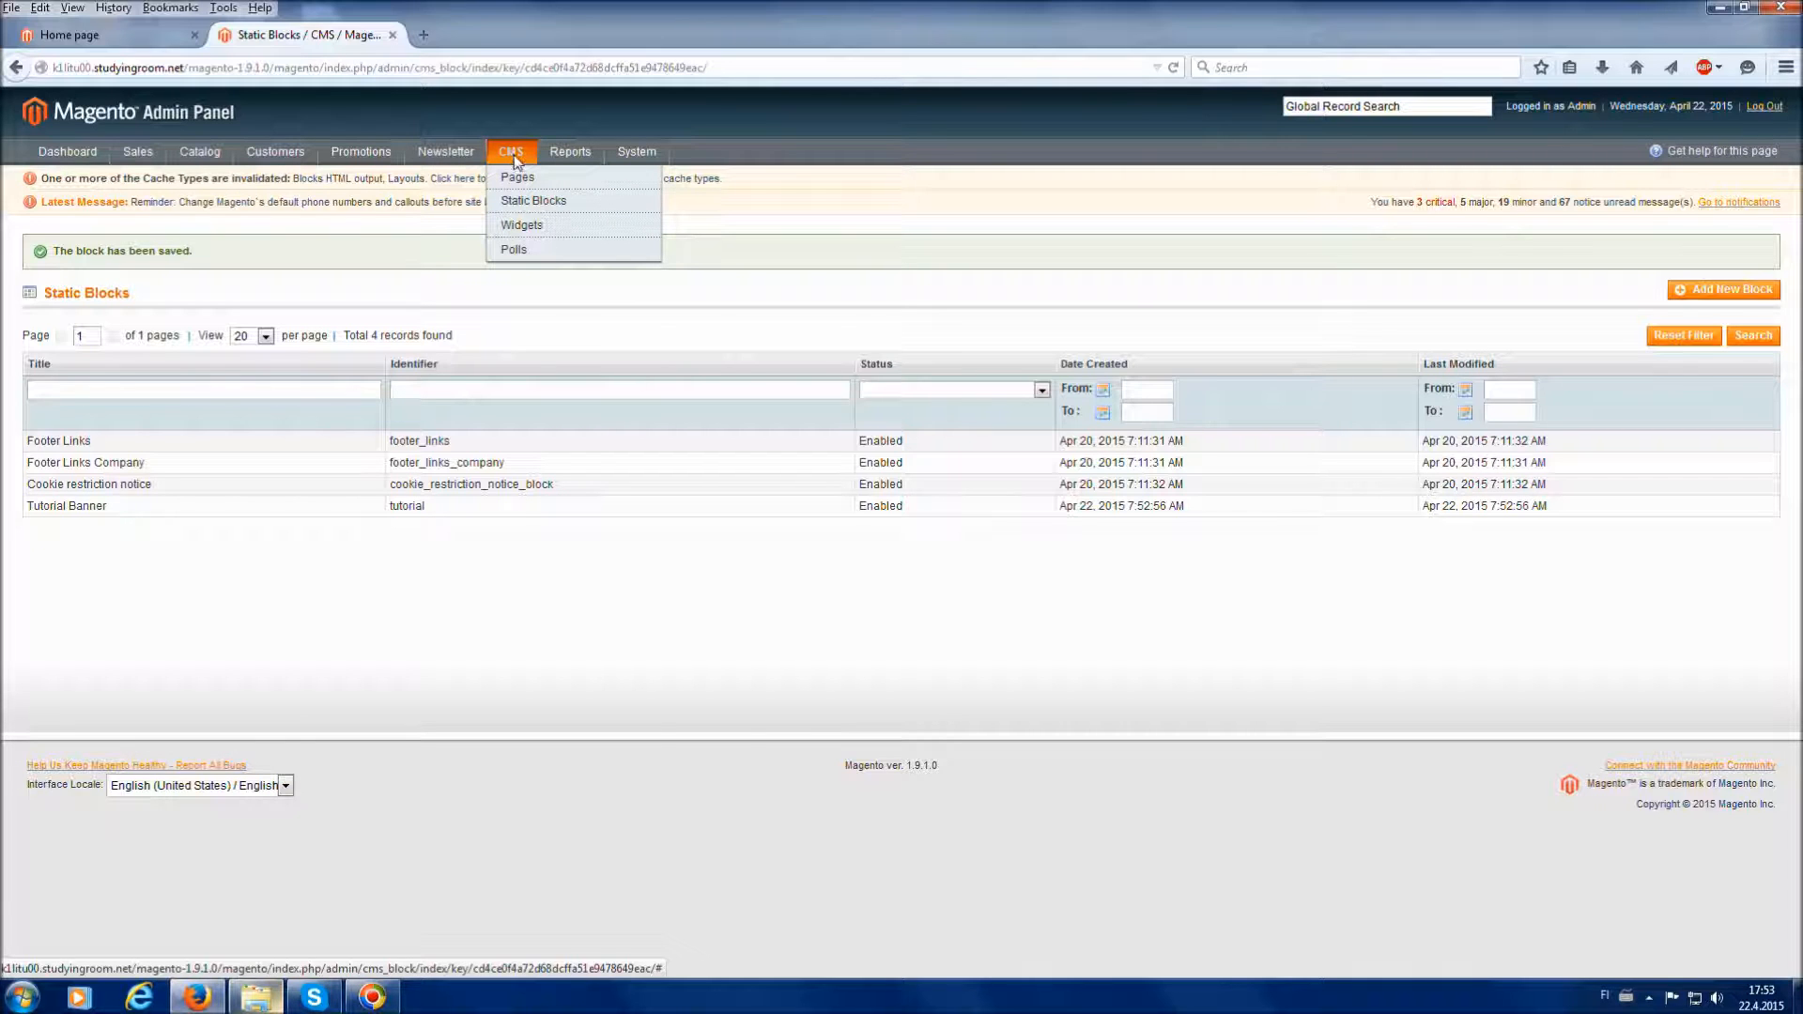
left_click(529, 226)
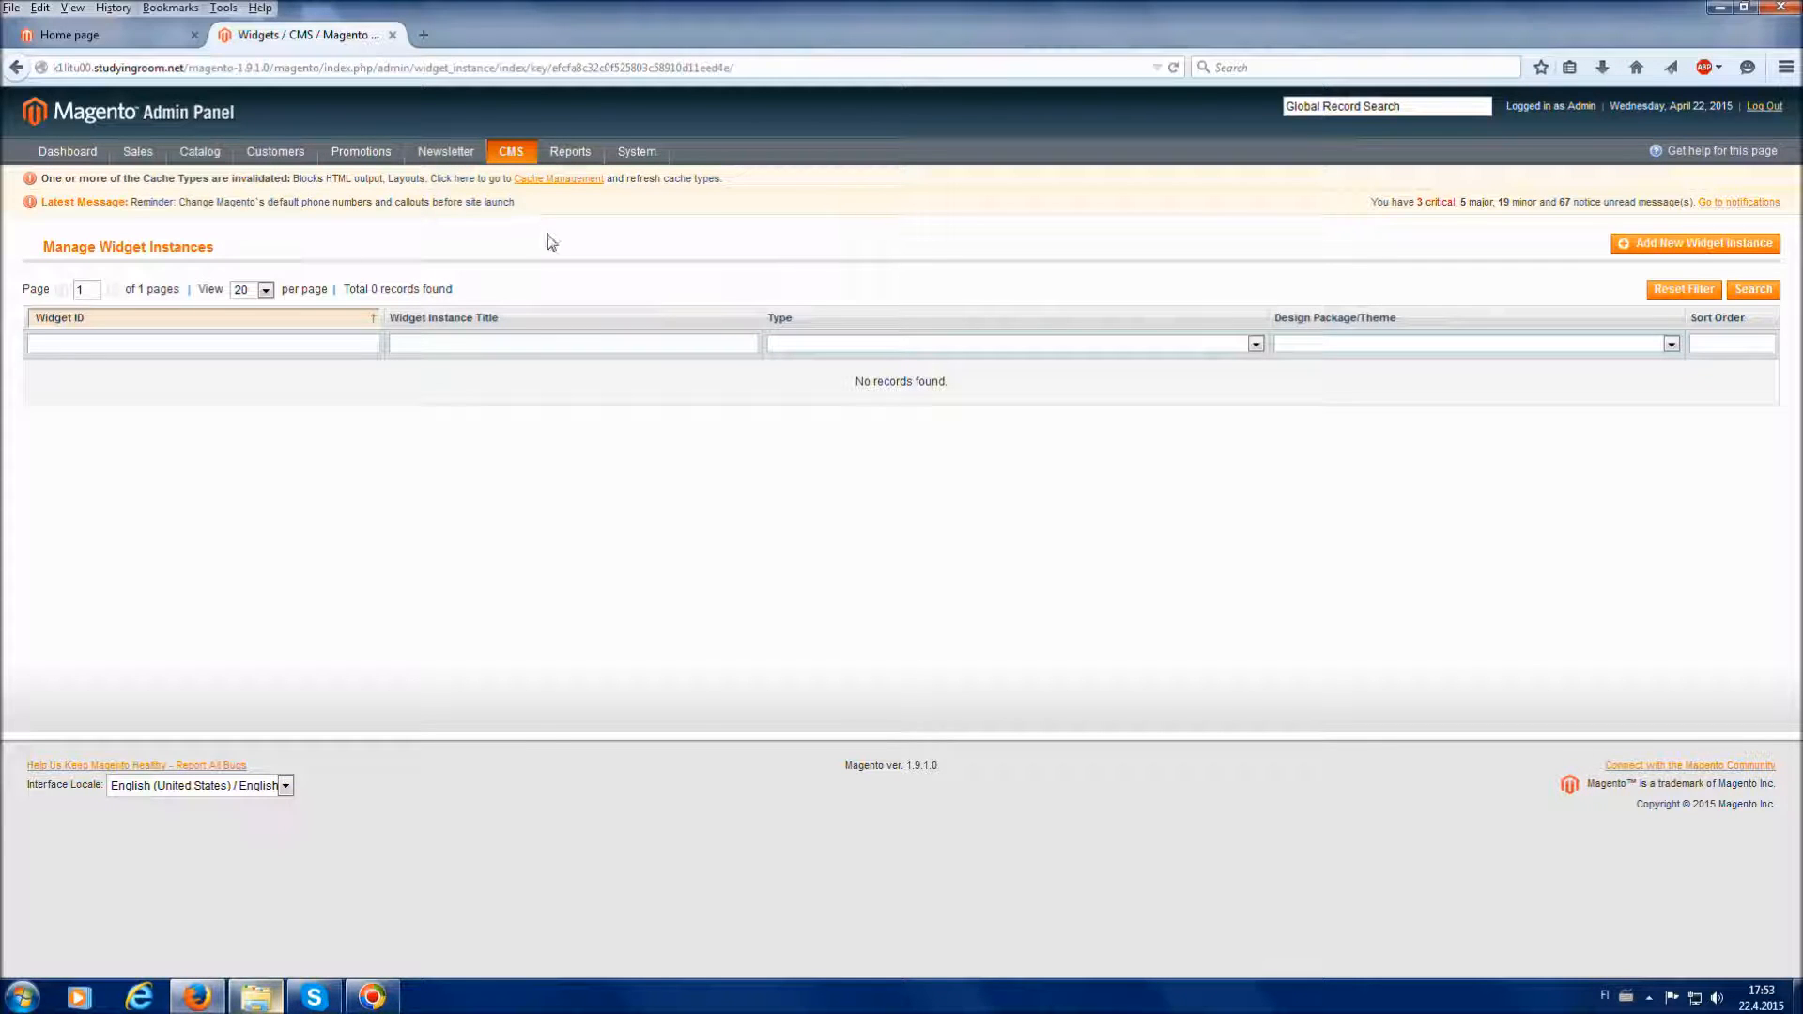
left_click(1652, 249)
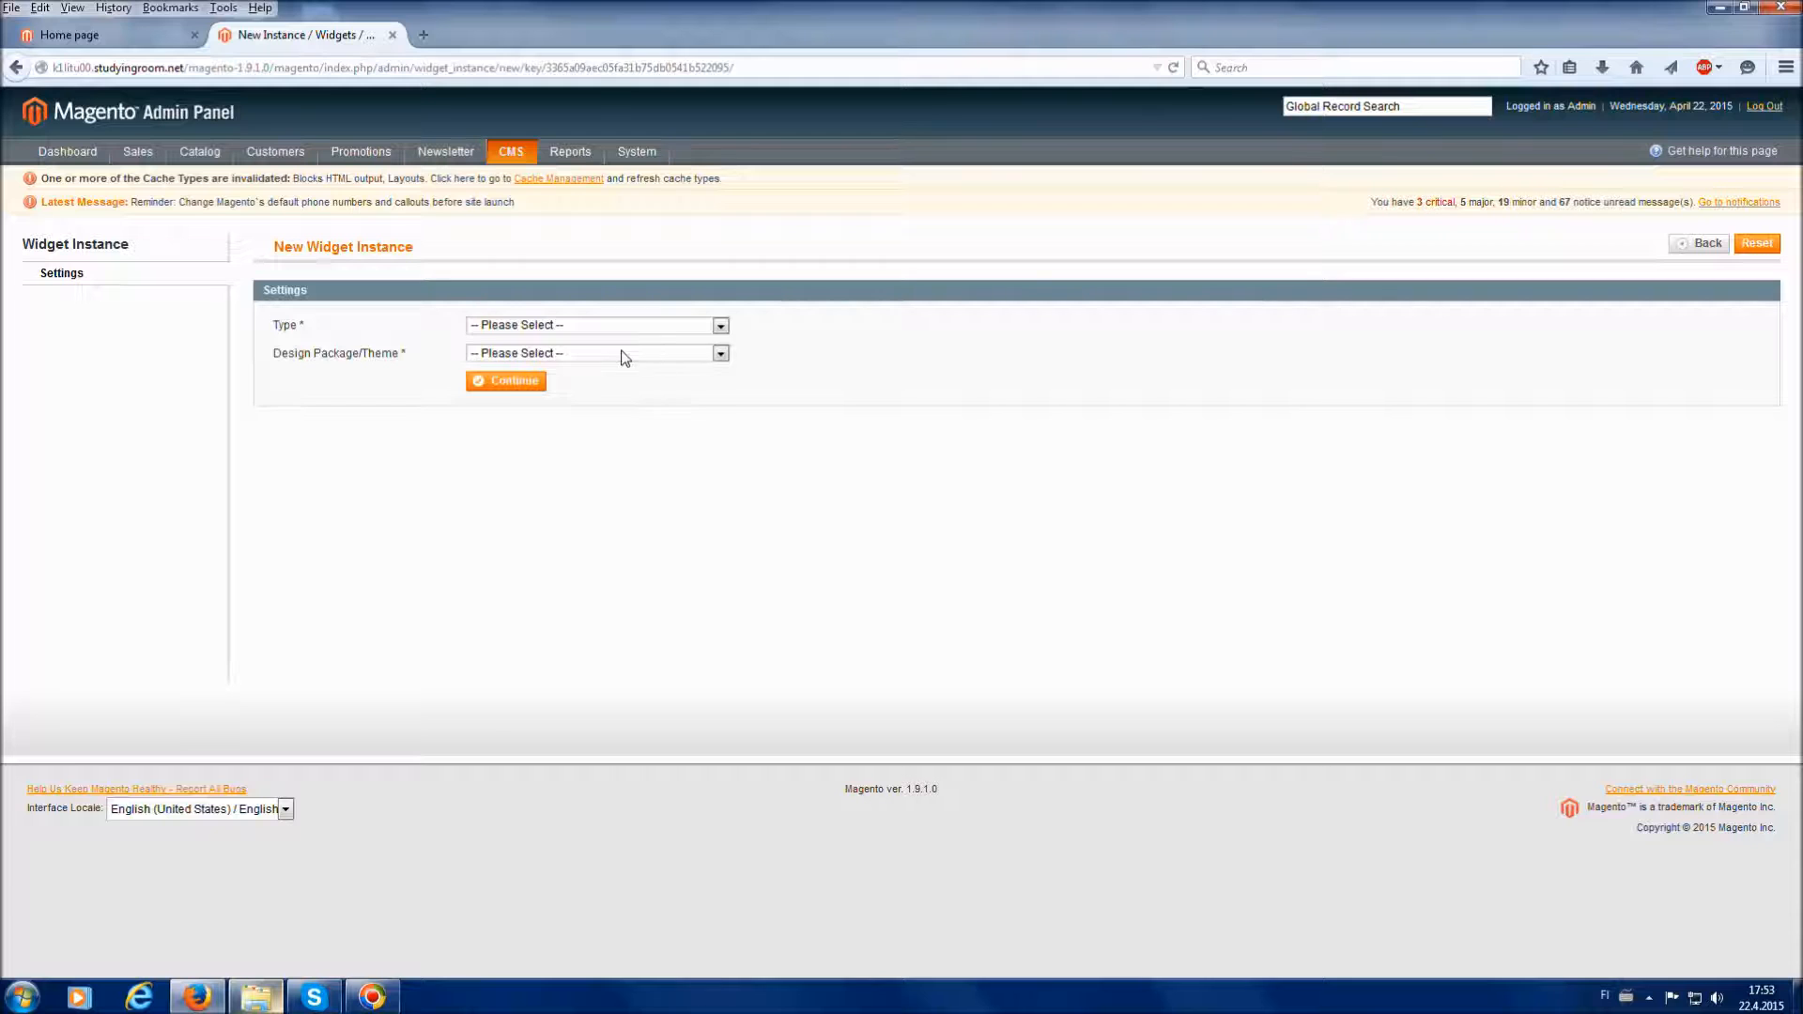
left_click(641, 329)
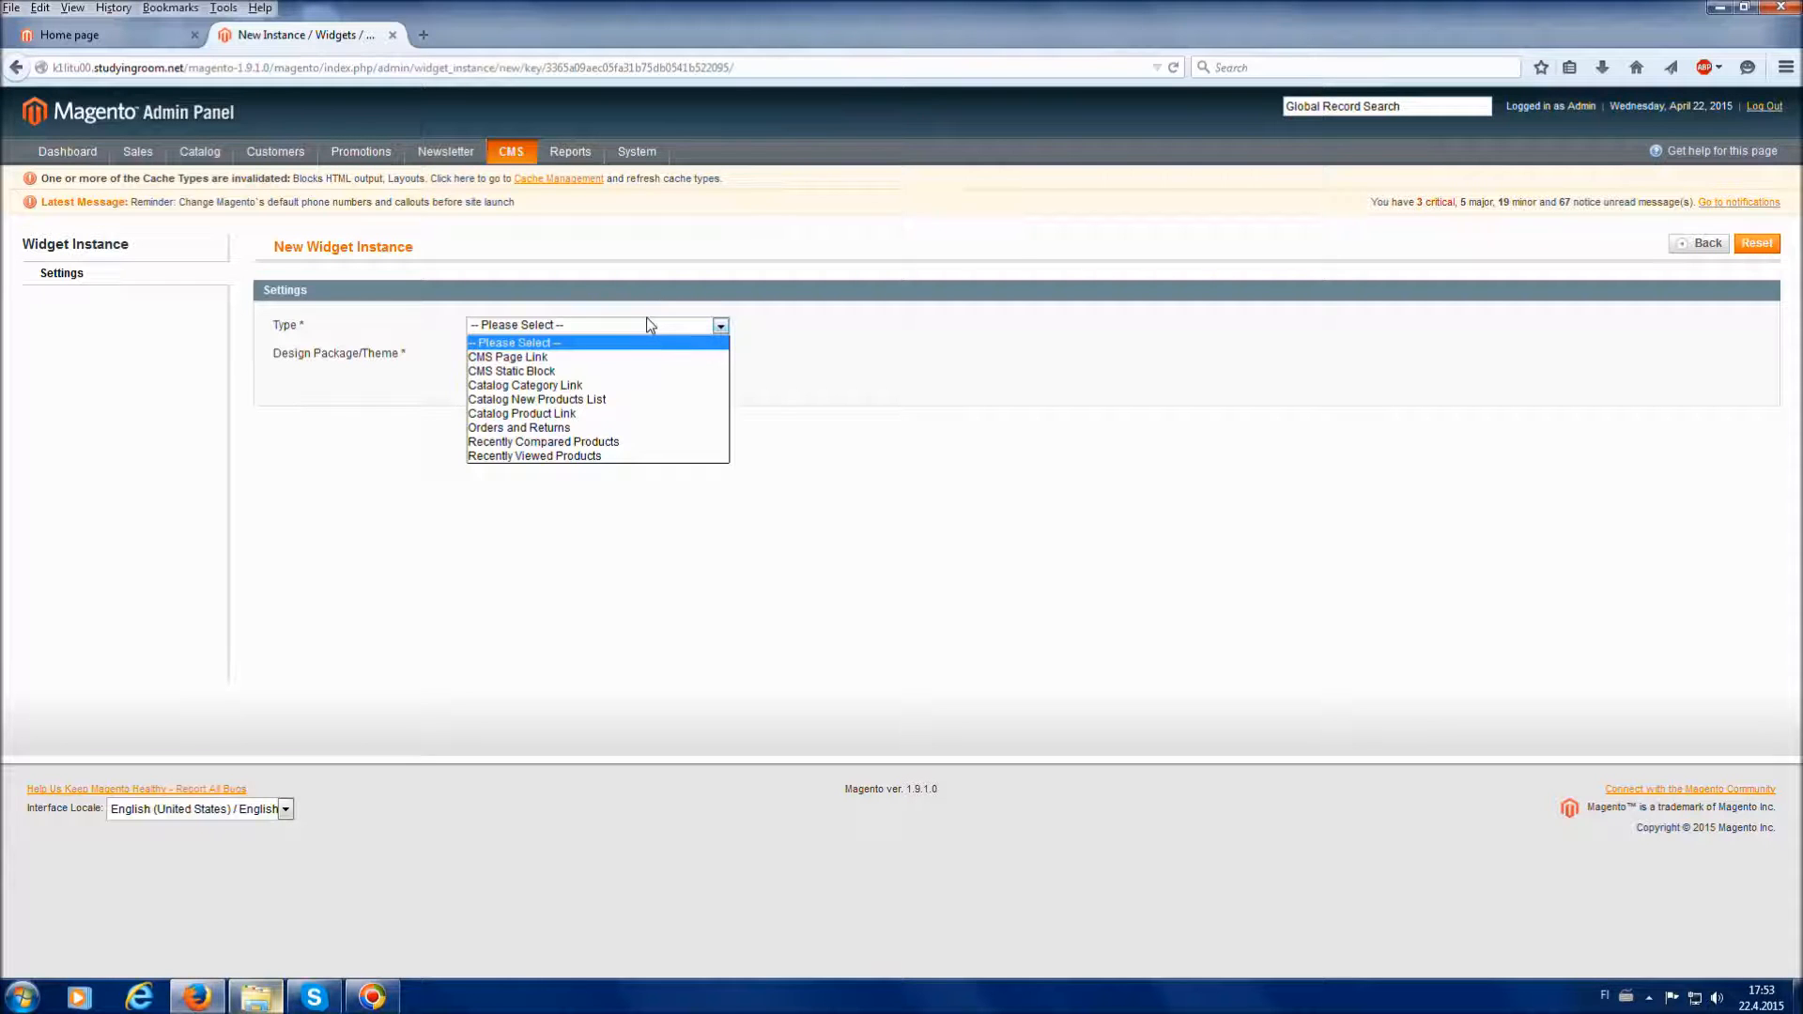
left_click(549, 373)
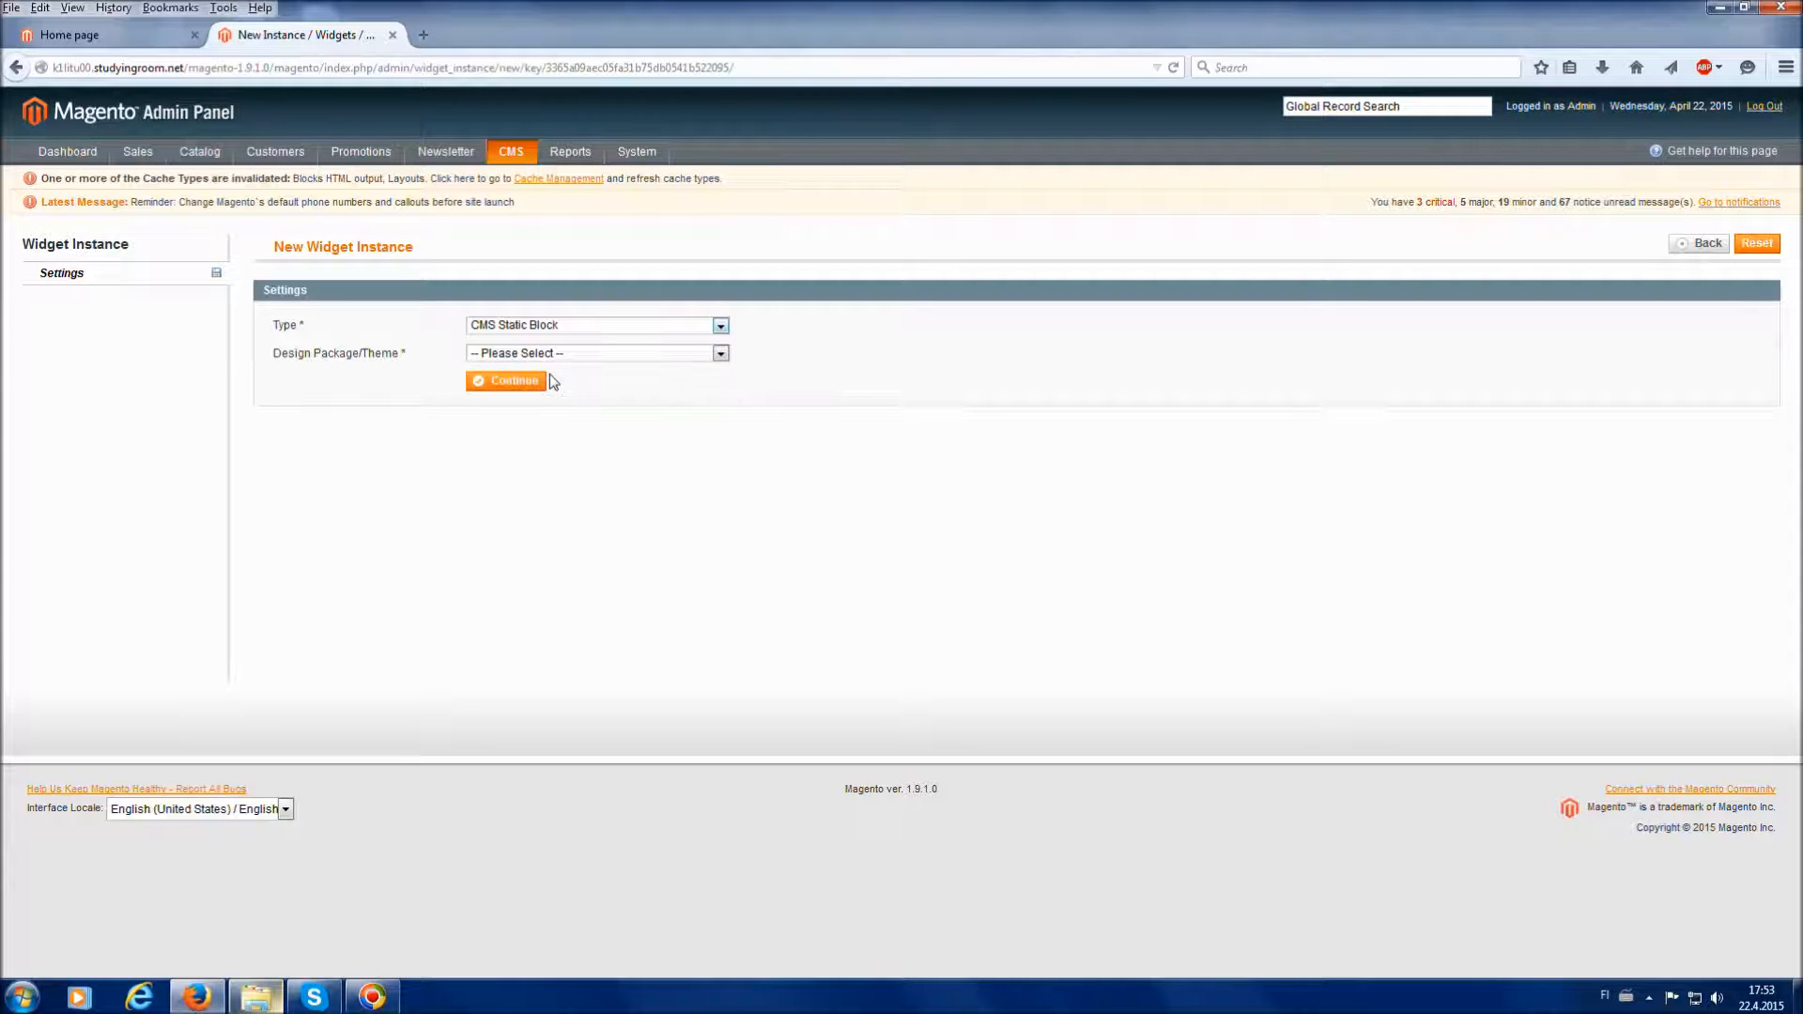
left_click(614, 355)
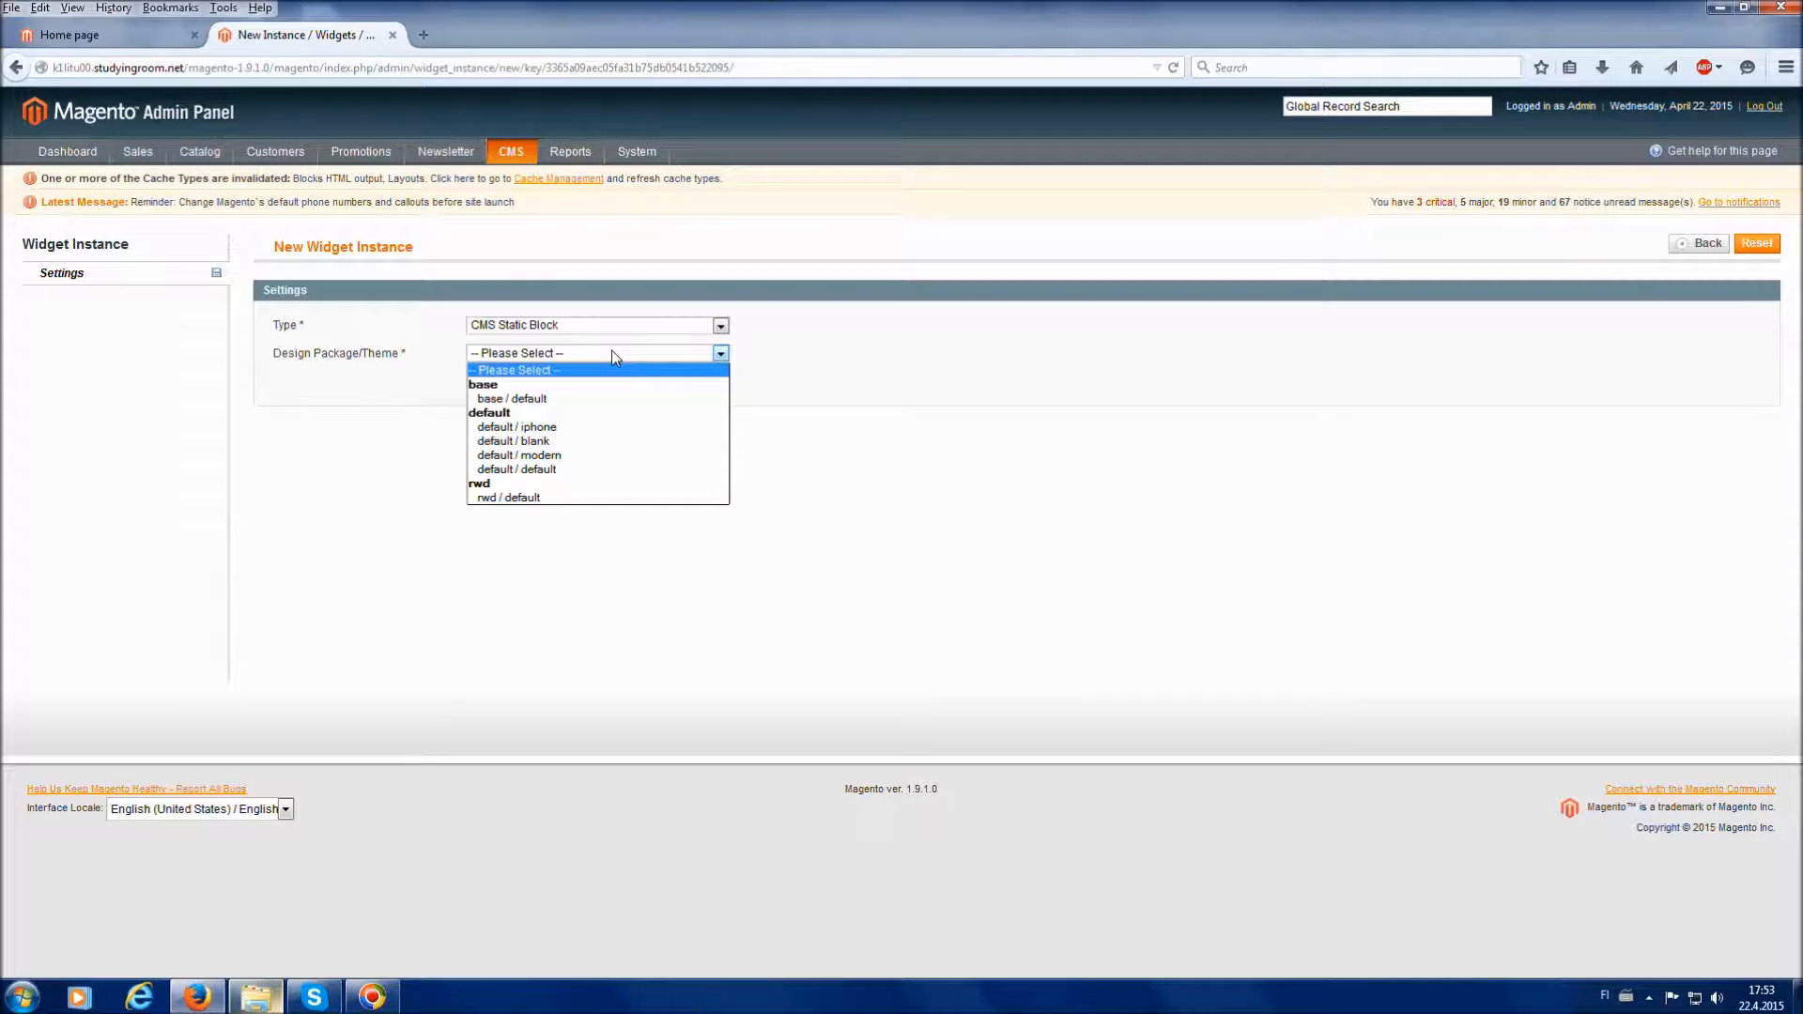
left_click(561, 498)
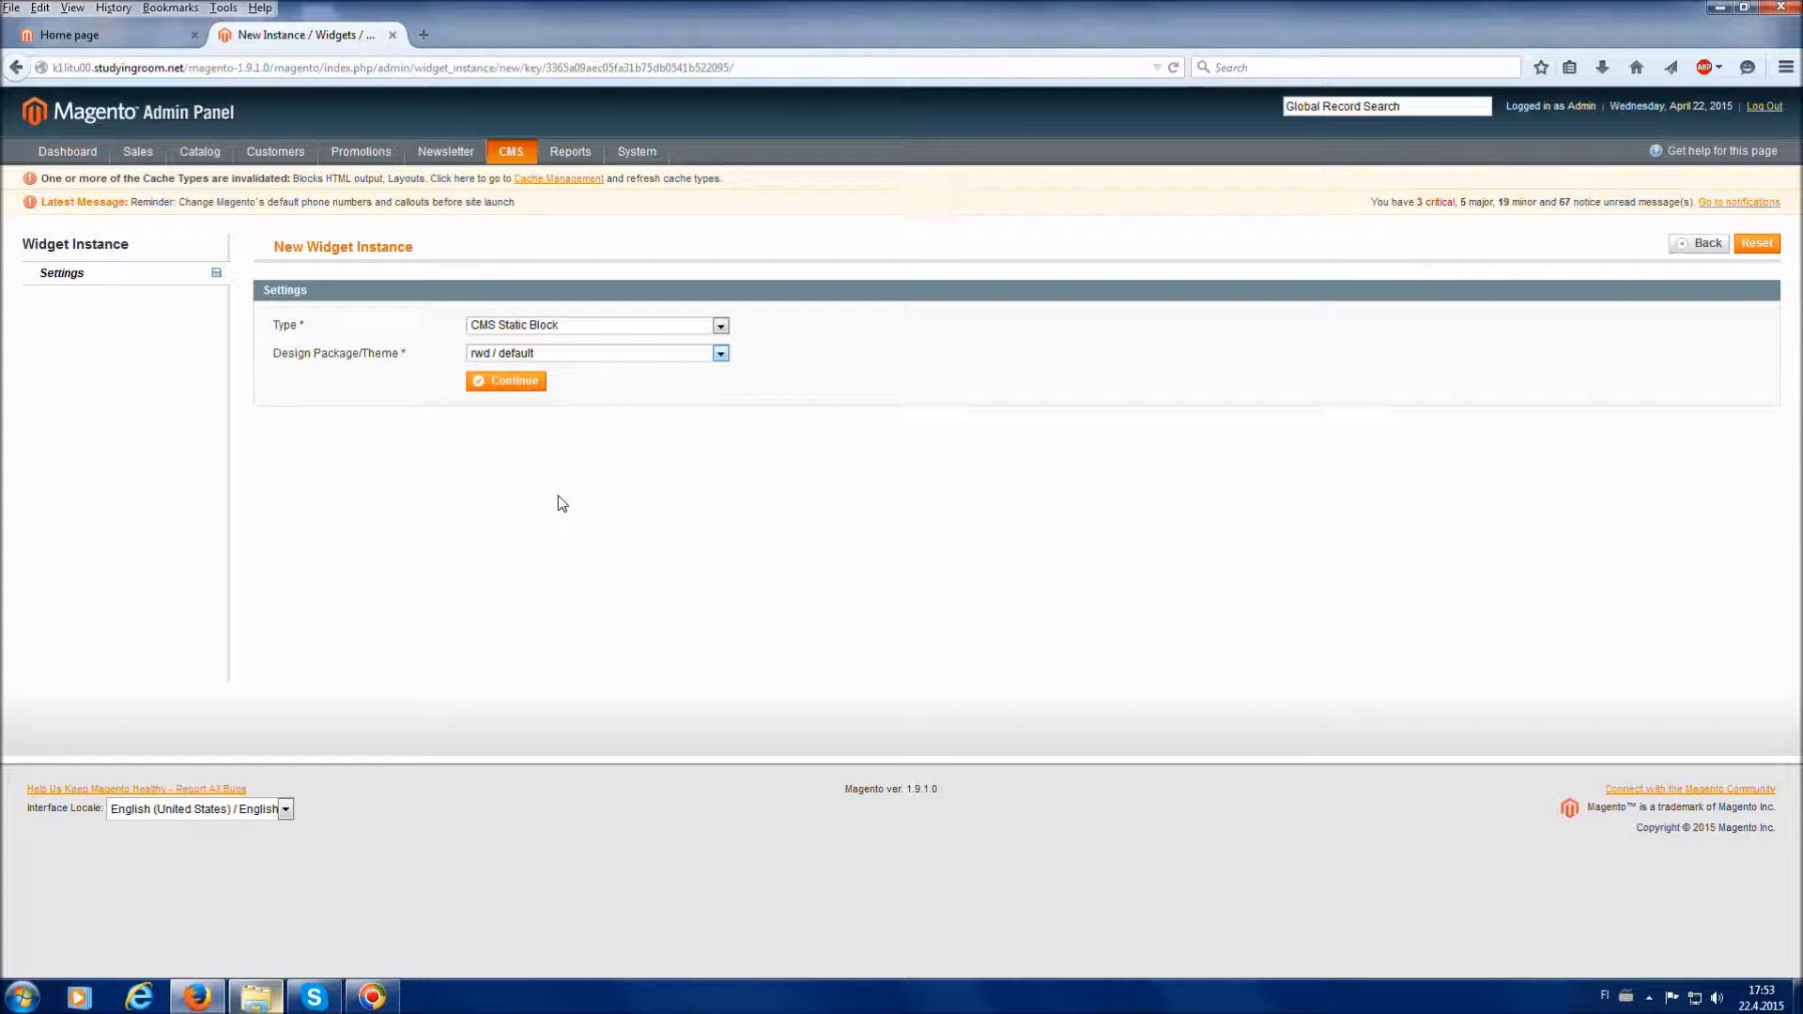
left_click(522, 388)
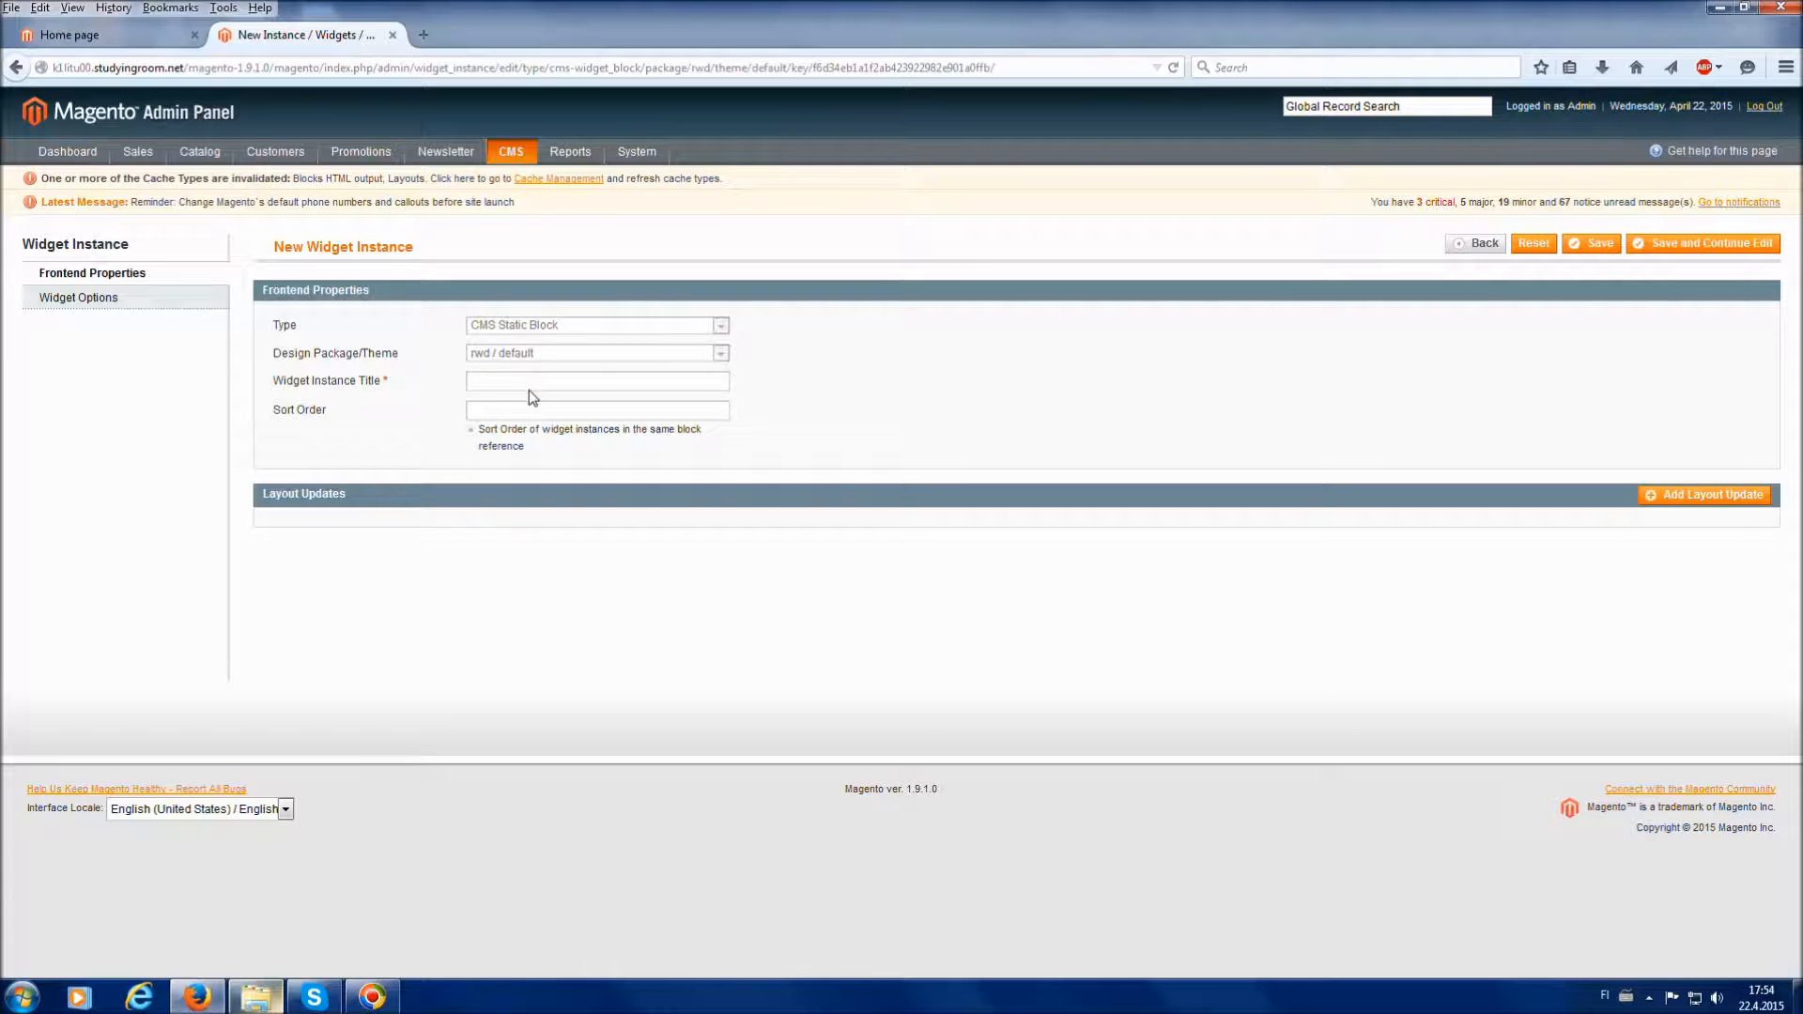
Give the widget instance the title "tutorial widget".
double_click(536, 380)
left_click(535, 381)
type("tutorial widget")
key("Tab")
Add a layout update that displays the widget on the specified page CMS Home Page, in the Main Content Area.
left_click(1691, 492)
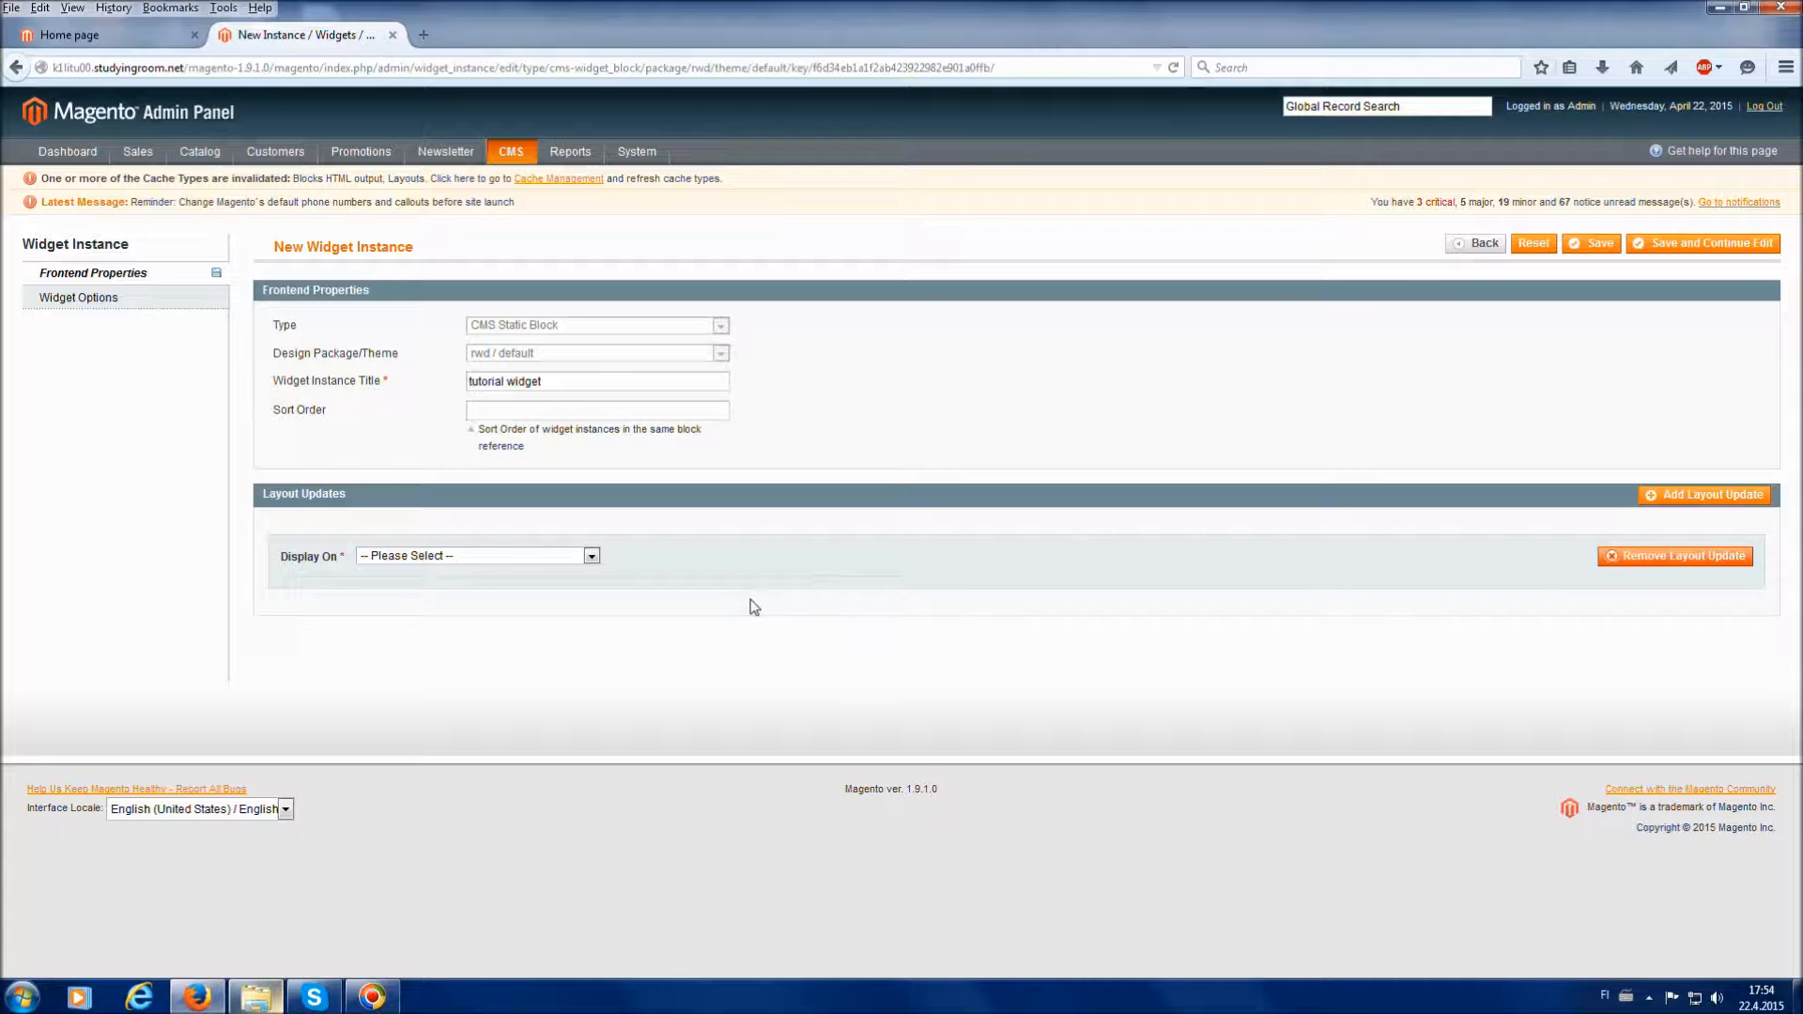
left_click(501, 557)
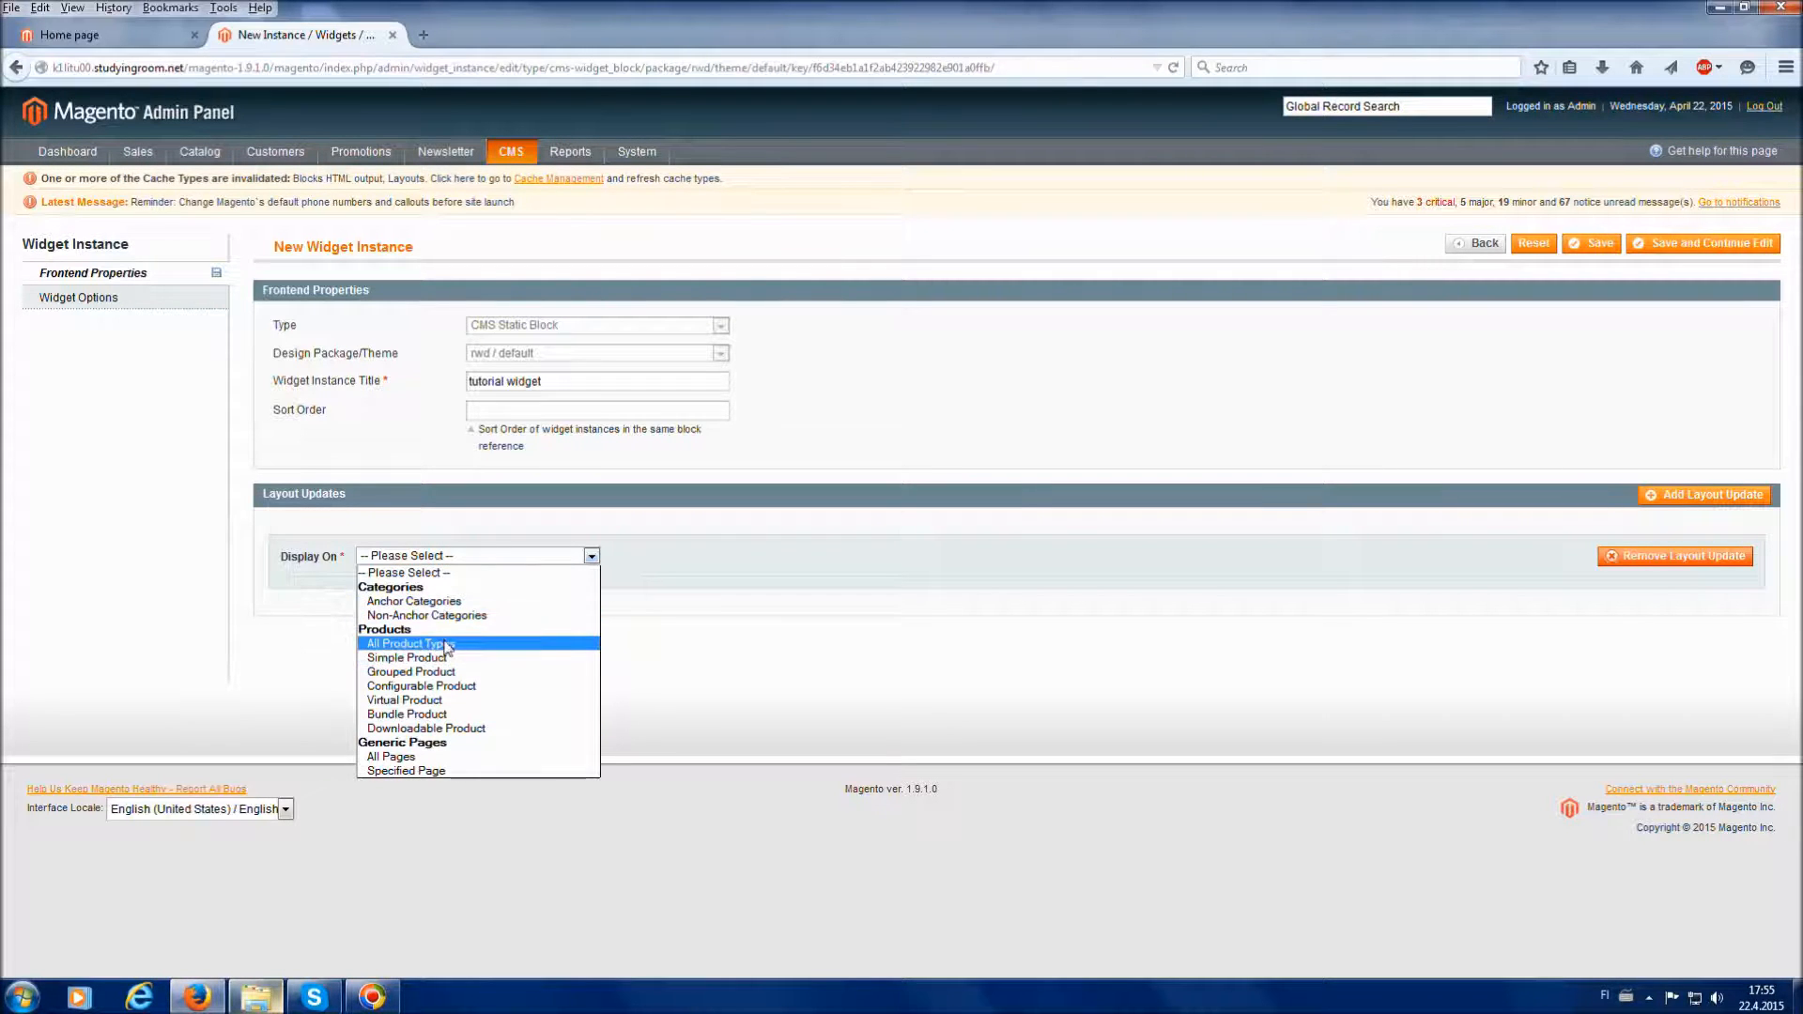
left_click(457, 776)
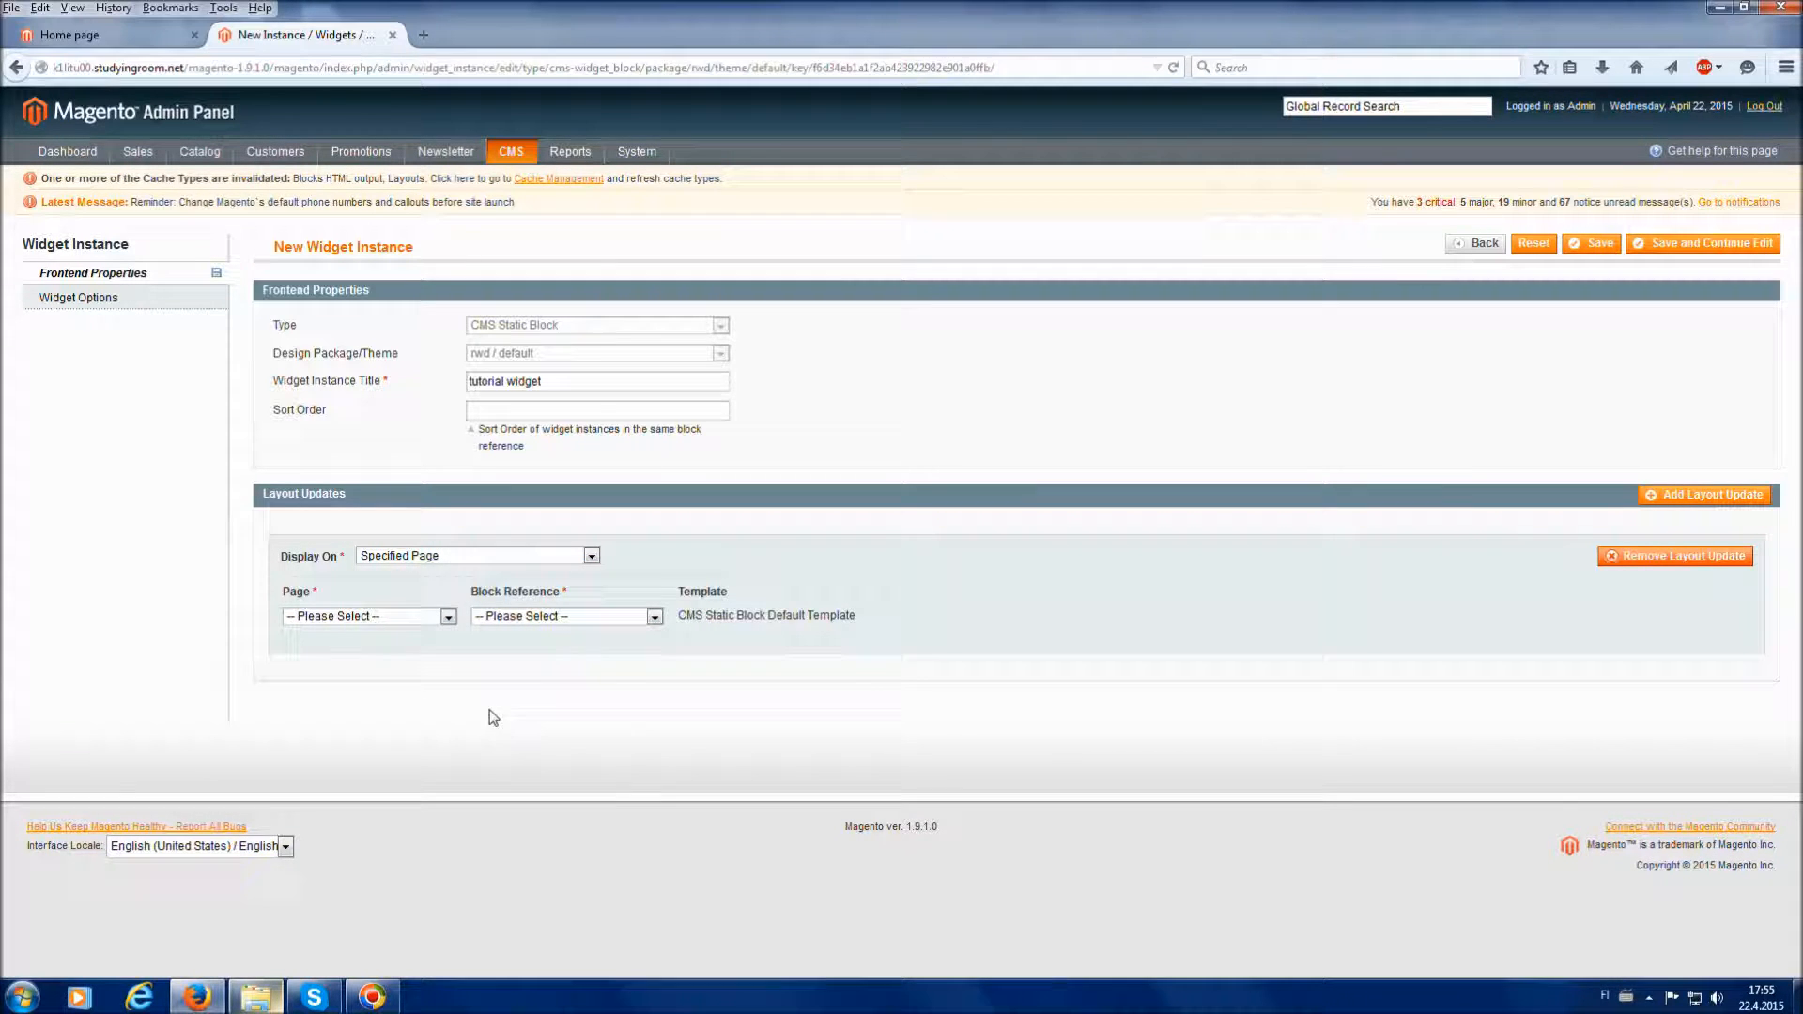
left_click(420, 619)
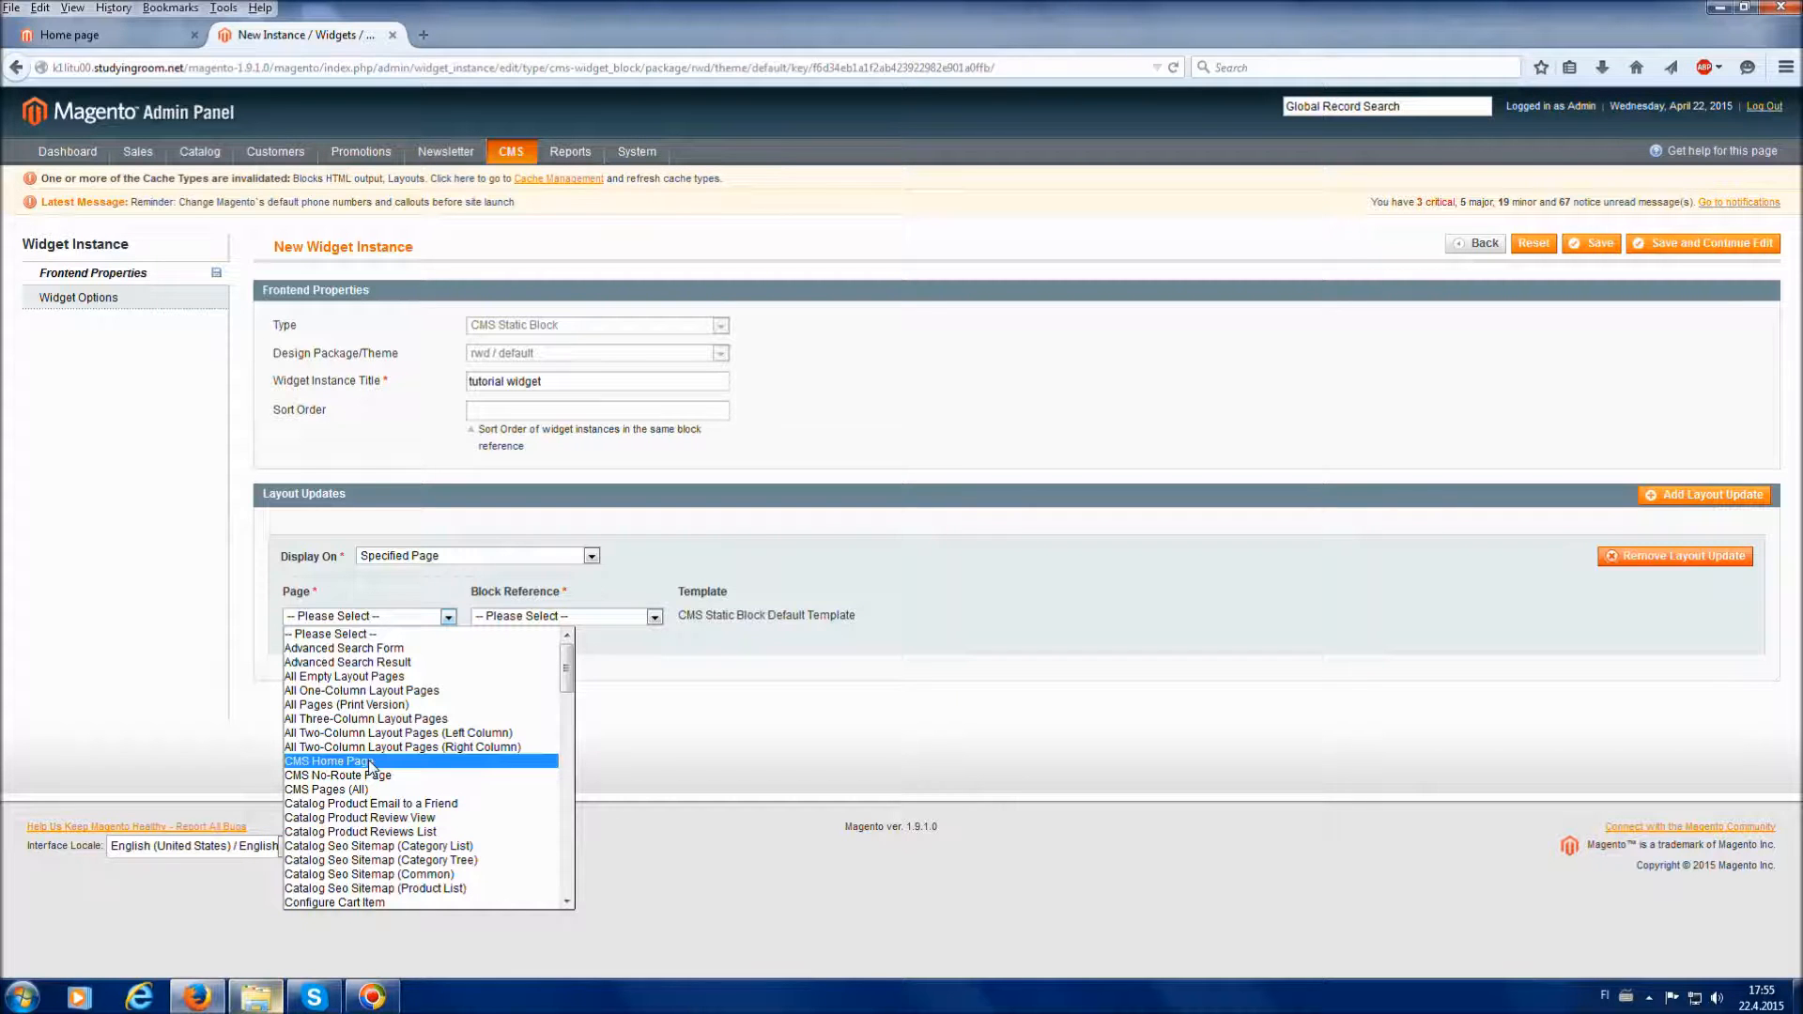
left_click(428, 768)
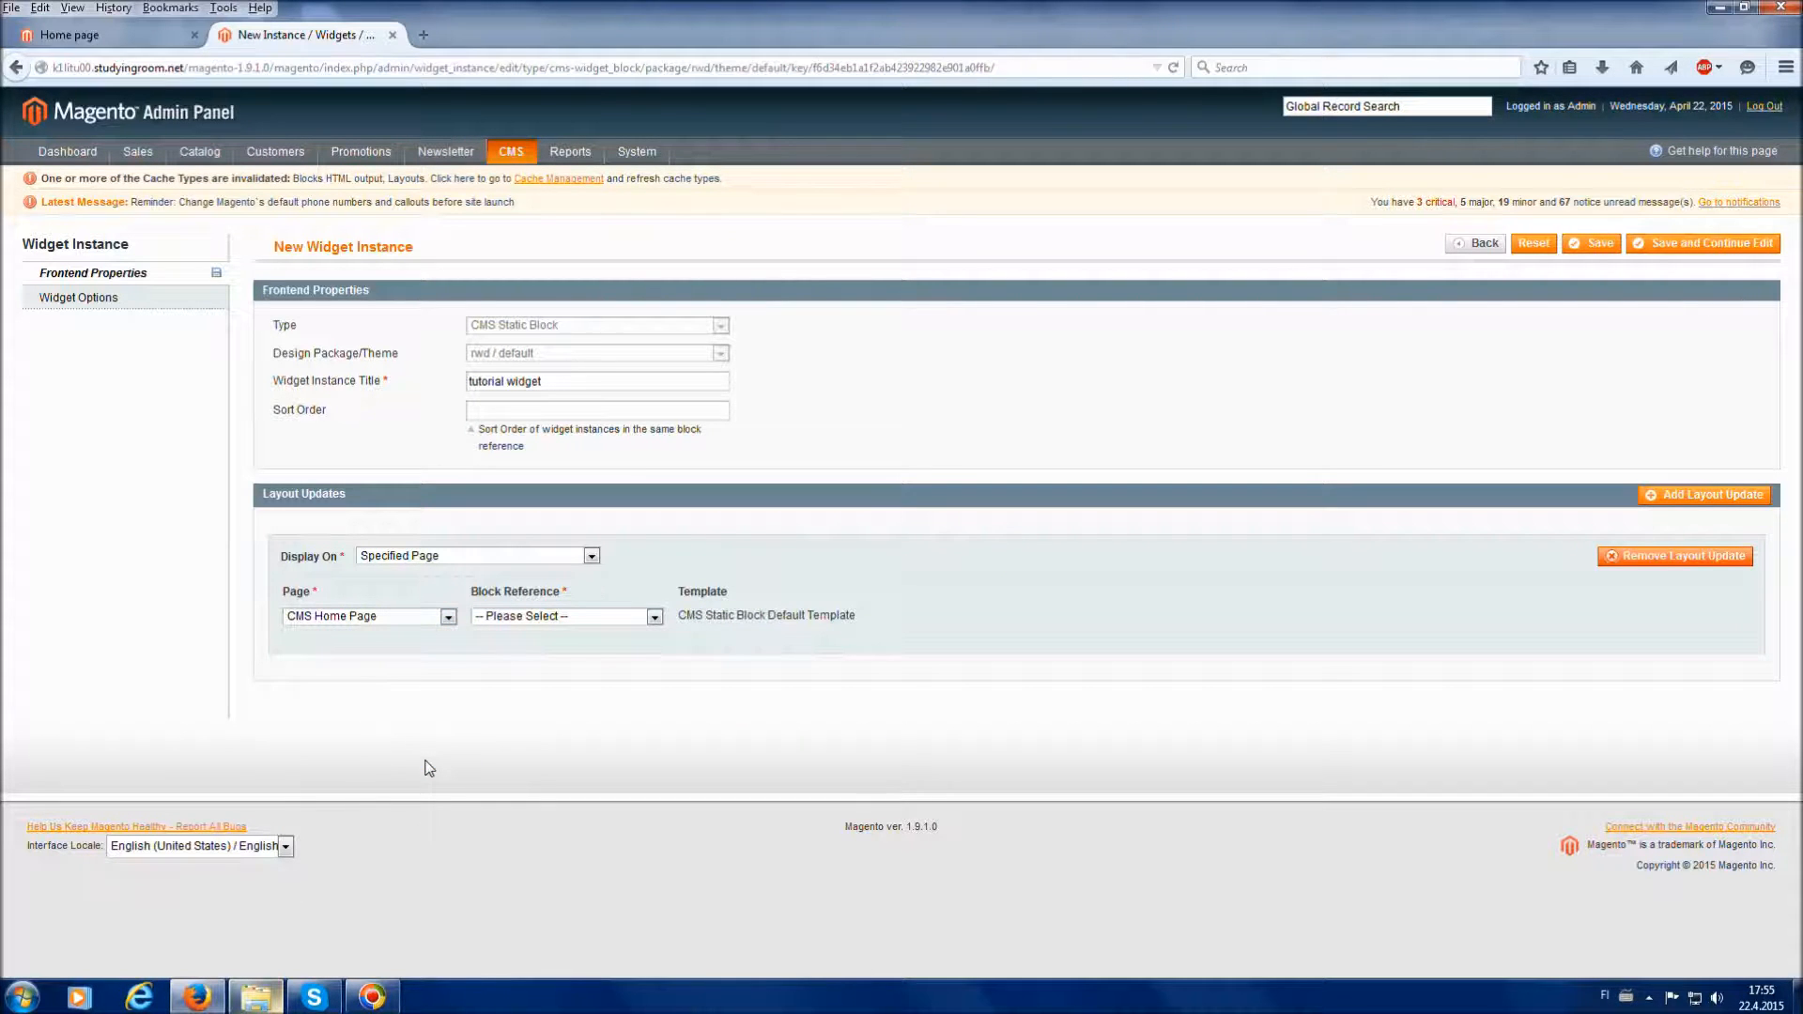
left_click(594, 622)
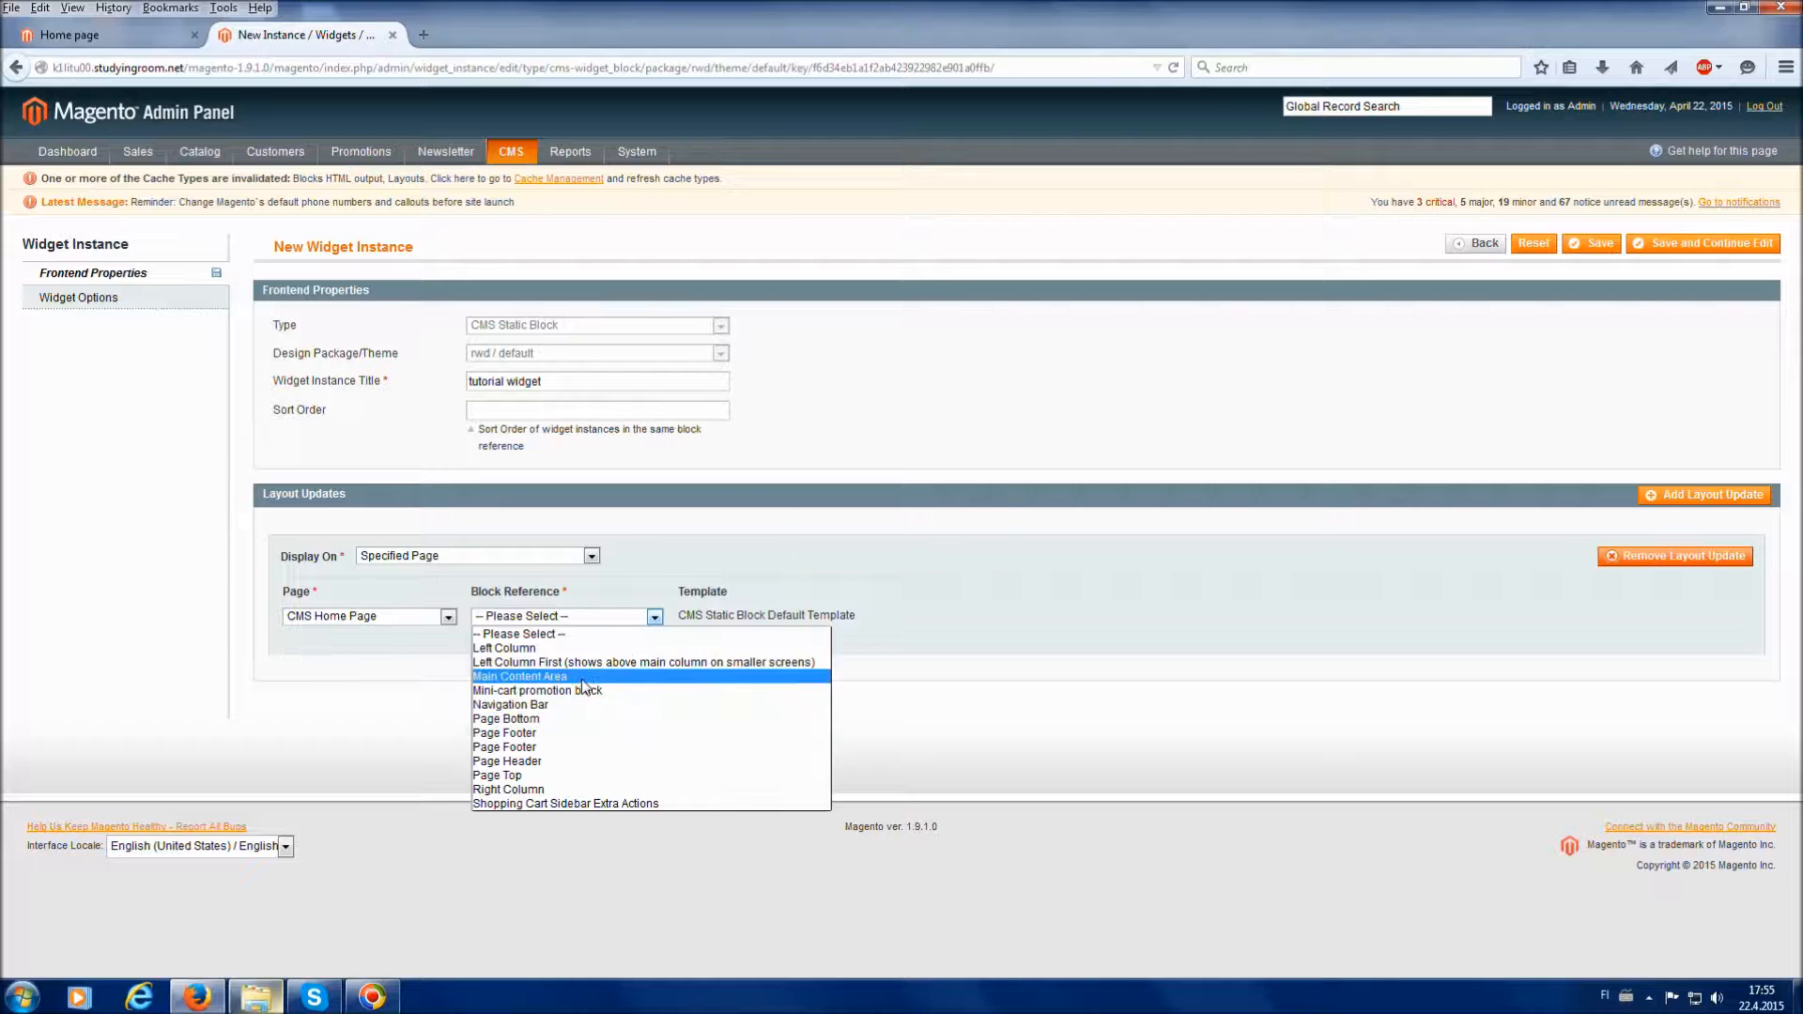
left_click(526, 676)
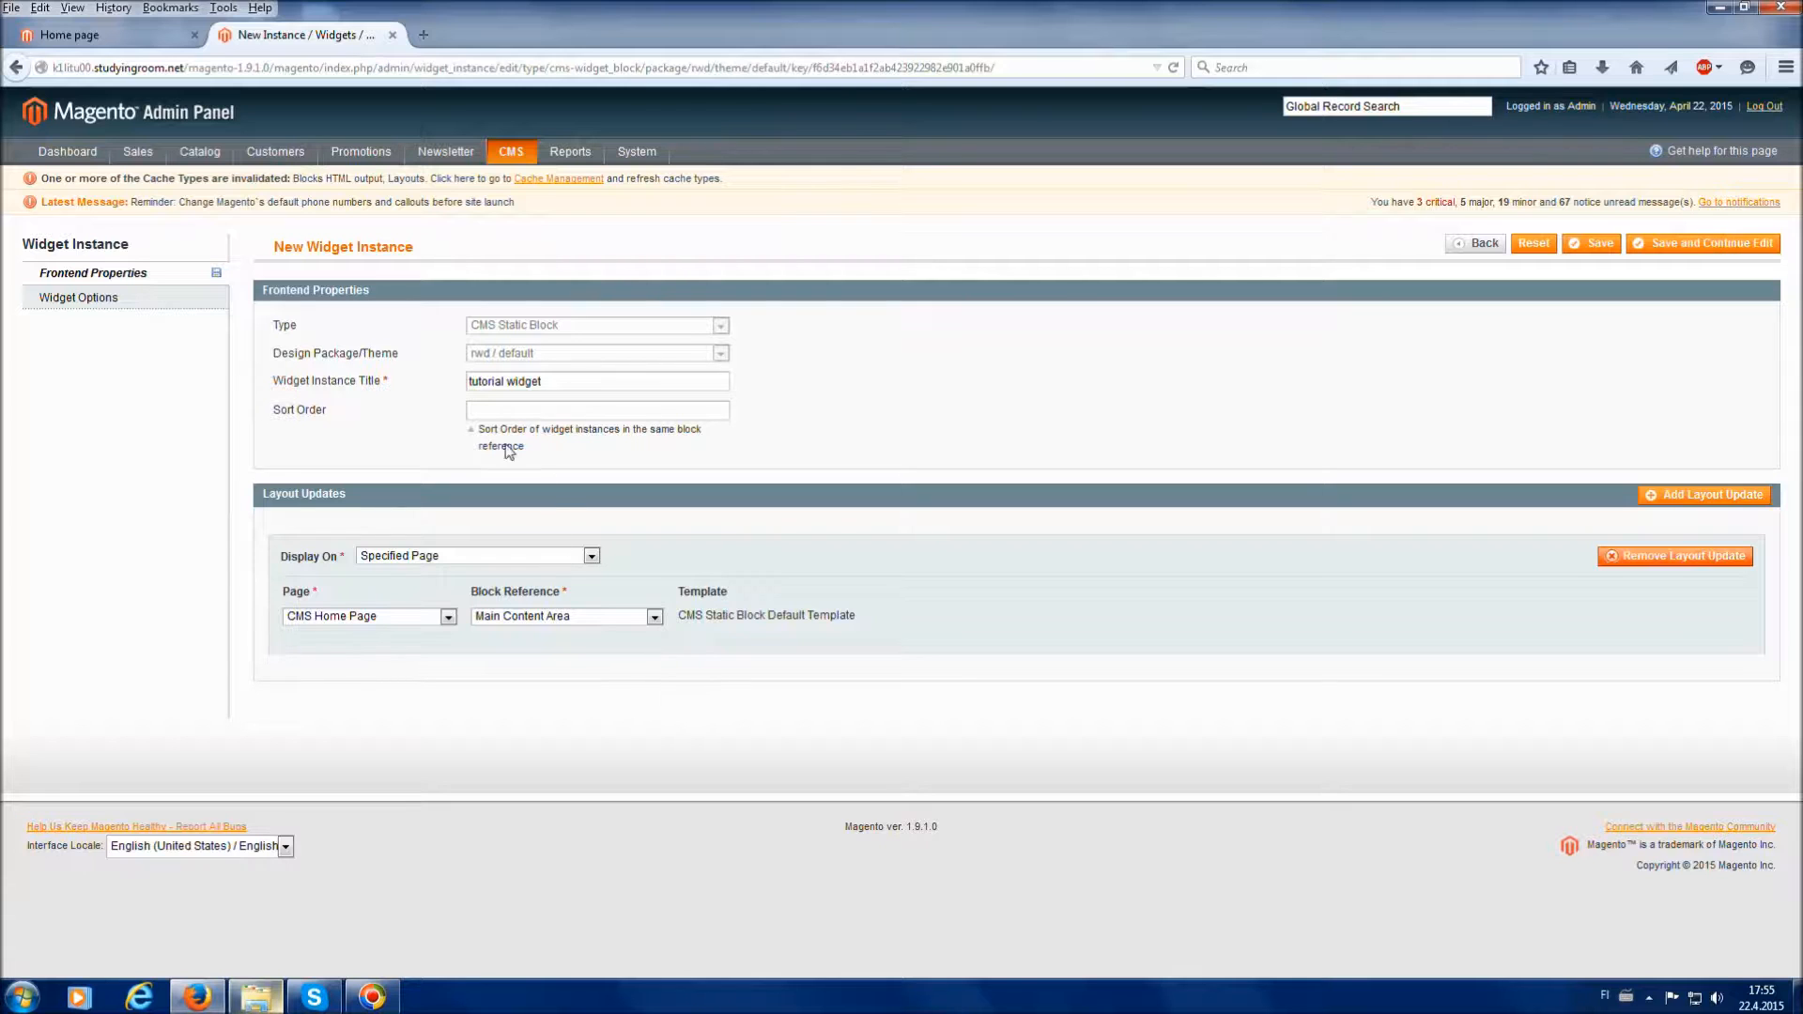
Choose the Tutorial Banner static block in the widget options and save the widget instance while keeping it open for editing.
left_click(194, 308)
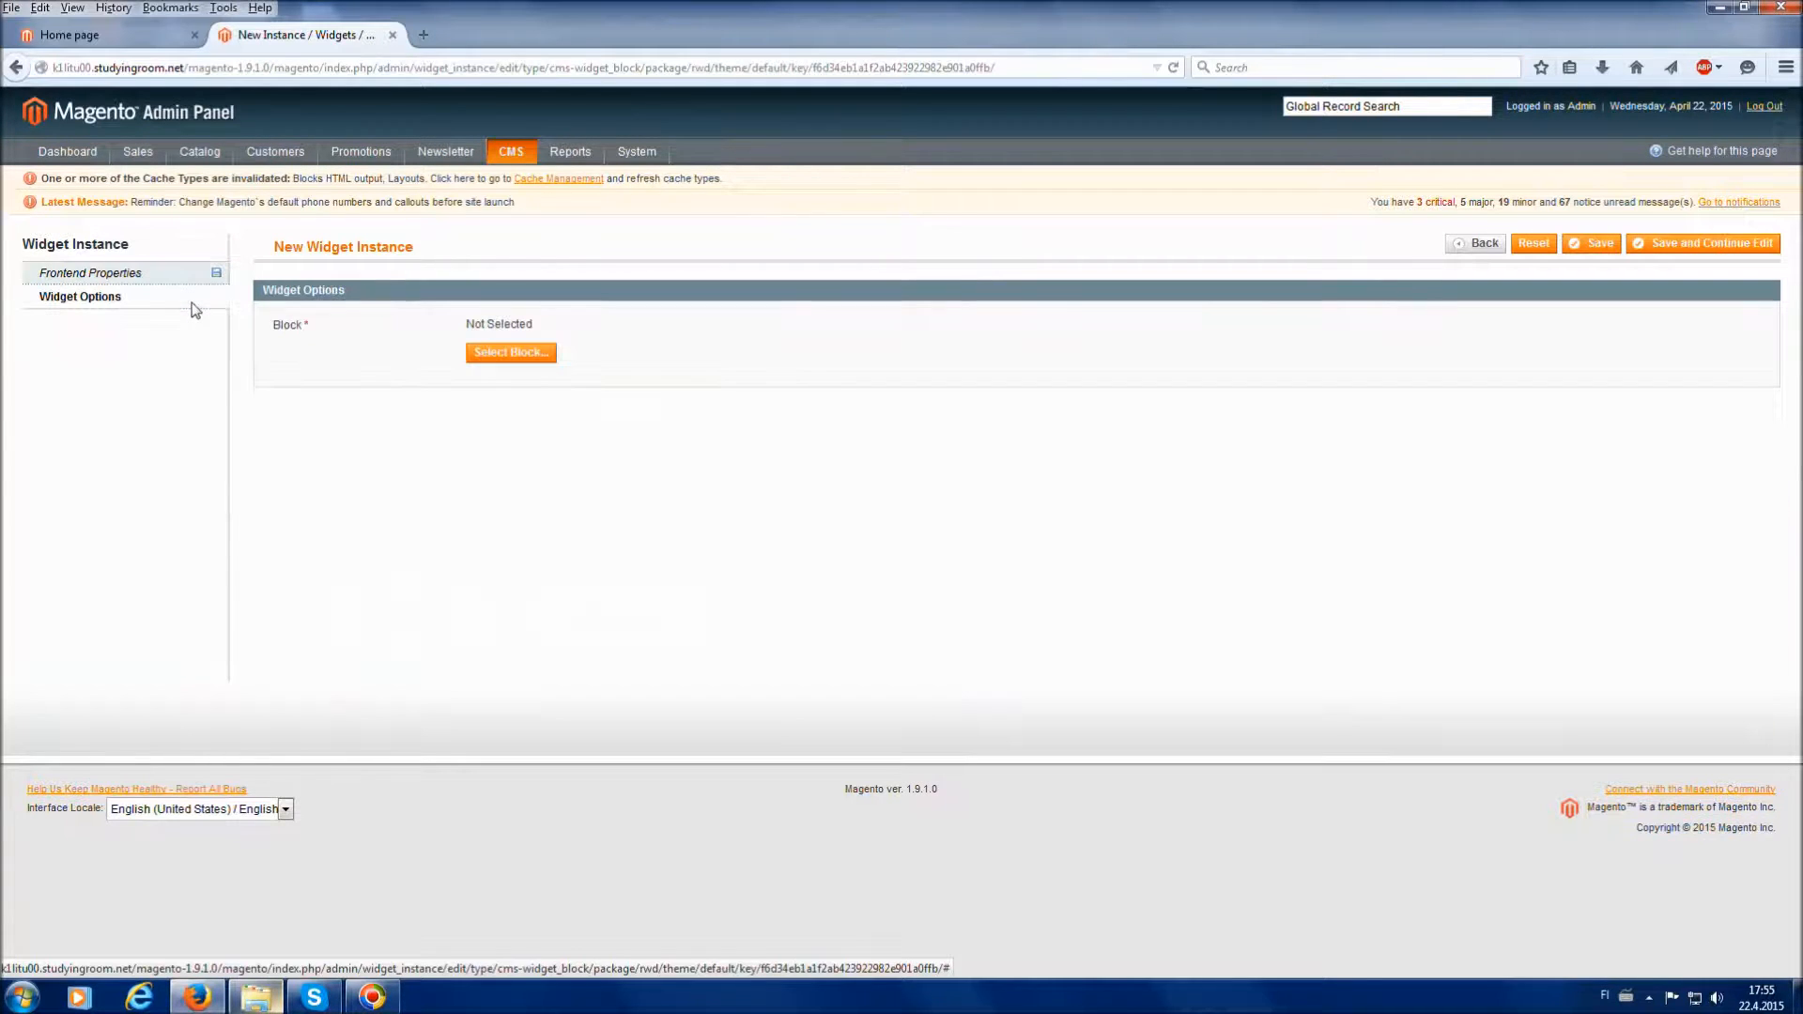
left_click(509, 359)
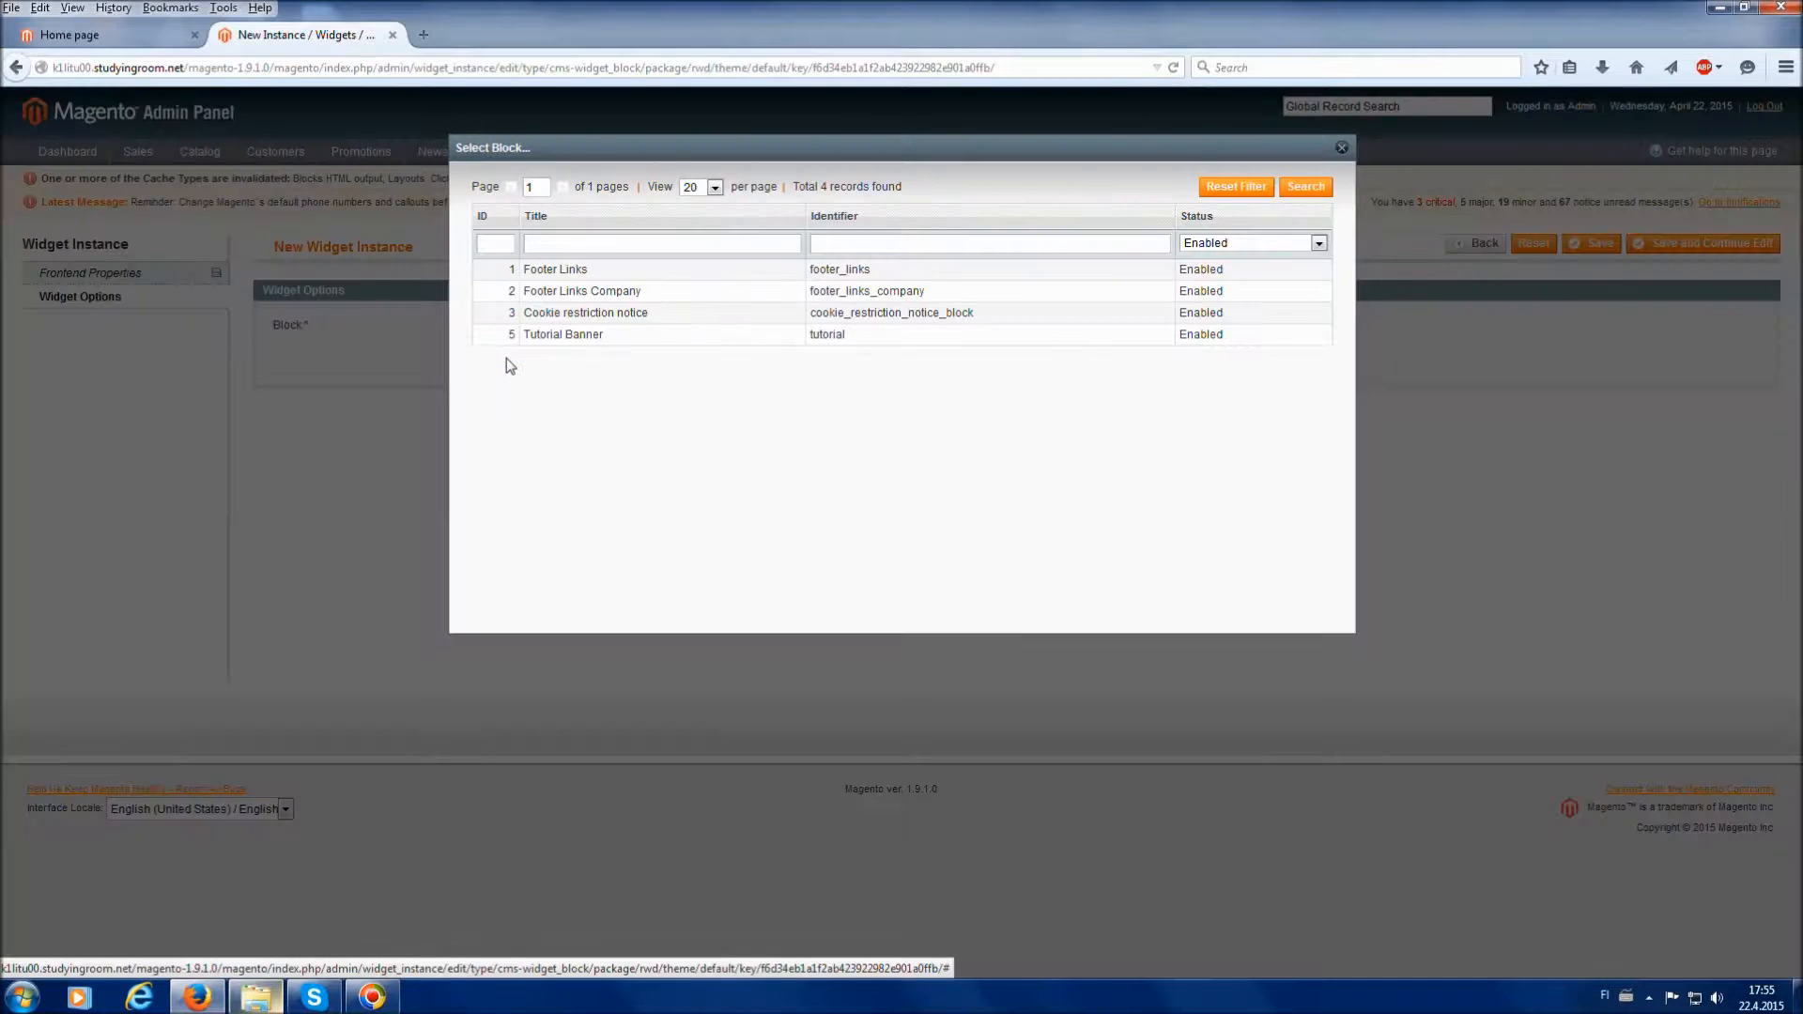
left_click(619, 338)
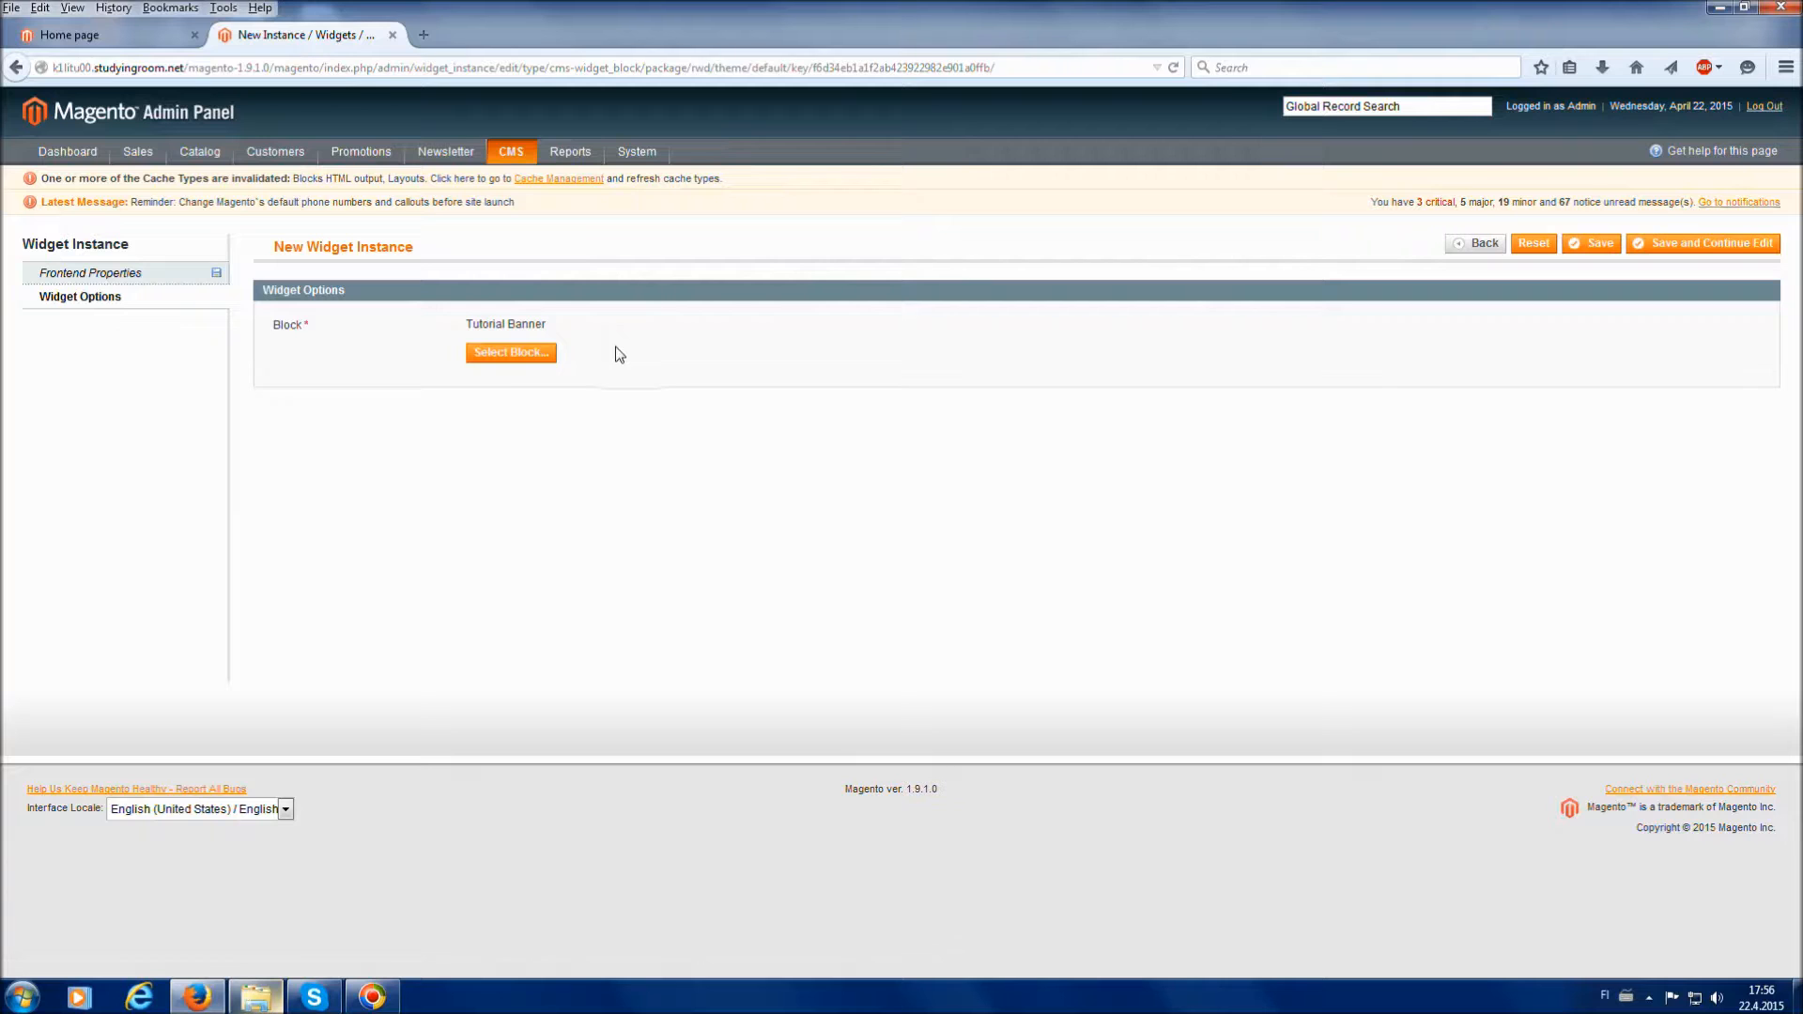
left_click(154, 273)
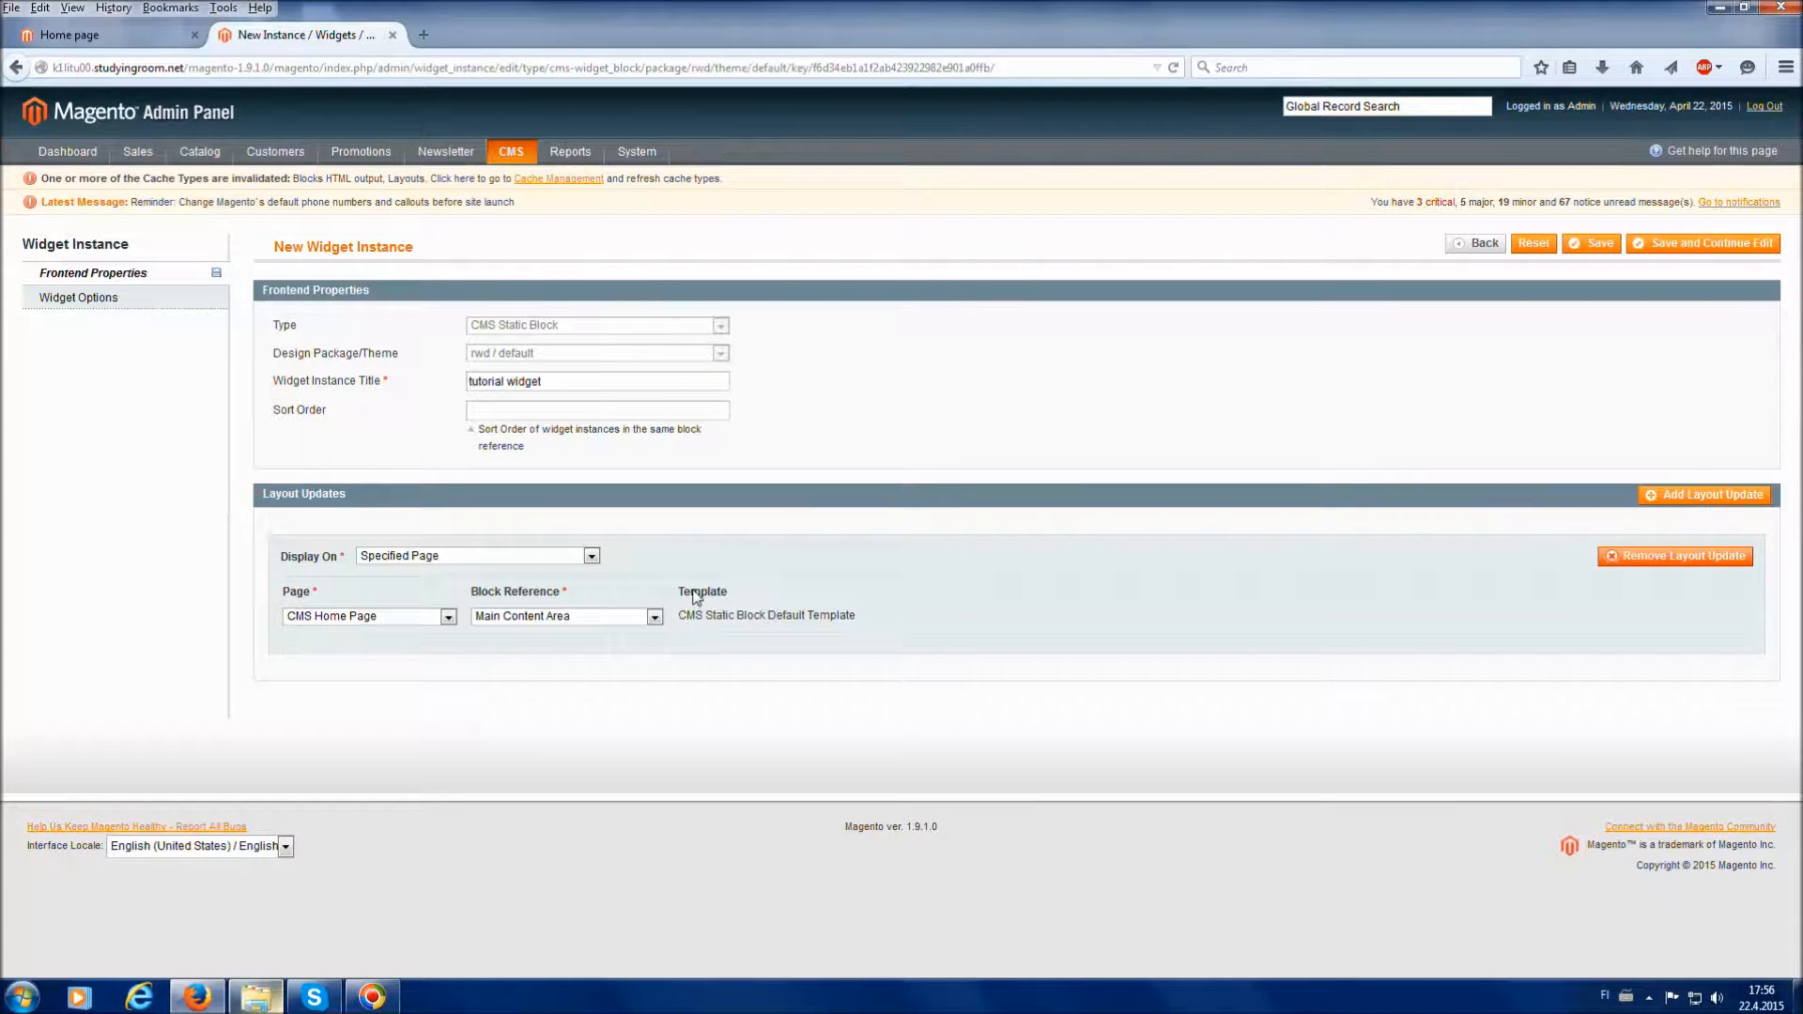
left_click(1649, 244)
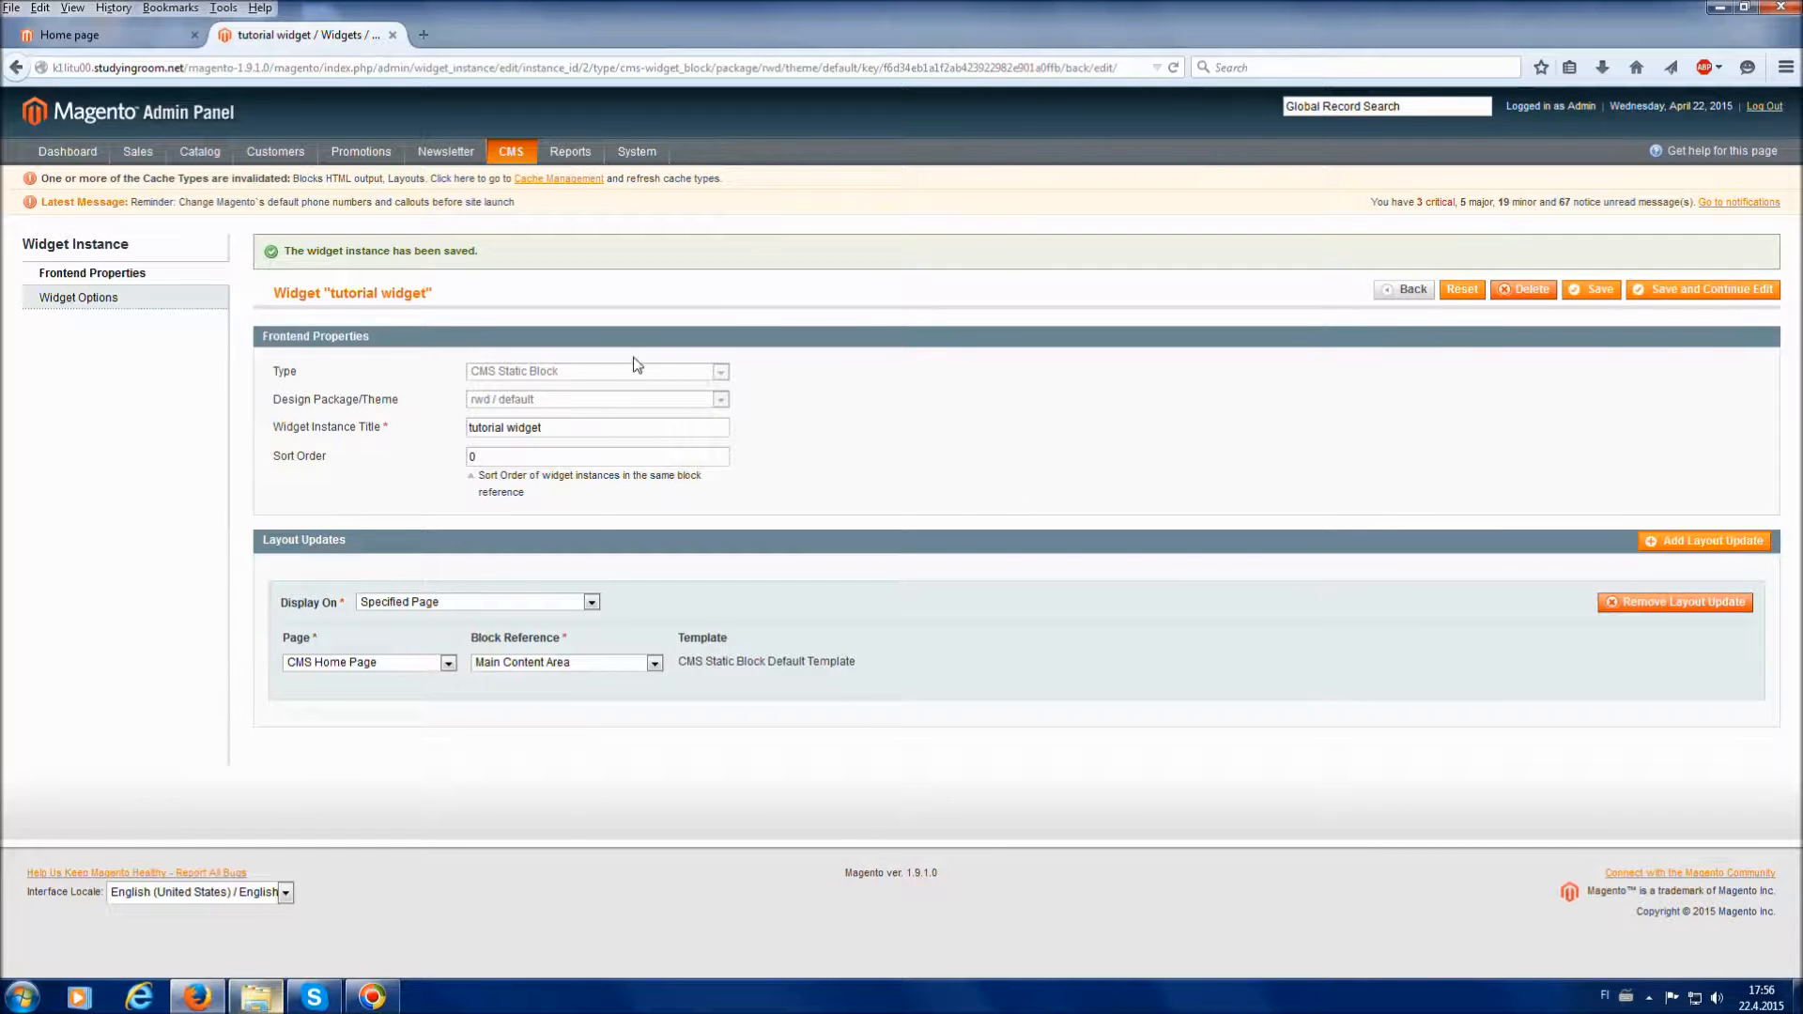
Reload the storefront home page to check for the banner, and return to the widget's admin page.
left_click(140, 43)
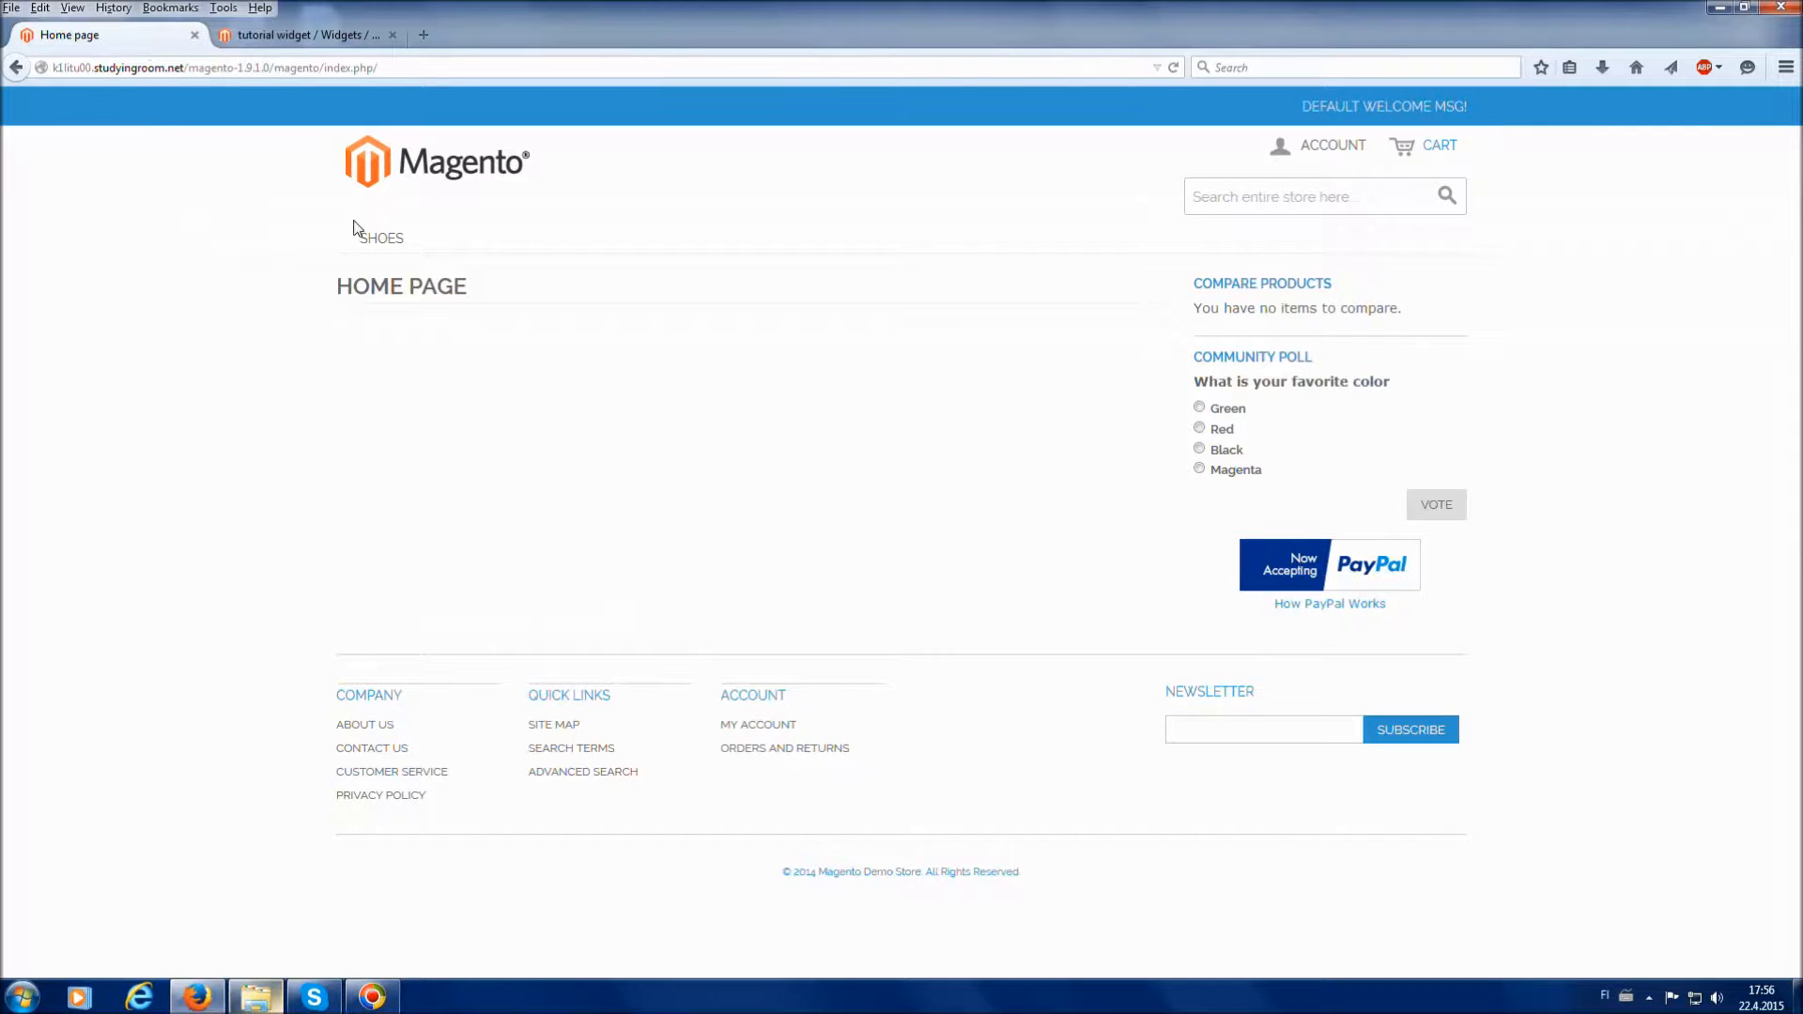
left_click(1174, 70)
left_click(284, 36)
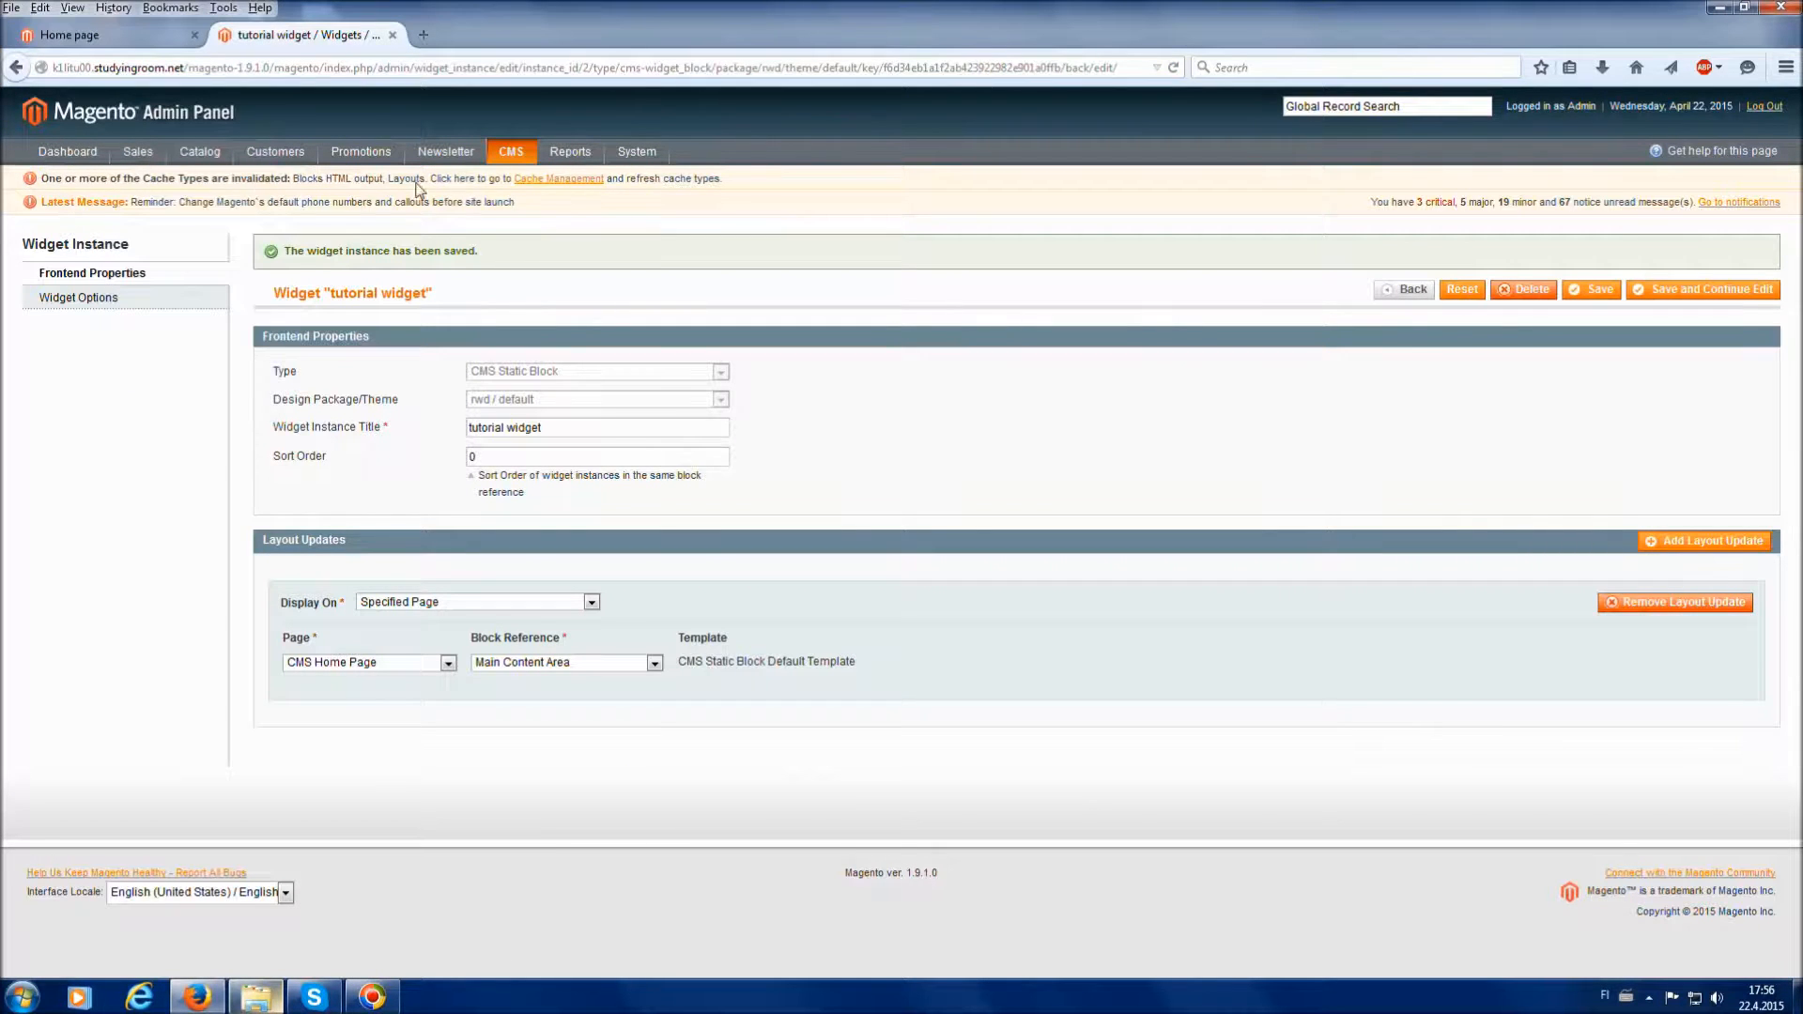
Go to Cache Management from the invalidated cache notice, select all cache types and flush the Magento cache.
left_click_drag(49, 178, 477, 180)
left_click(471, 179)
left_click(578, 183)
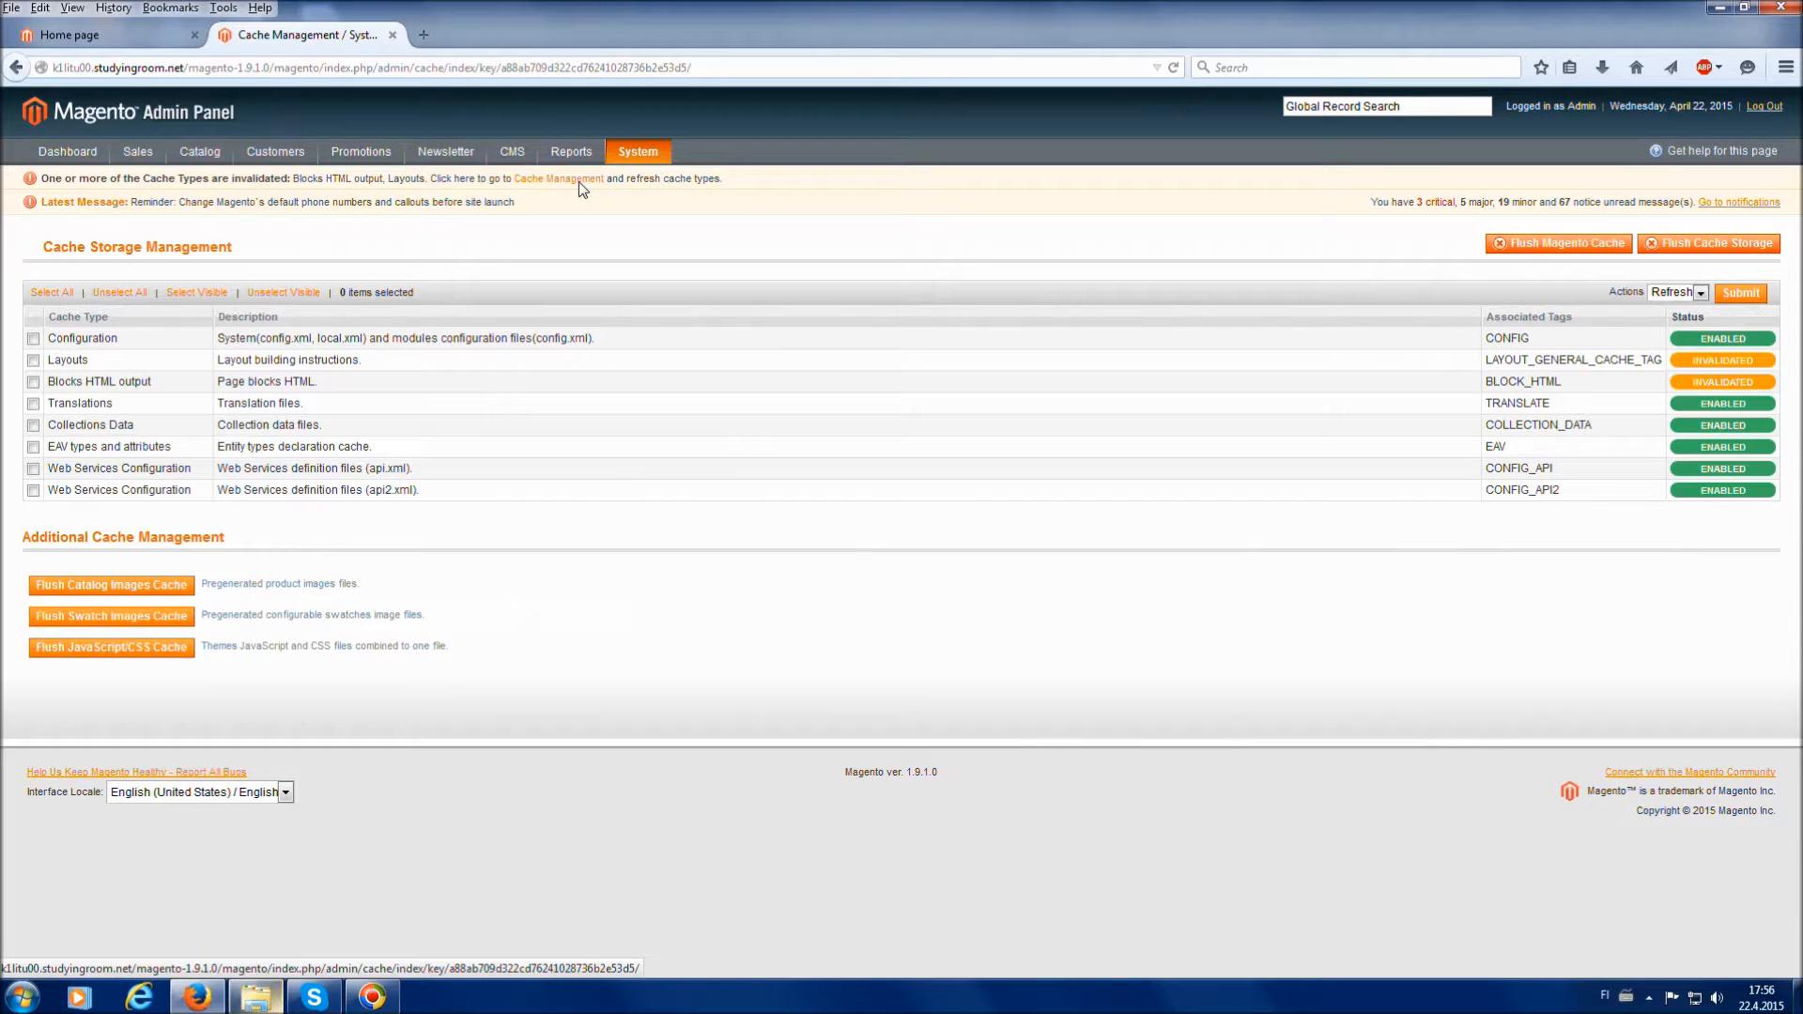
mouse_move(661, 148)
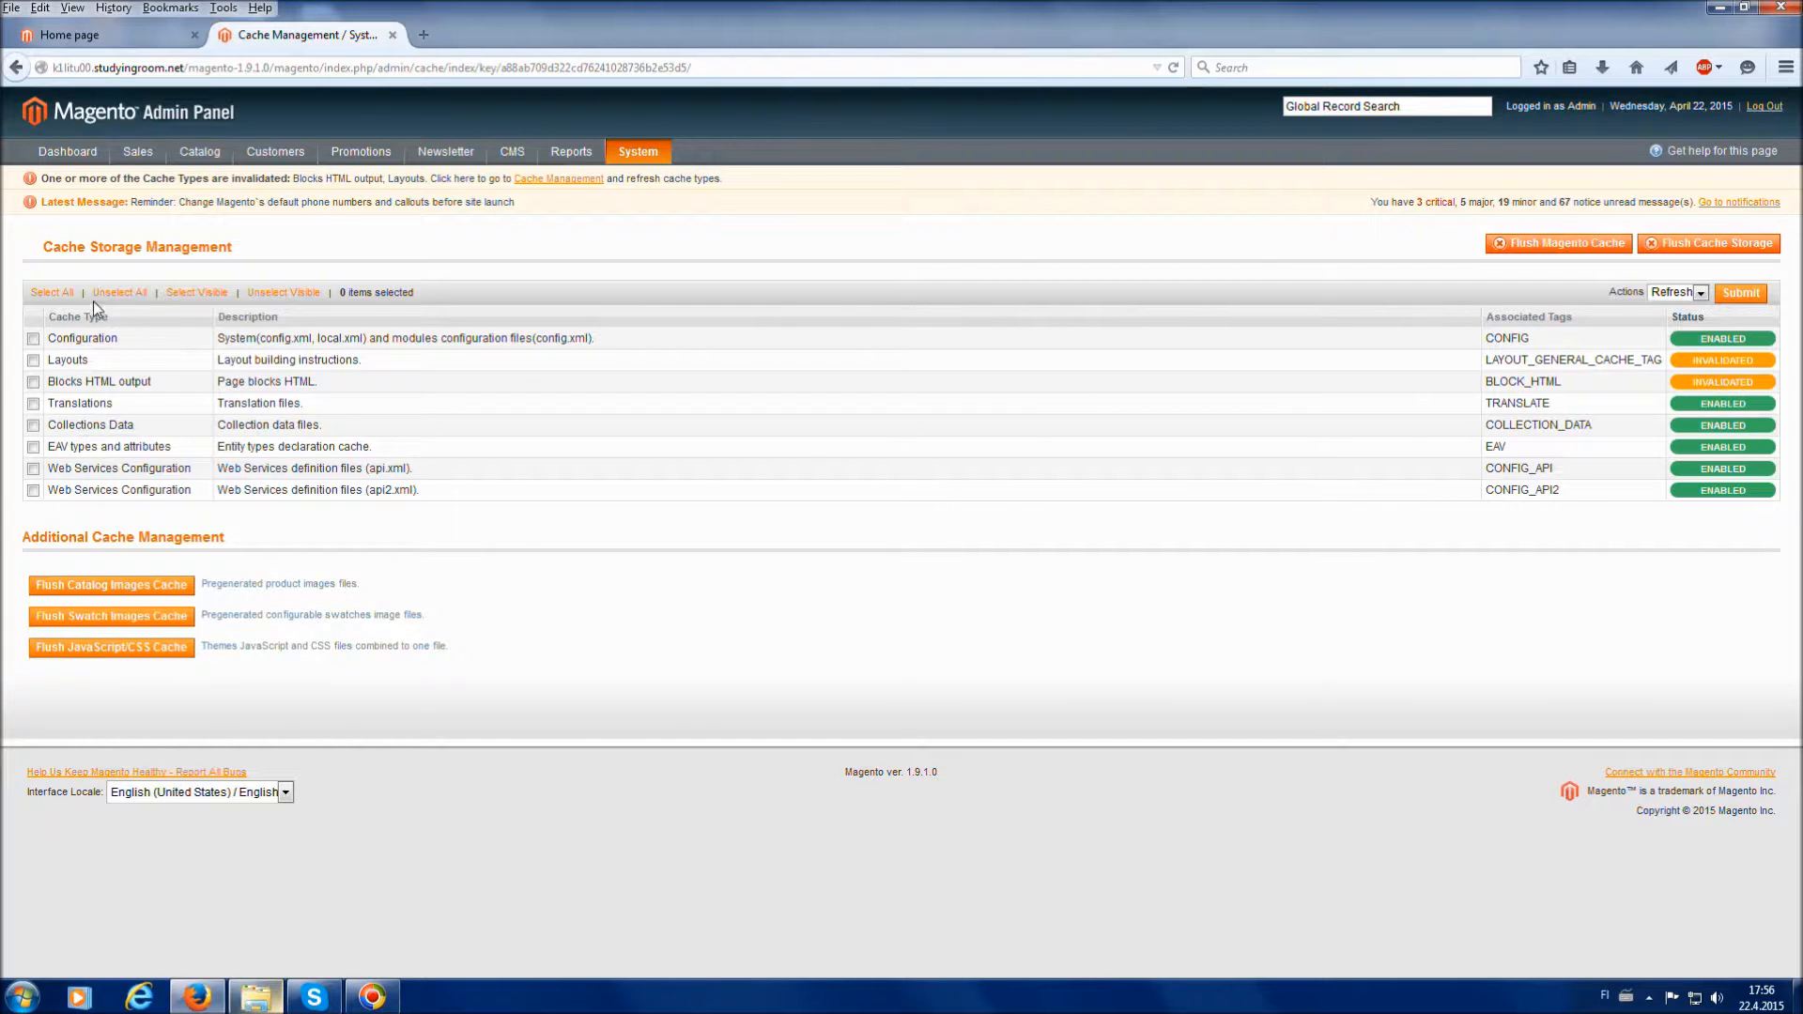
left_click(60, 294)
left_click(1583, 258)
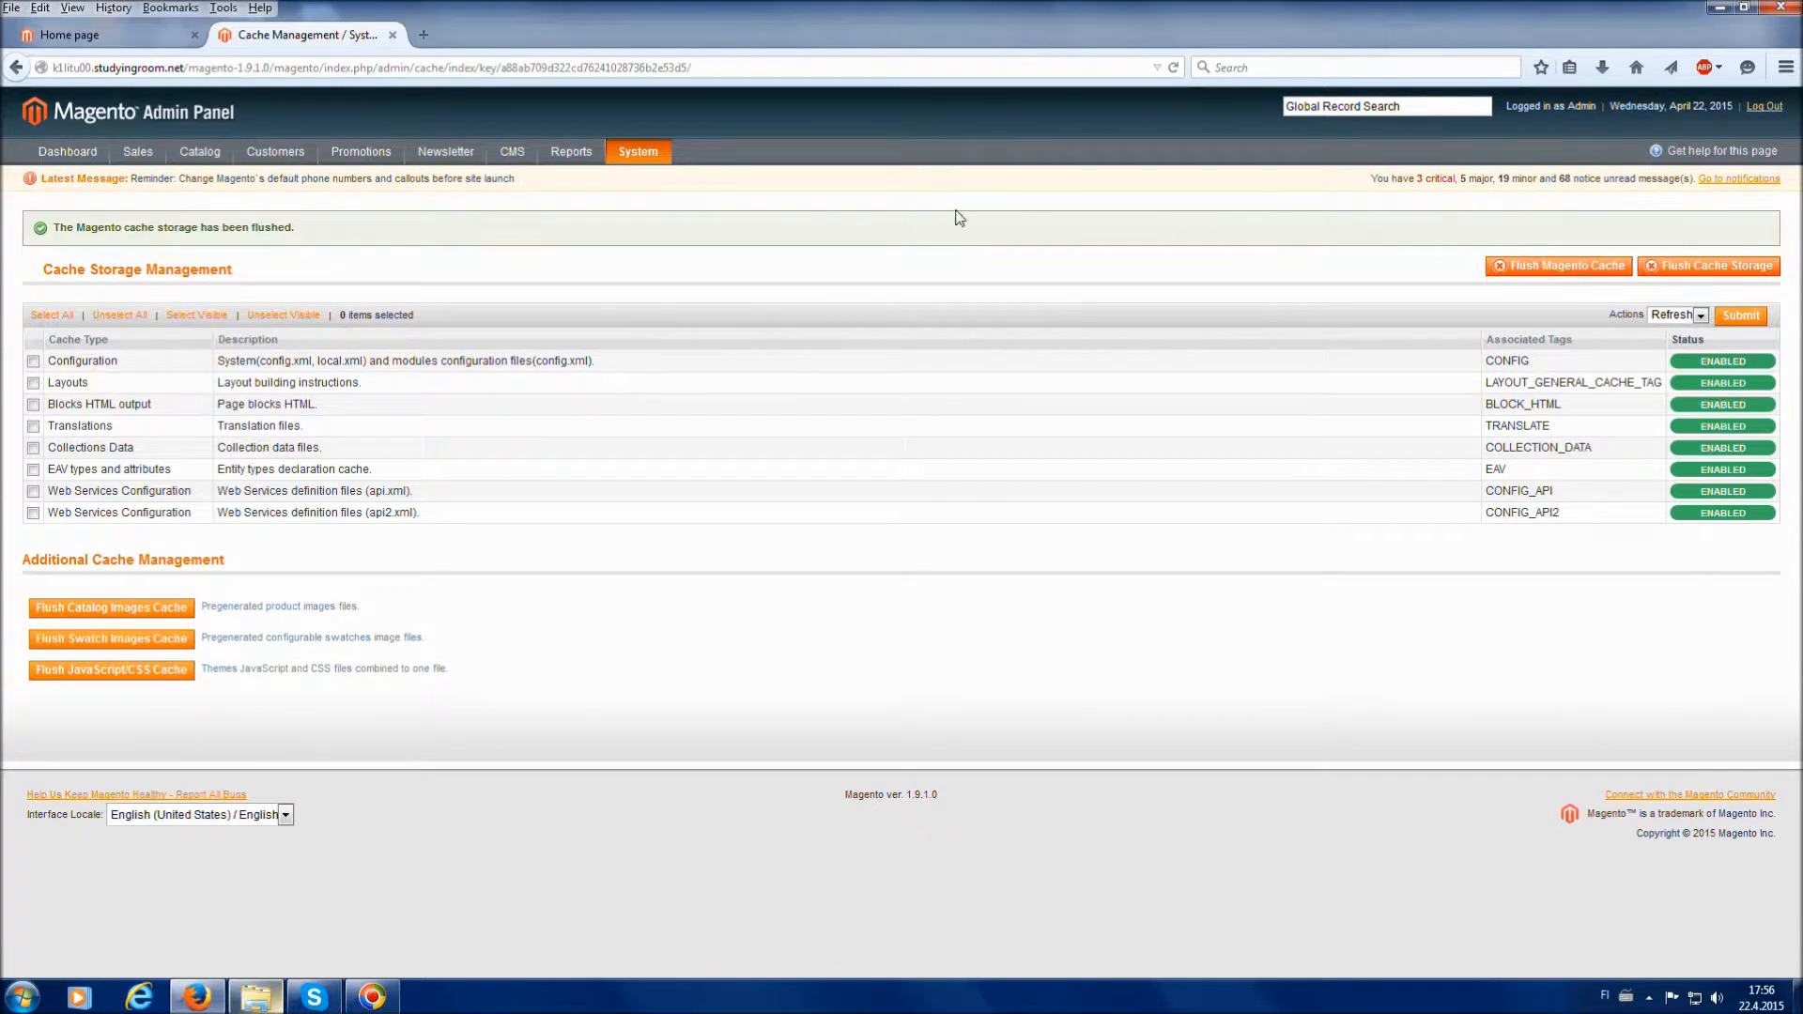
Reload the storefront home page and examine the banner's "Shoe Store Grand Opening!!!" heading and shoe image in the main content area.
left_click(83, 35)
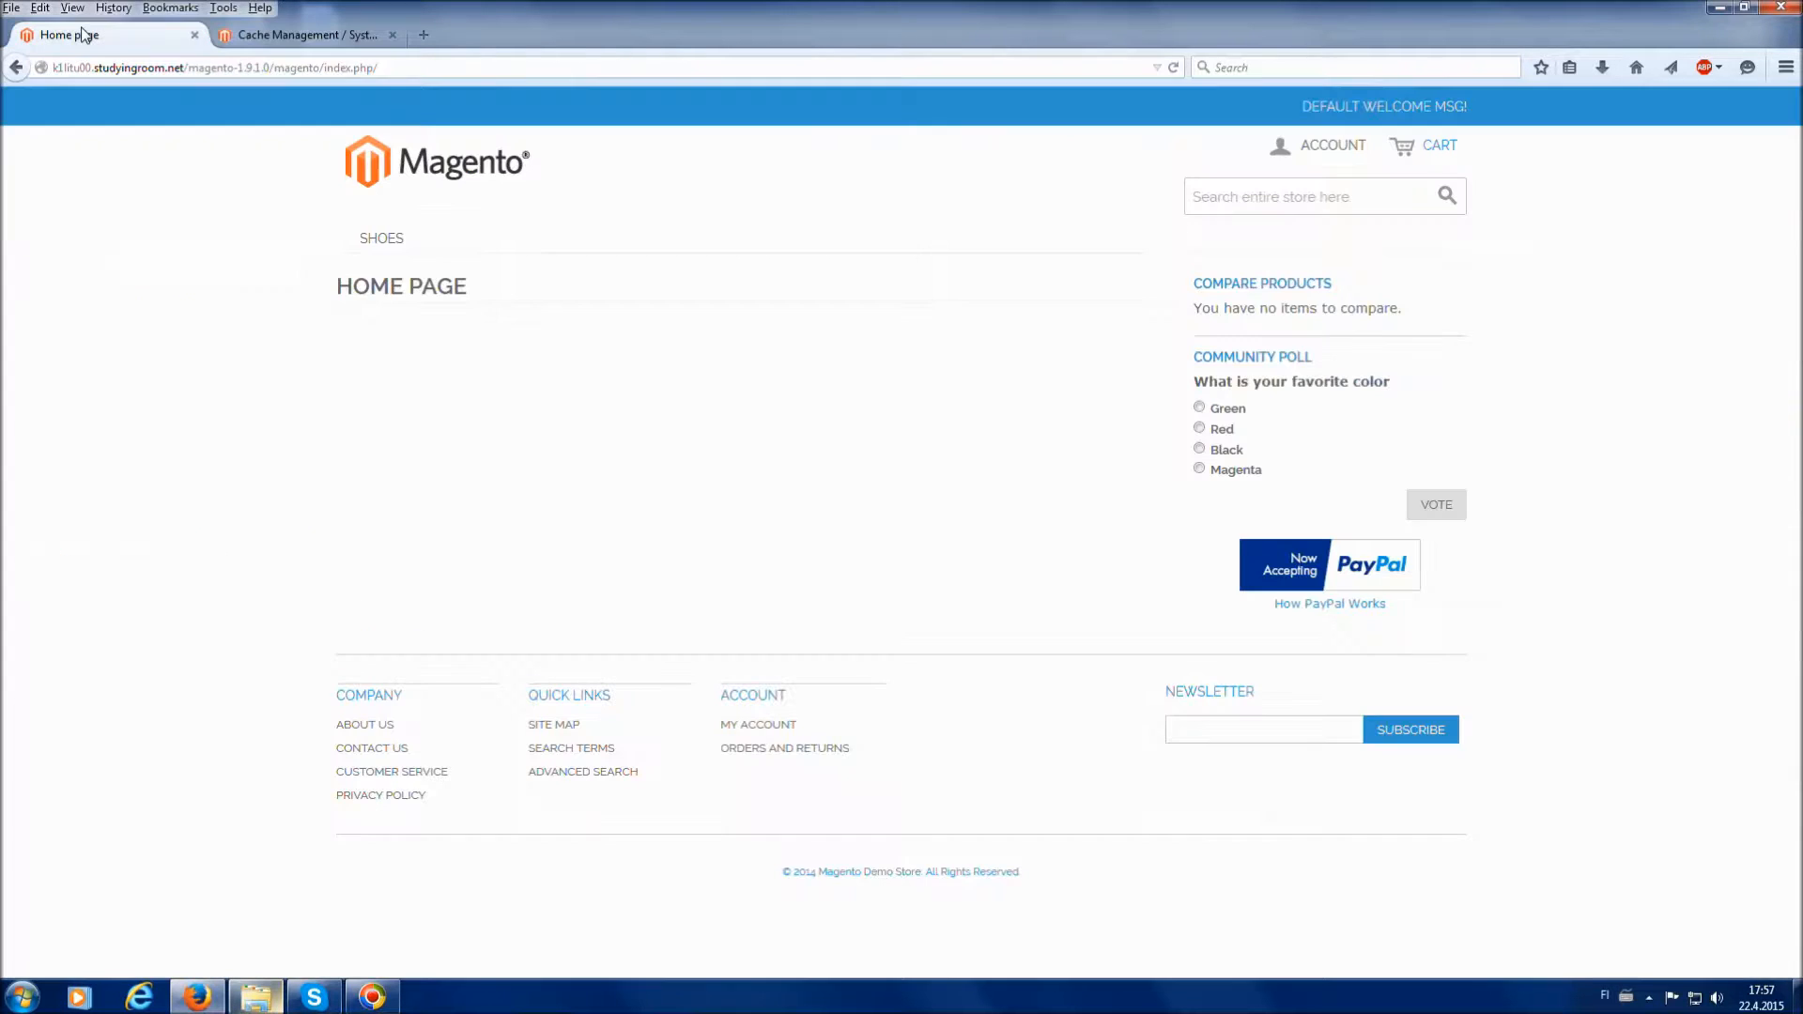
left_click(1176, 66)
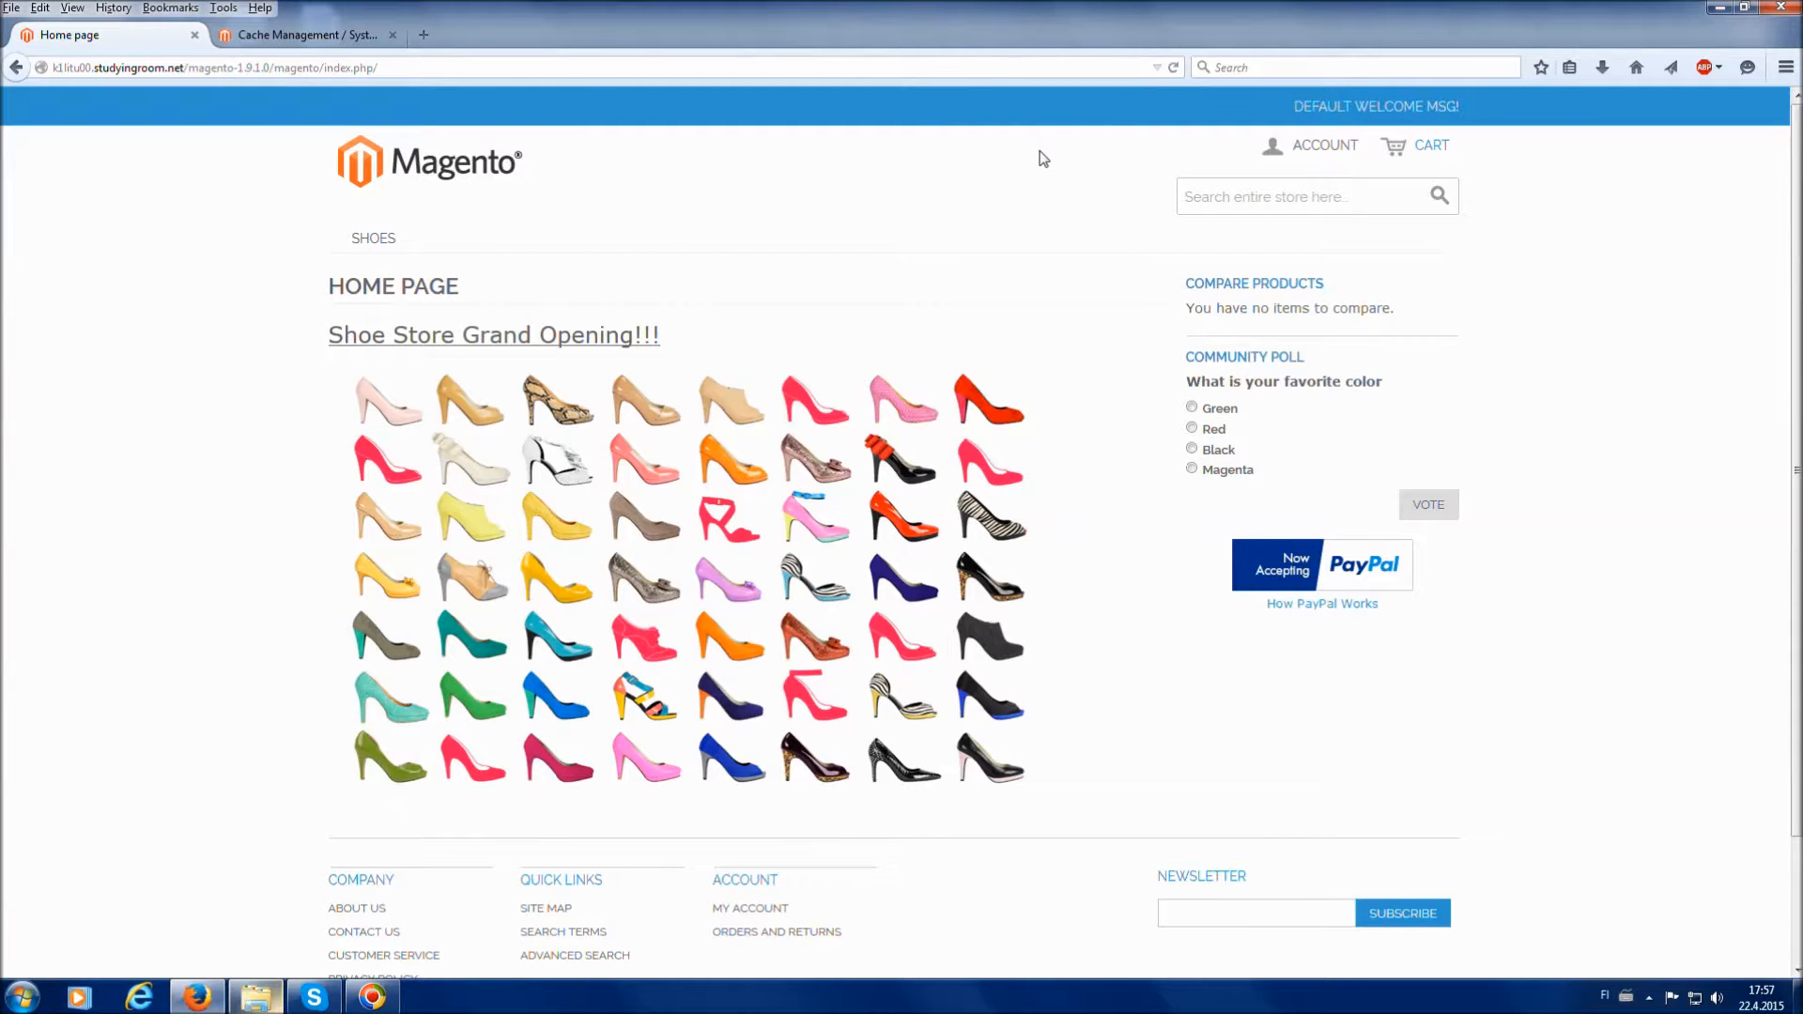
scroll(1043, 160, "down", 2)
scroll(1050, 169, "up", 2)
left_click_drag(331, 340, 745, 342)
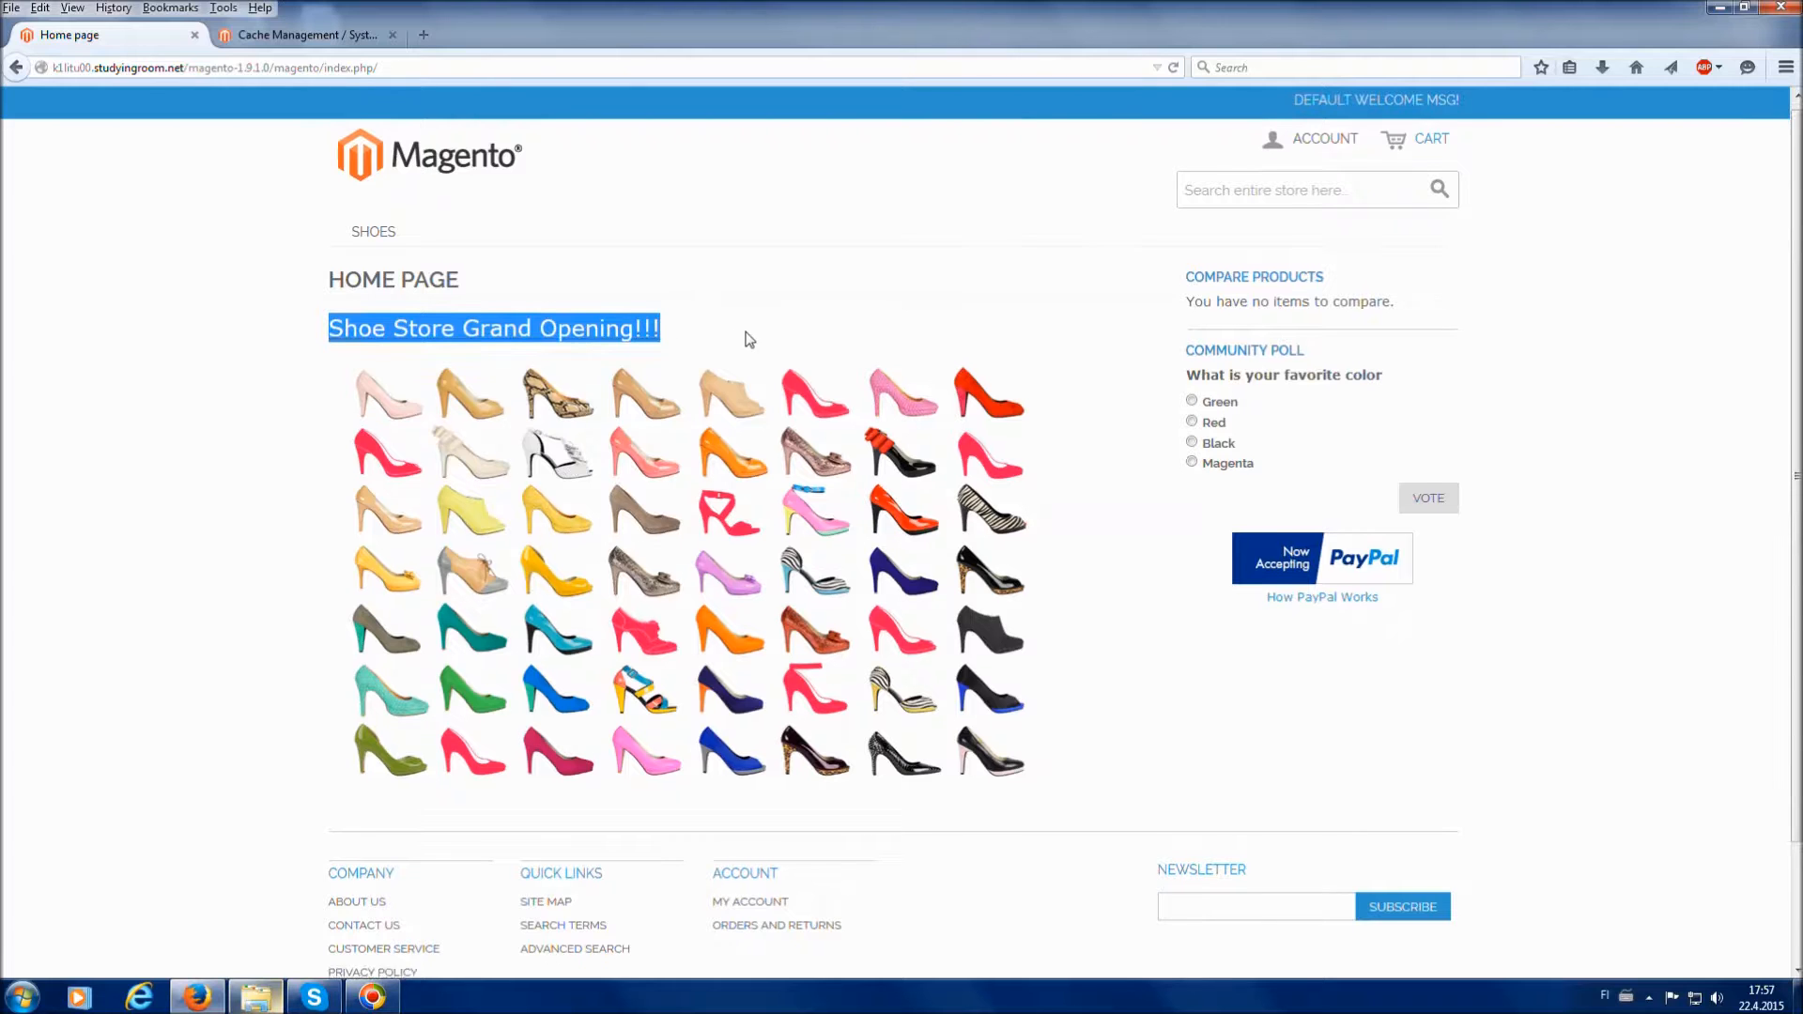
scroll(743, 376, "down", 2)
left_click_drag(330, 229, 690, 238)
left_click(1088, 466)
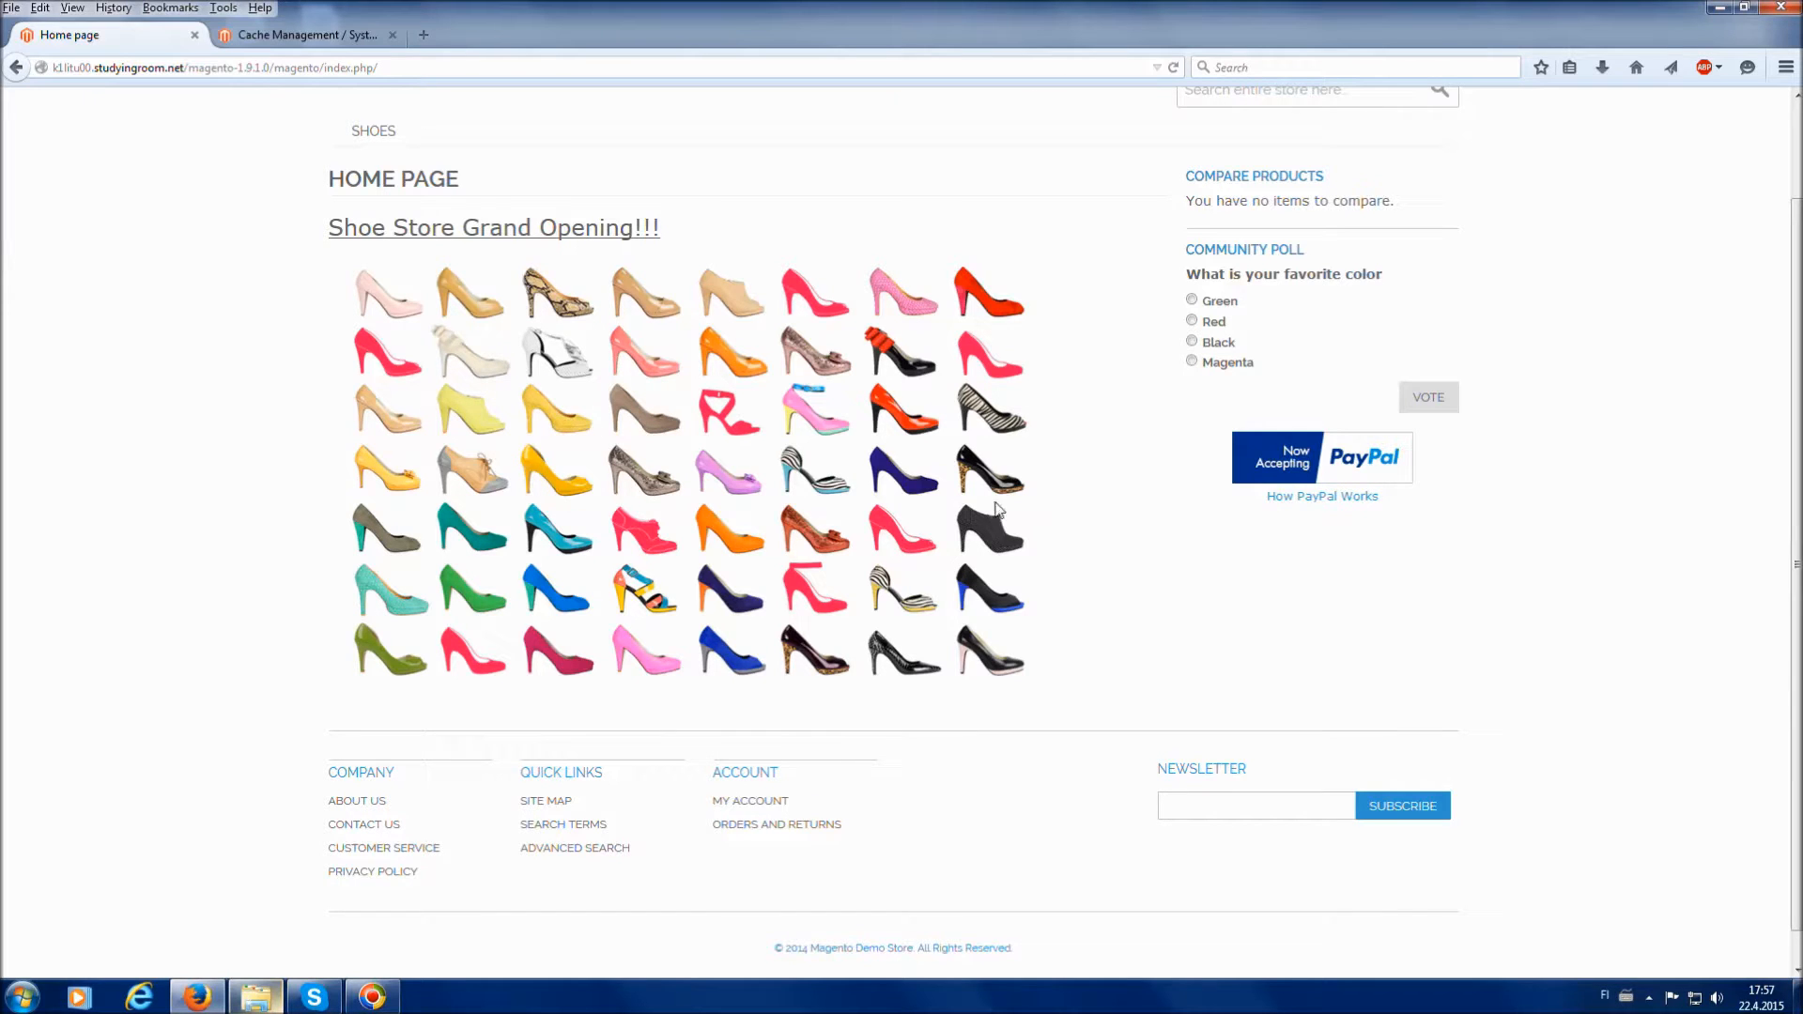
scroll(1076, 367, "up", 3)
scroll(1076, 366, "down", 3)
scroll(1098, 424, "up", 3)
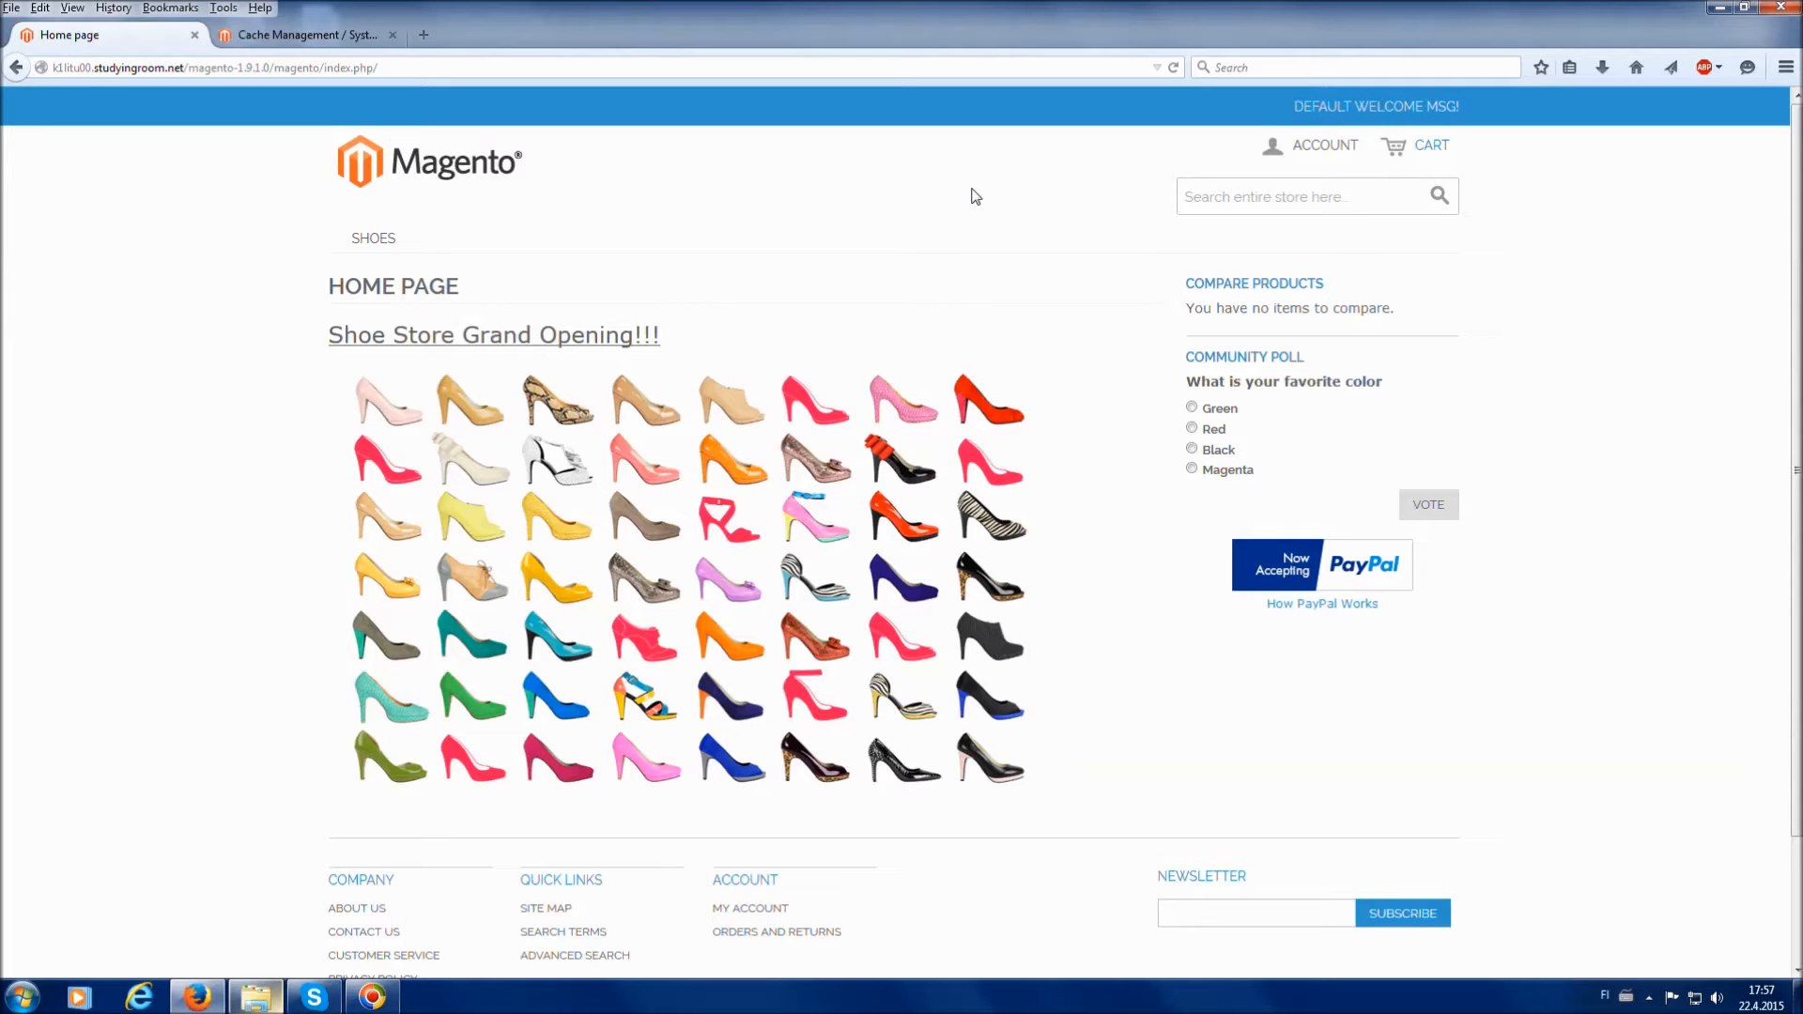
left_click(316, 30)
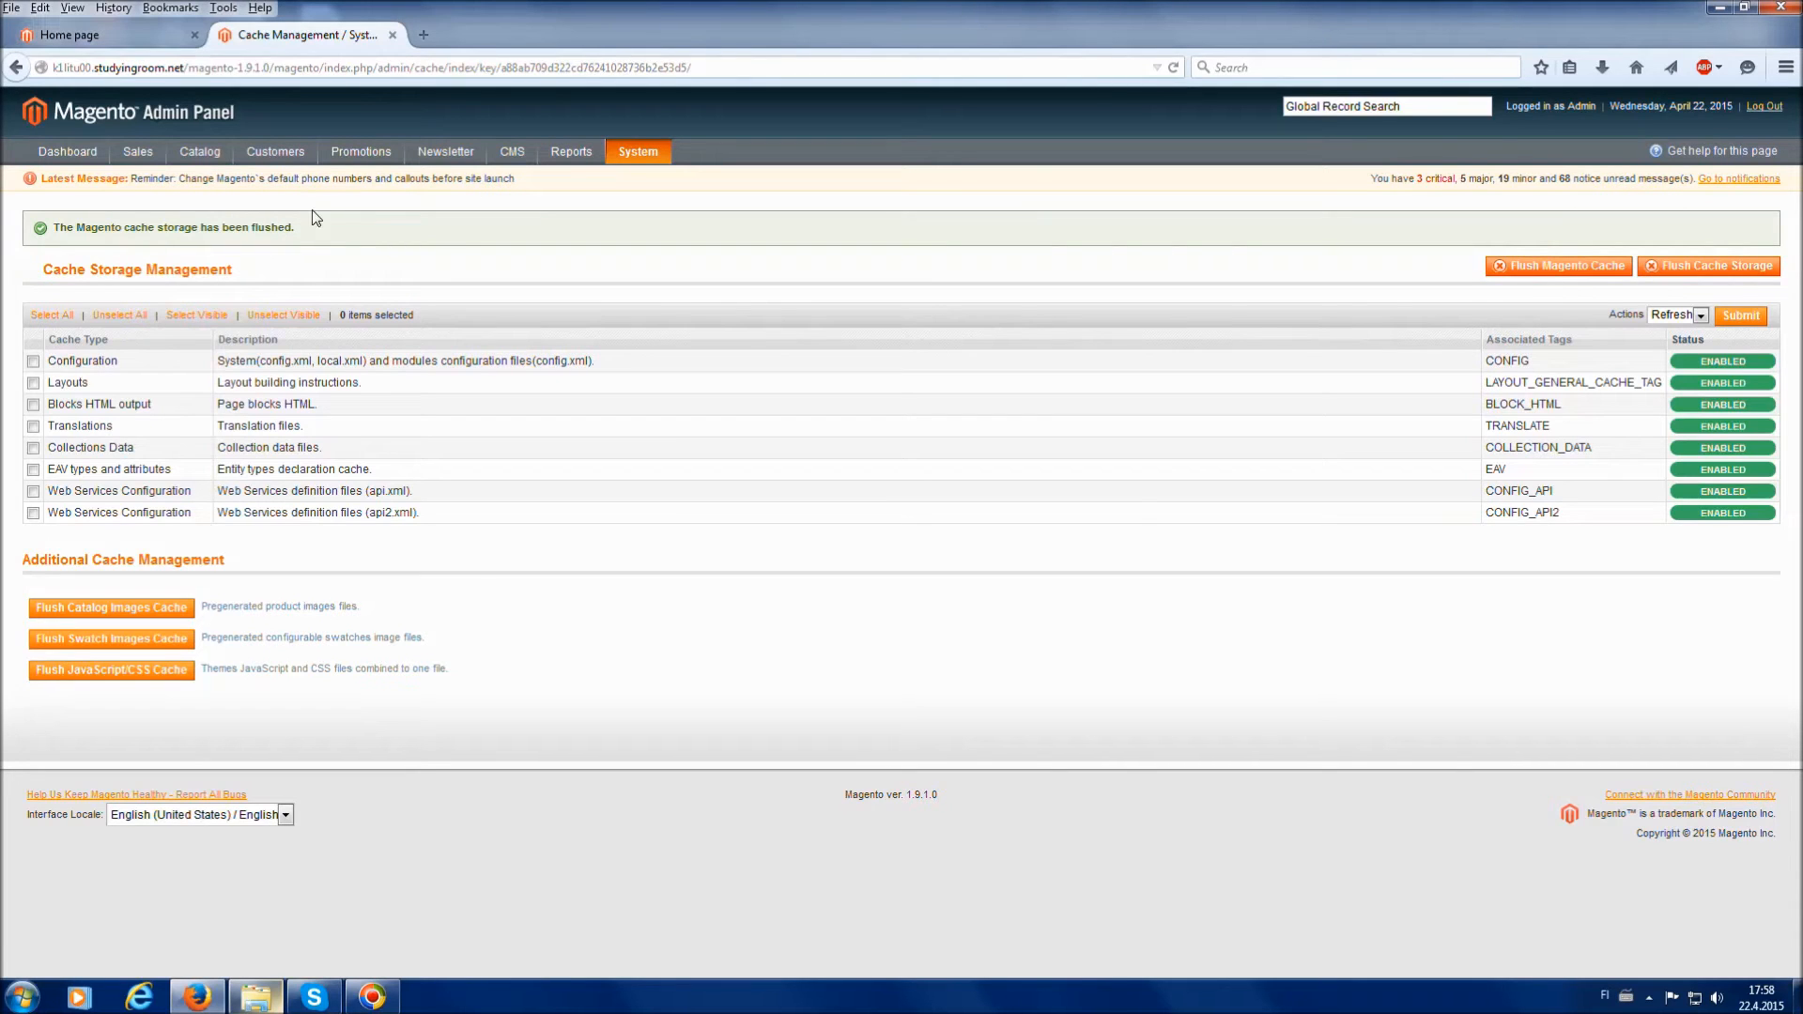
left_click(84, 38)
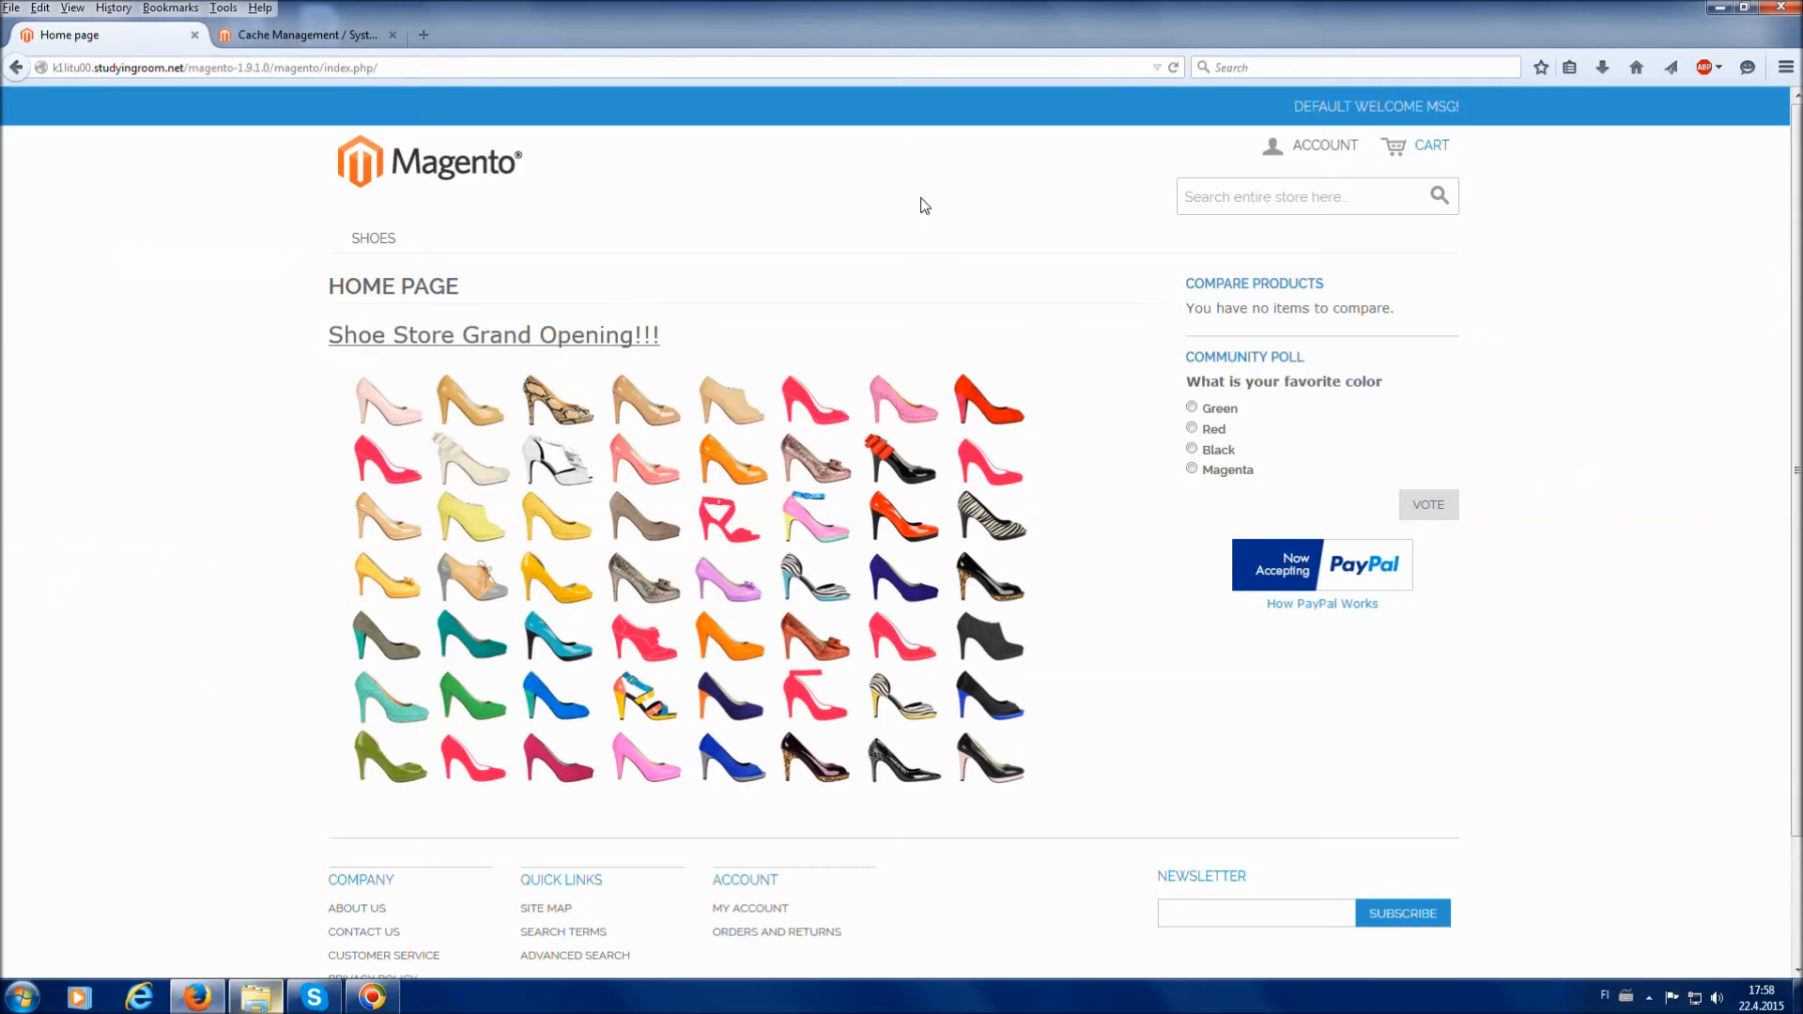